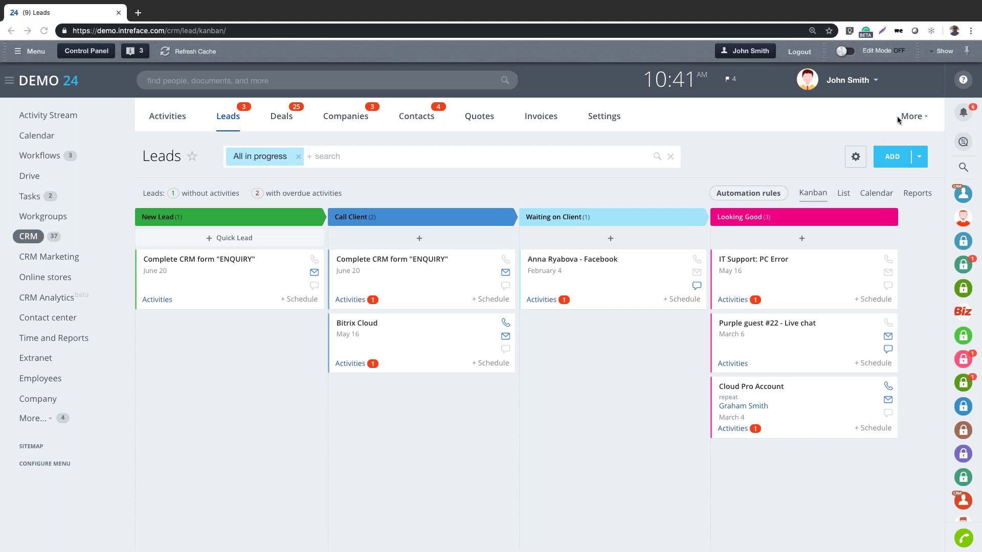
Step: Examine the CRM mode choices, Simple CRM and Classic CRM, and close the dialog without saving
left_click(856, 157)
left_click(855, 158)
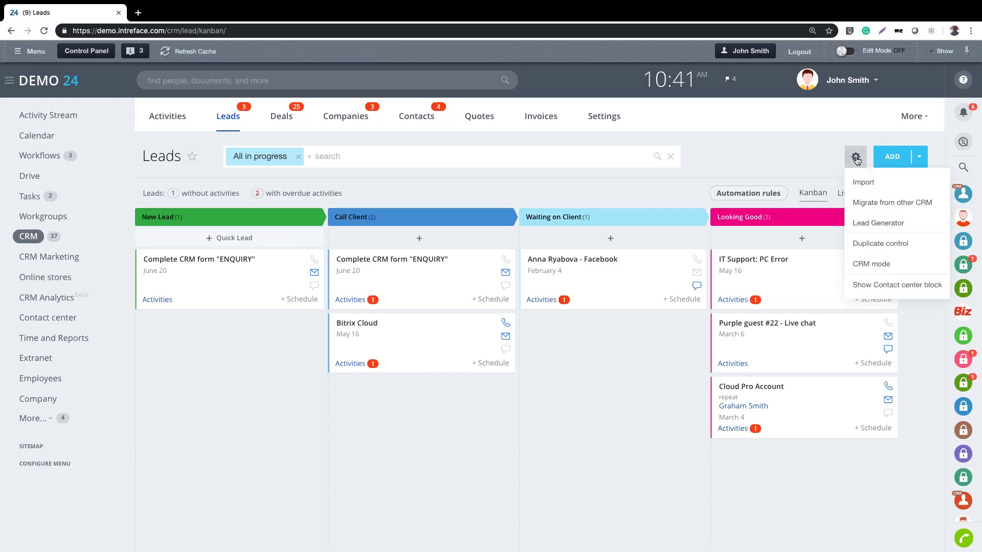
left_click(872, 264)
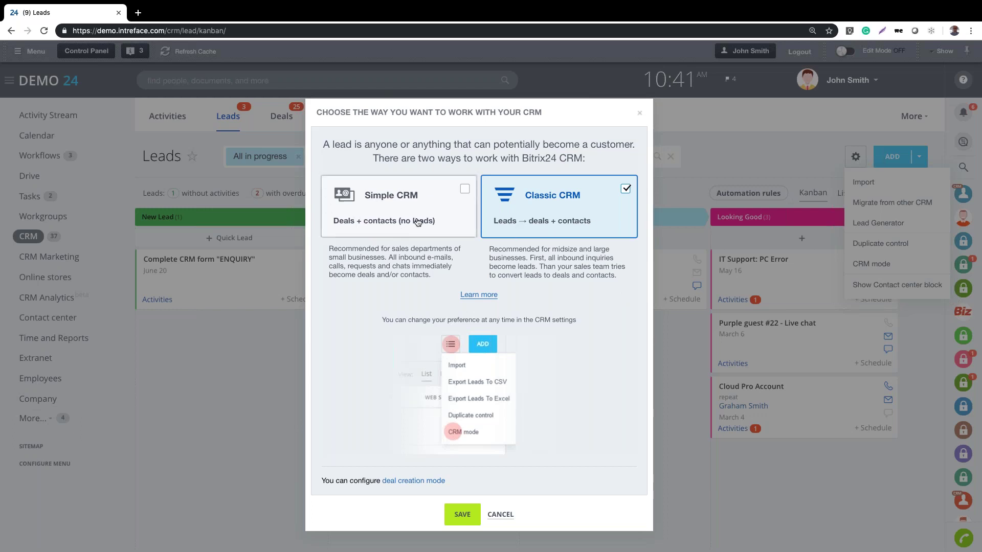
left_click(500, 515)
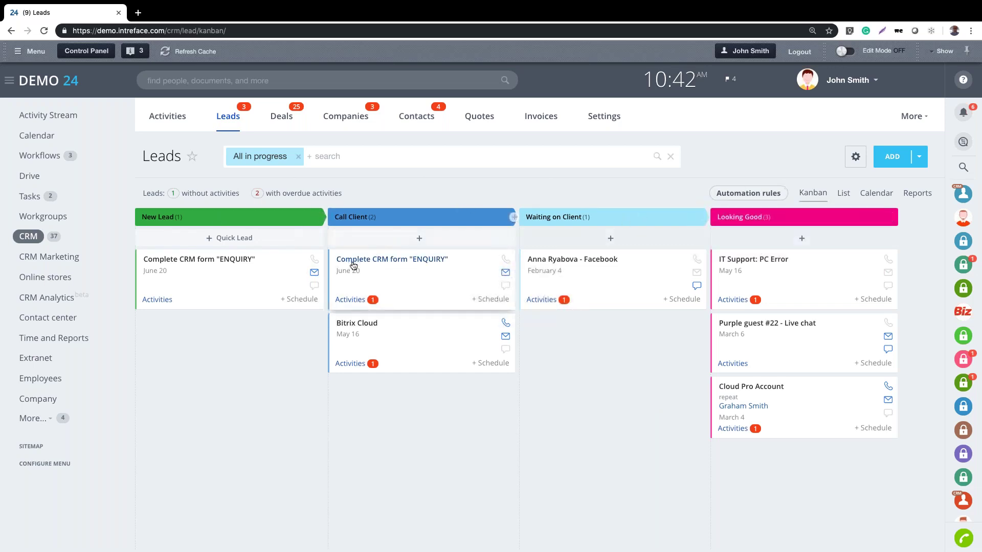
Step: Move the Complete CRM form "ENQUIRY" lead from Call Client to New Lead, and check the quick lead form in Looking Good
left_click_drag(353, 264, 235, 271)
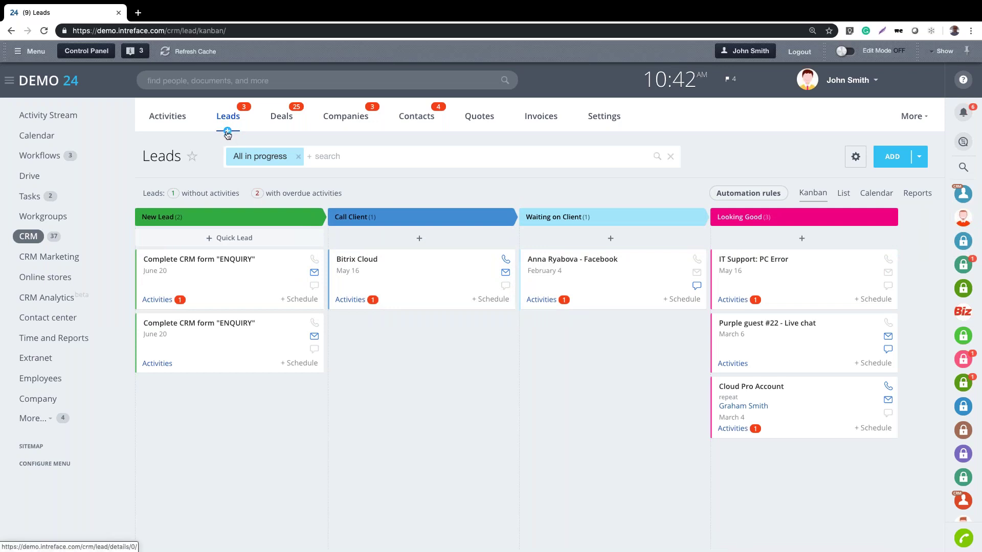
left_click(802, 239)
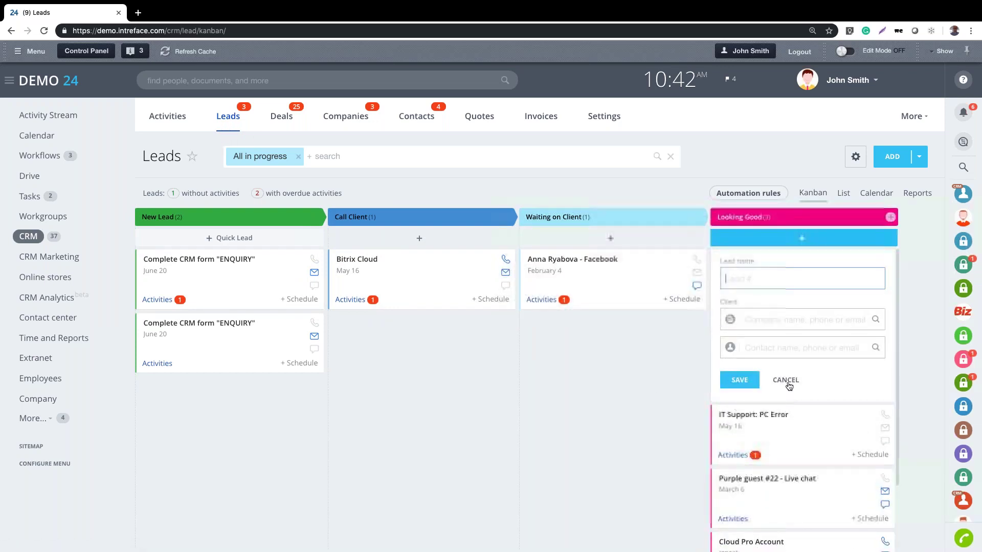
left_click(788, 381)
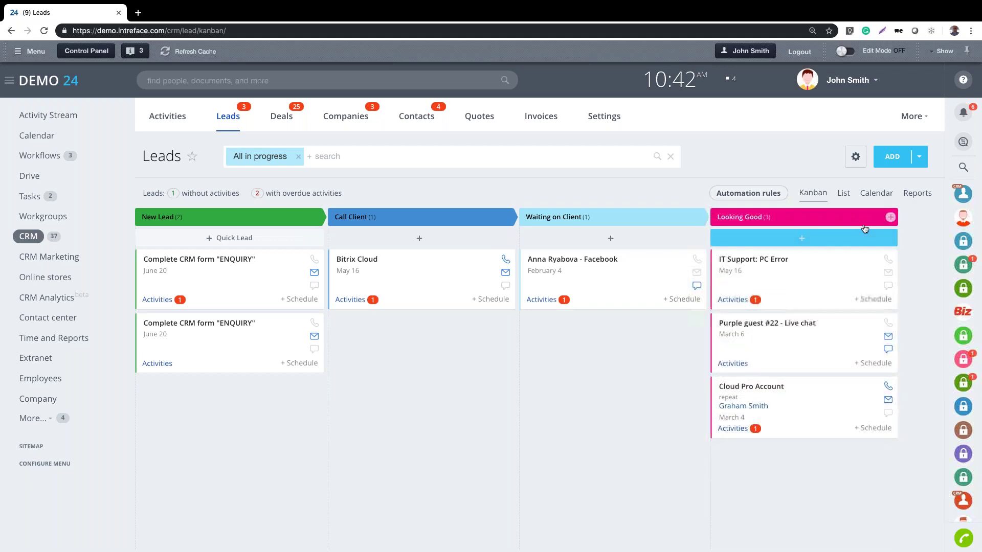
Step: Show the leads as a list and place the Responsible column after Created by
left_click(844, 193)
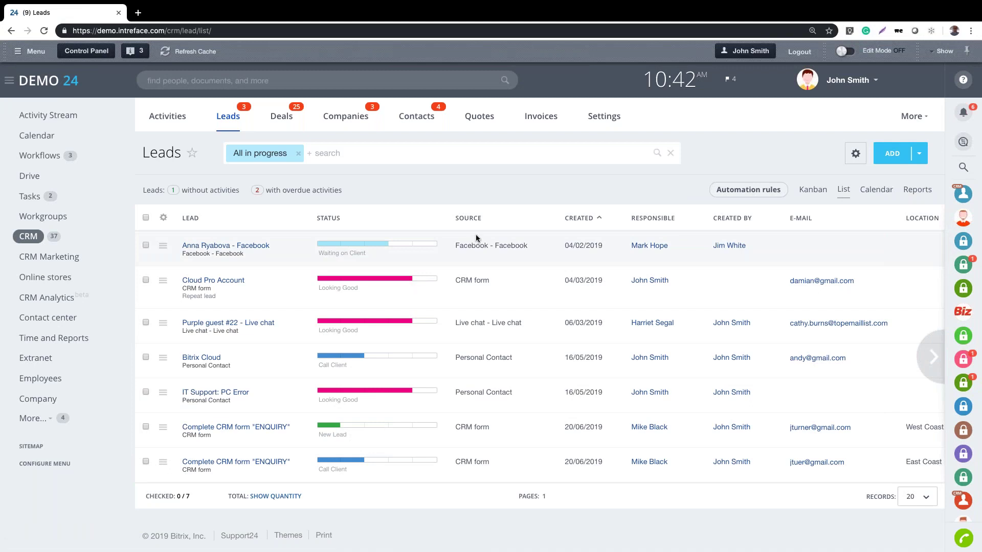
left_click_drag(713, 225, 751, 226)
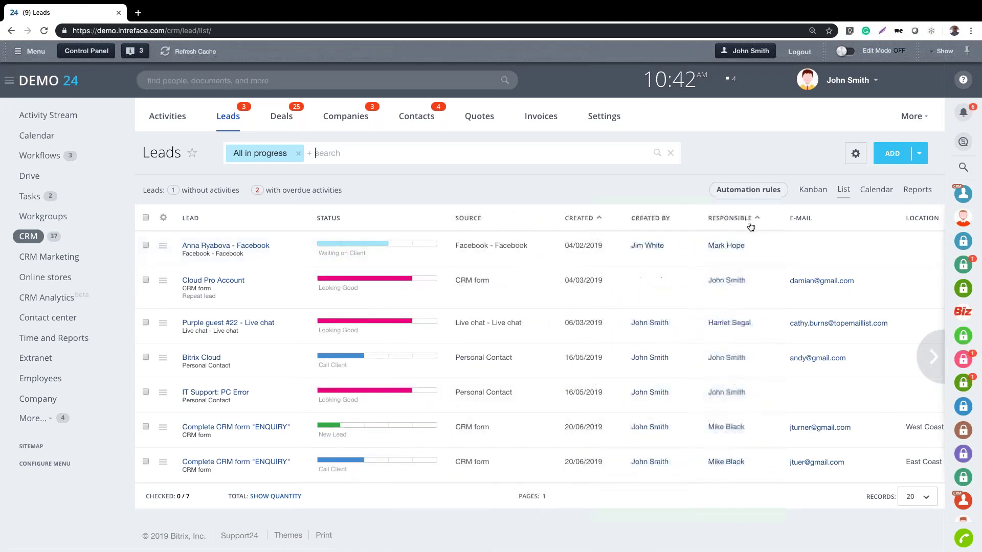
Step: Check which columns the leads list offers, and move the Responsible column between Source and Created
left_click(163, 217)
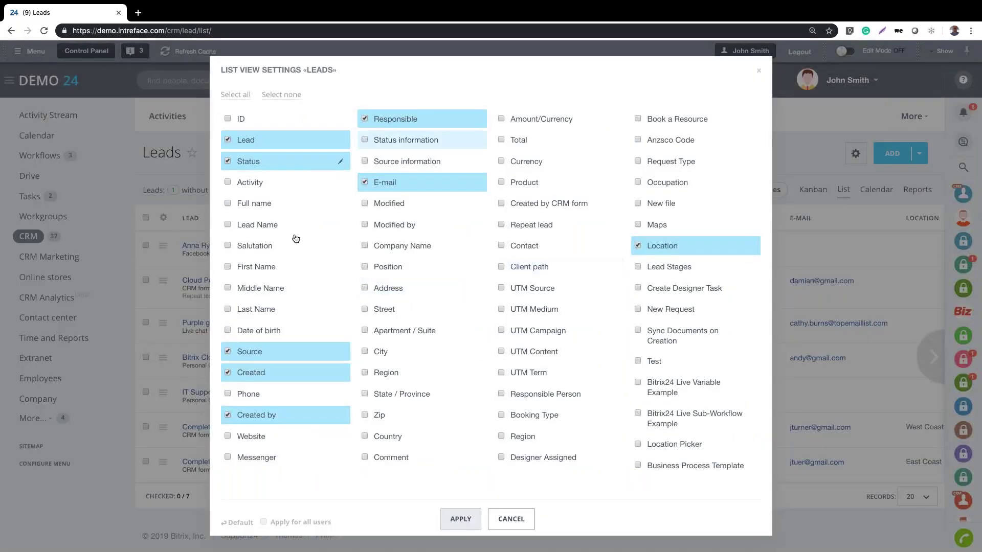
left_click(512, 520)
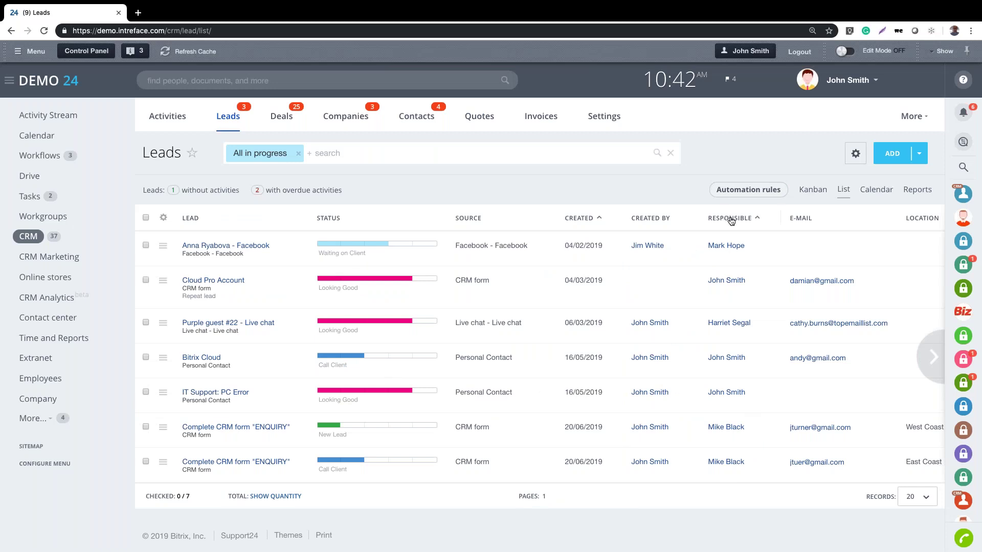
left_click_drag(729, 216, 575, 217)
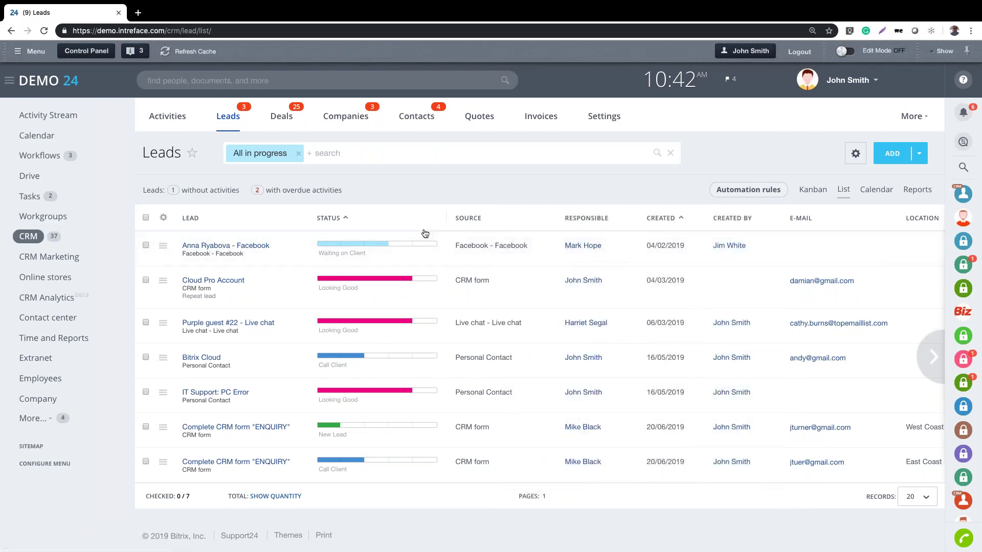
Step: Filter the in-progress leads by a responsible person and the Looking Good status, and search within them for "cloud"
left_click(379, 153)
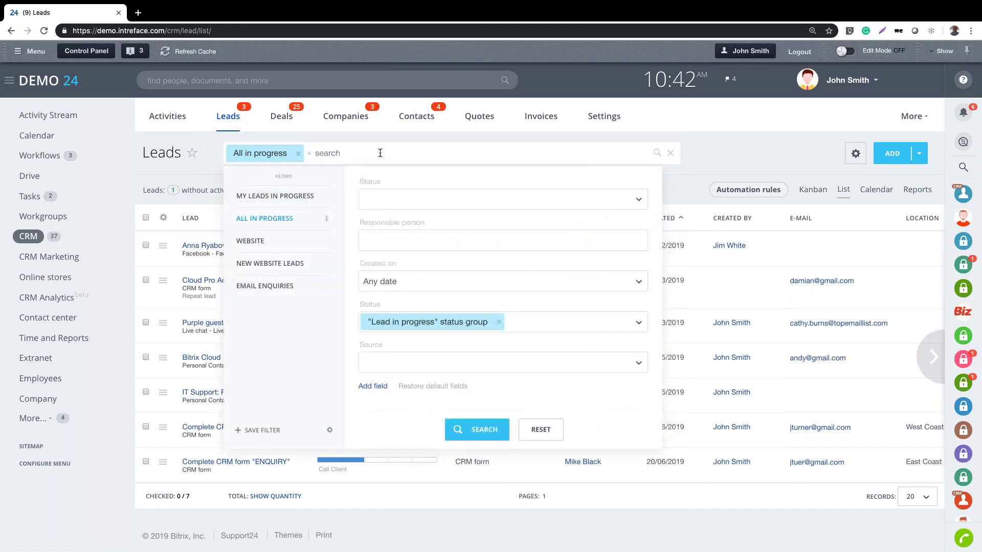
left_click(398, 238)
left_click(404, 321)
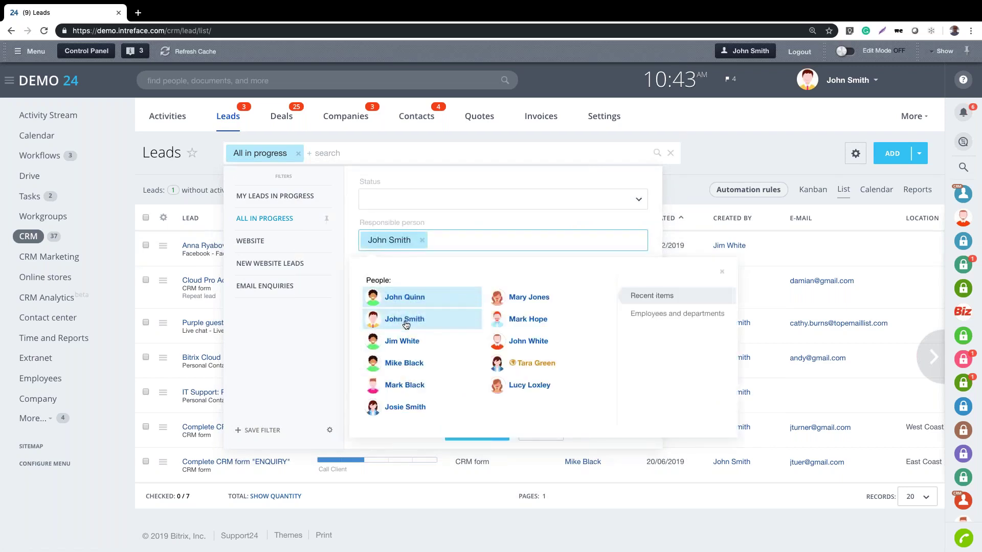
left_click(308, 336)
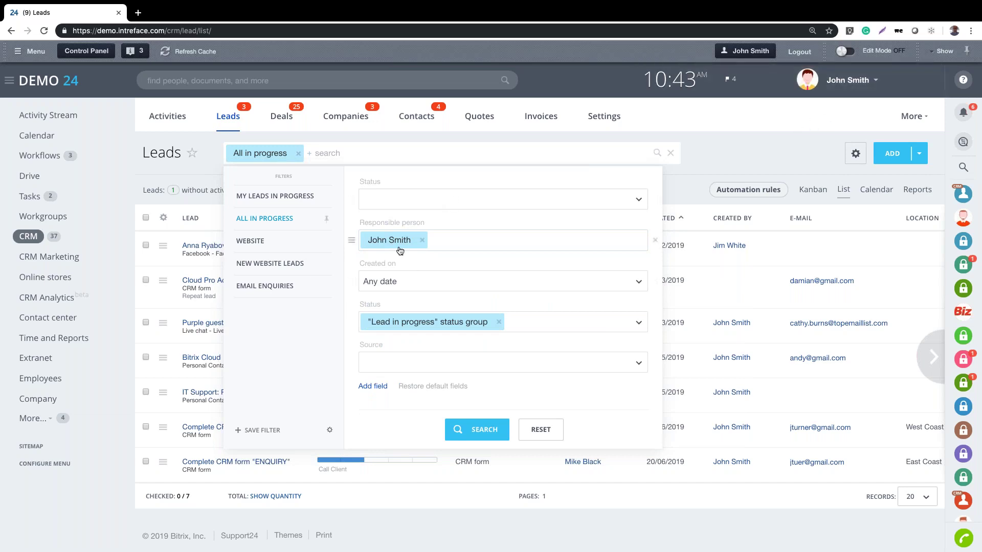
left_click(417, 199)
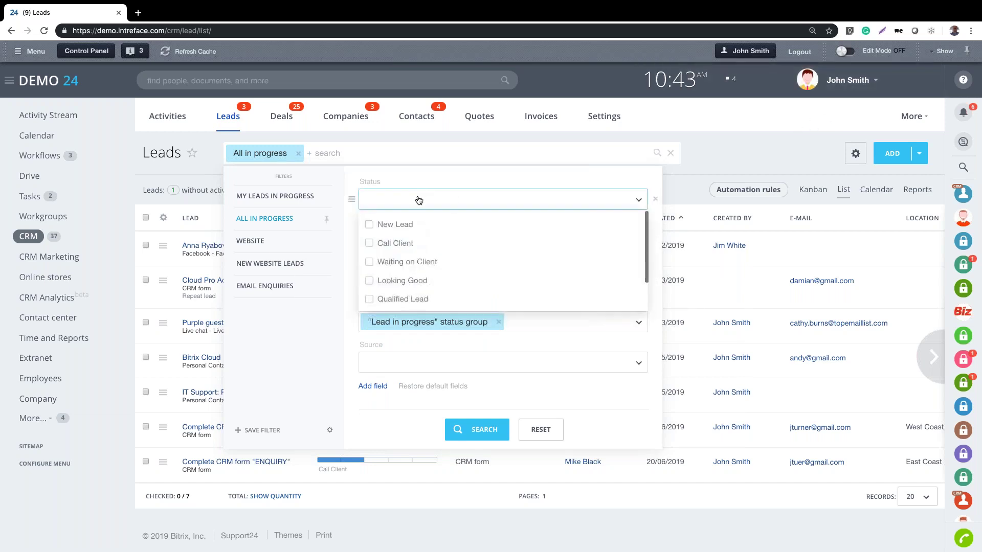
left_click(410, 285)
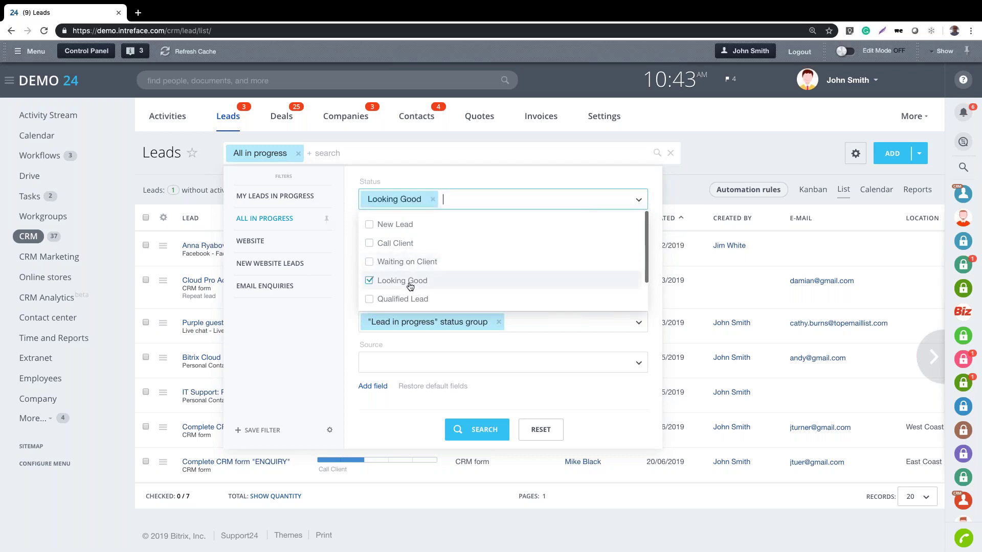
left_click(476, 436)
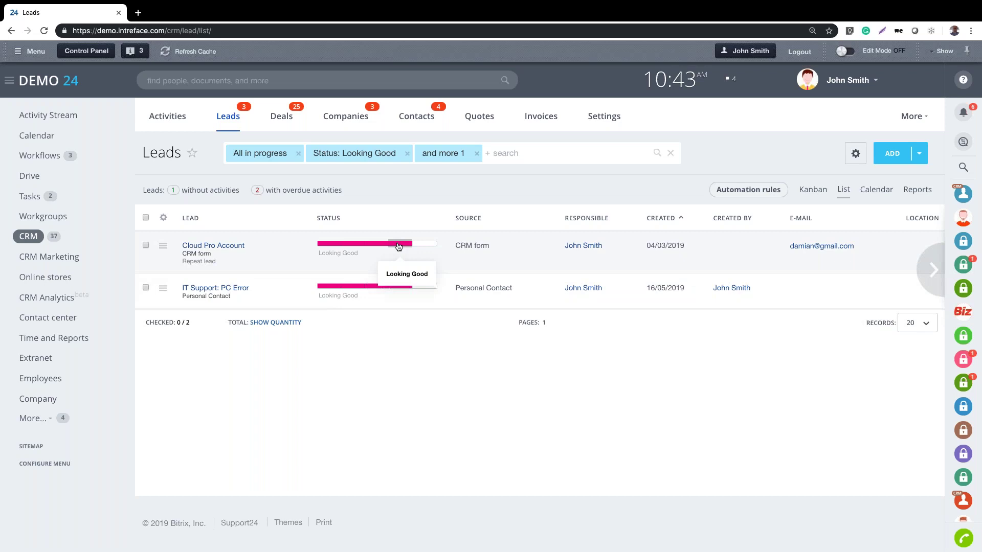
left_click(540, 152)
type("cloud")
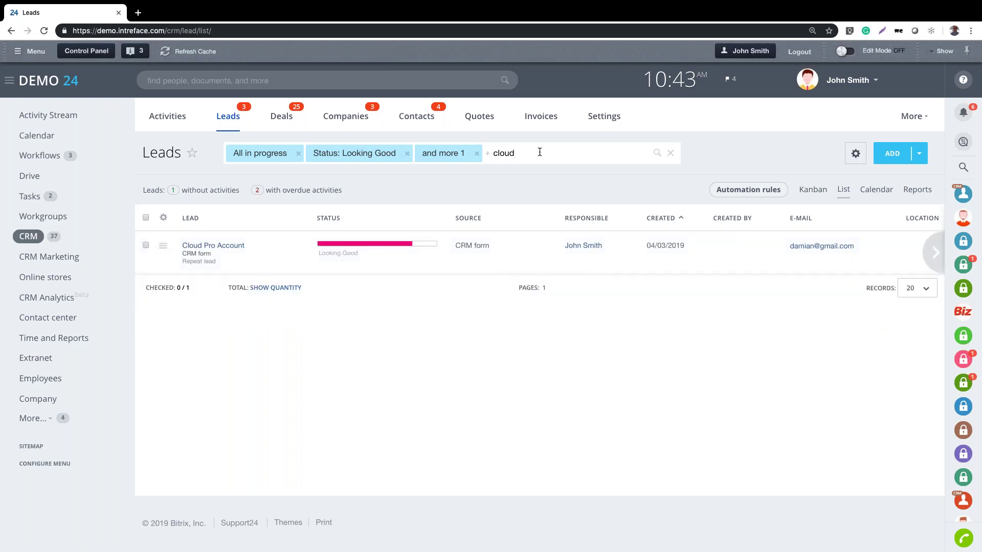
Step: Remove the responsible person, Looking Good and All in progress filters, and clear the "cloud" search text
left_click(476, 154)
left_click(407, 154)
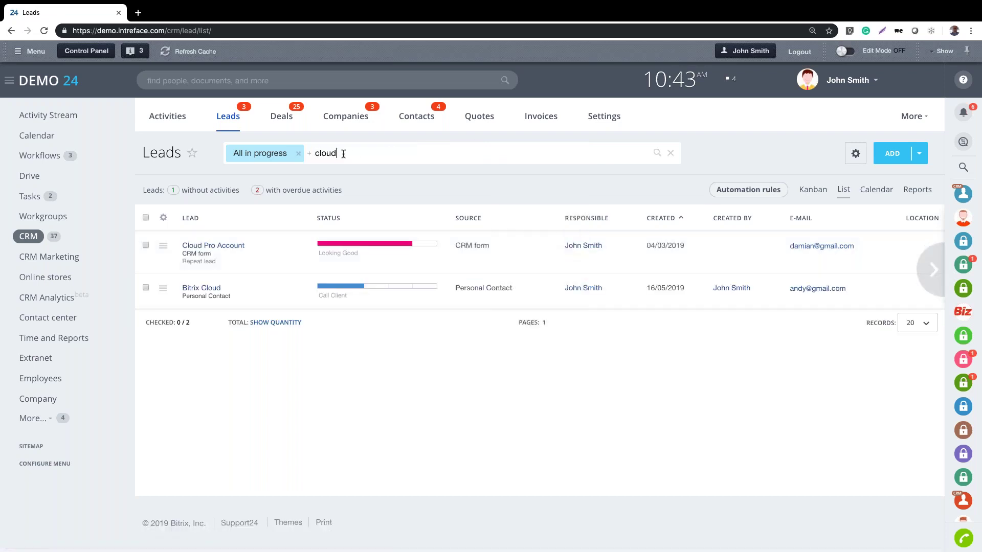
key("ctrl+a")
key("BackSpace")
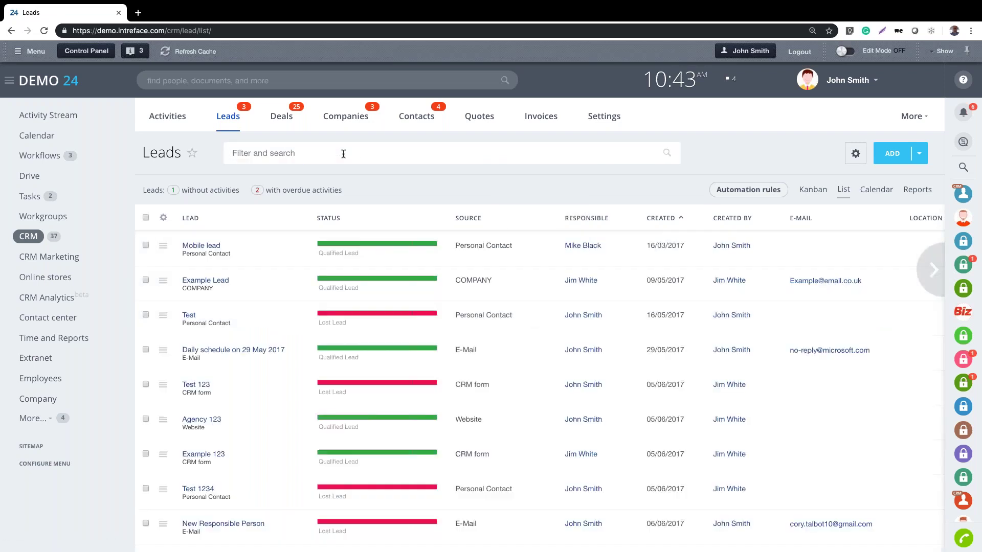
Step: View the leads in the calendar and check its period and sorting options
left_click(877, 189)
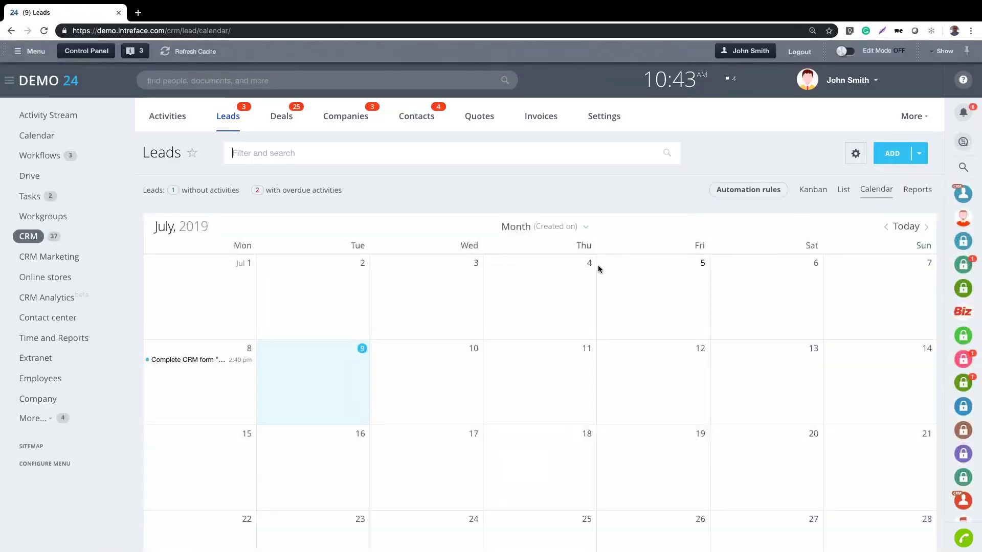
left_click(578, 227)
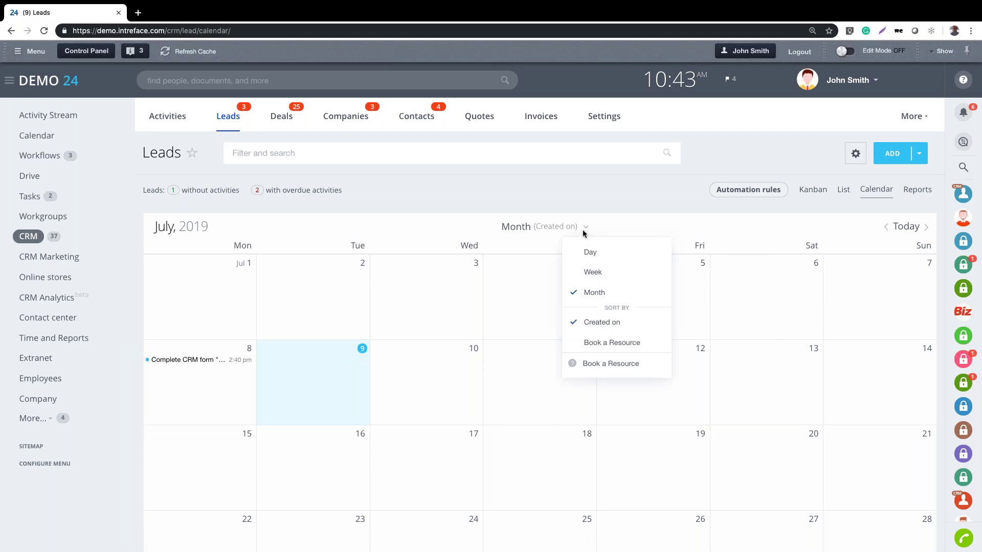
left_click(603, 192)
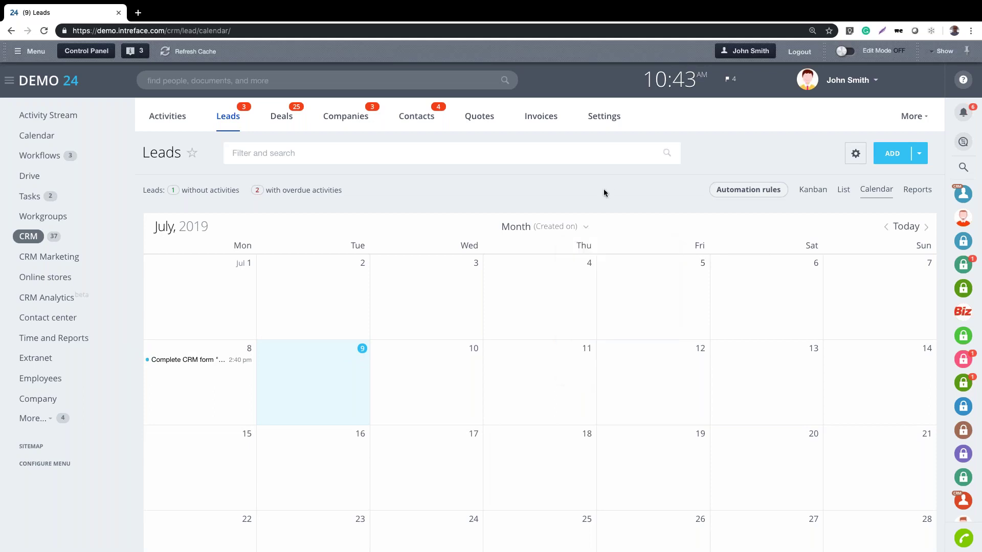
Step: Open the lead reports and examine the chart types offered for a new report
left_click(917, 190)
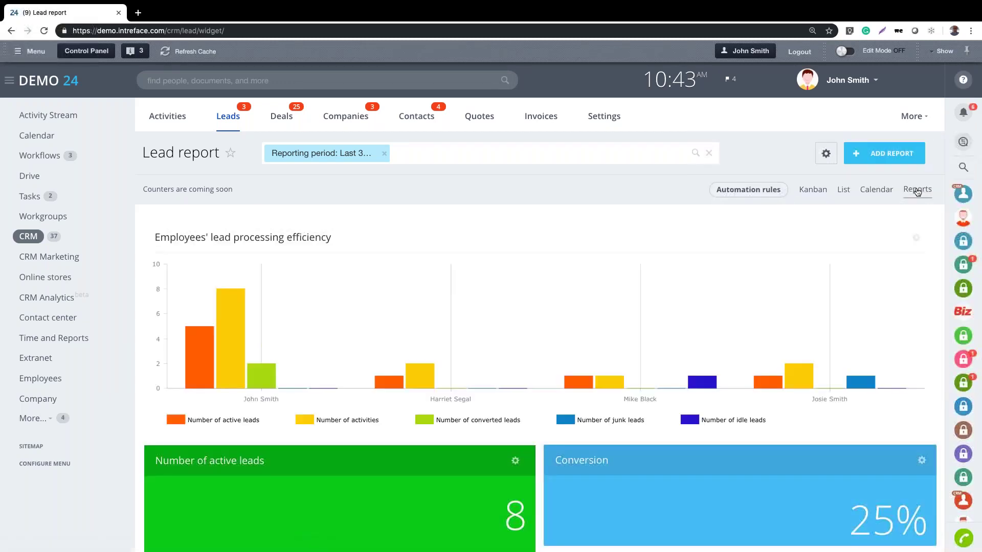
left_click(880, 155)
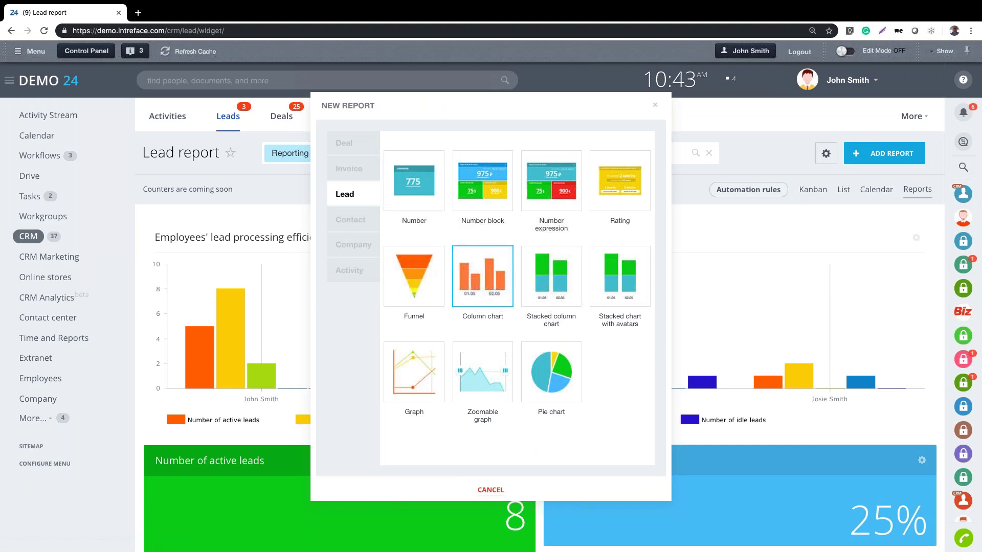
left_click(655, 105)
Step: Move the Conversion widget to a full-width row above Number of active leads, and place the Lead funnel widget beside Number of active leads
scroll(662, 347, "down", 1)
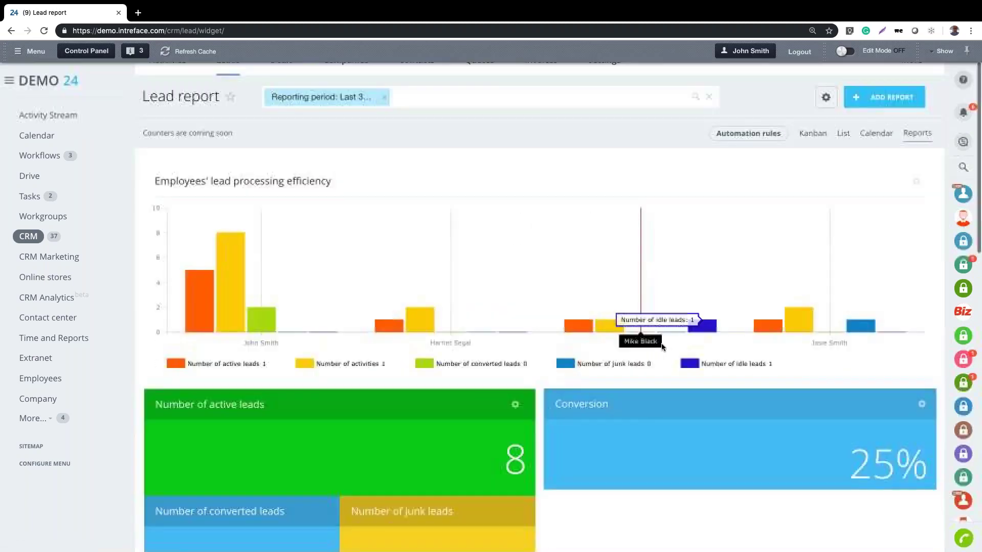
left_click_drag(727, 392, 539, 438)
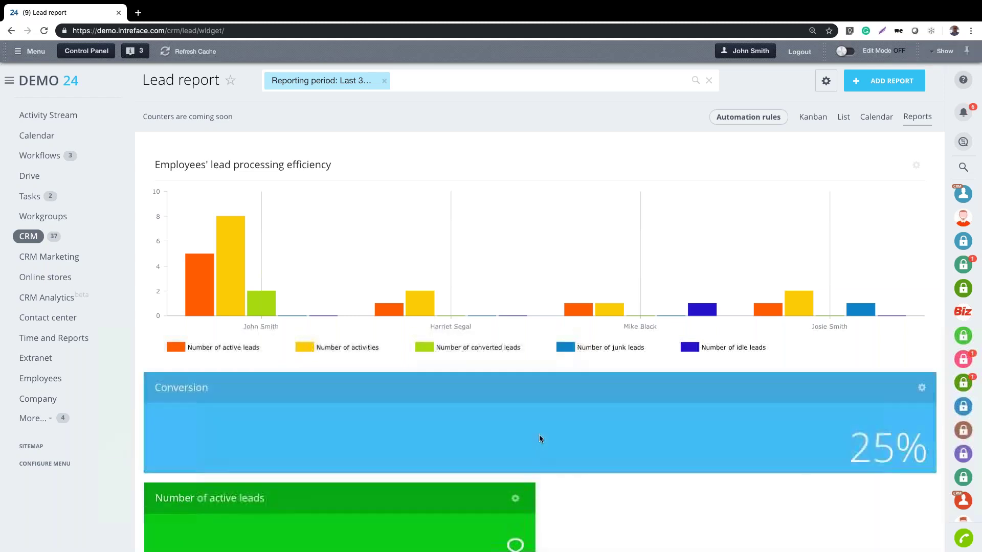
scroll(539, 437, "down", 5)
left_click_drag(655, 461, 662, 345)
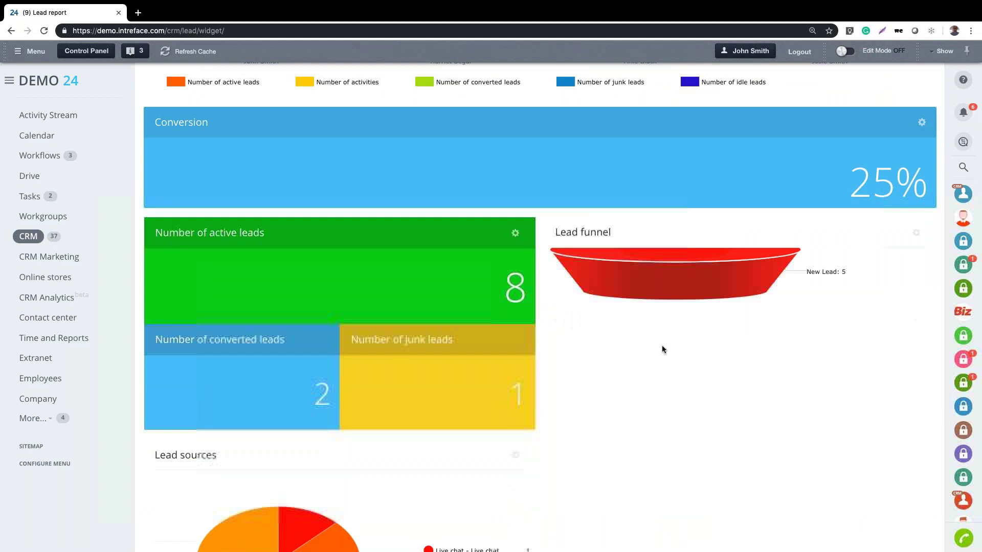
Step: Examine the settings of the Employees' lead processing efficiency report widget and close them without saving
scroll(661, 345, "up", 7)
left_click(916, 237)
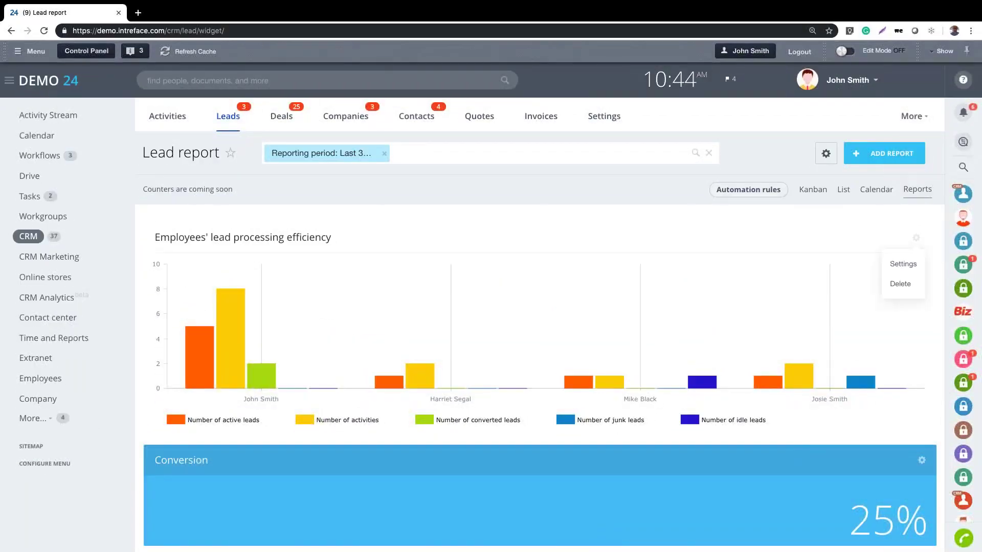
left_click(904, 267)
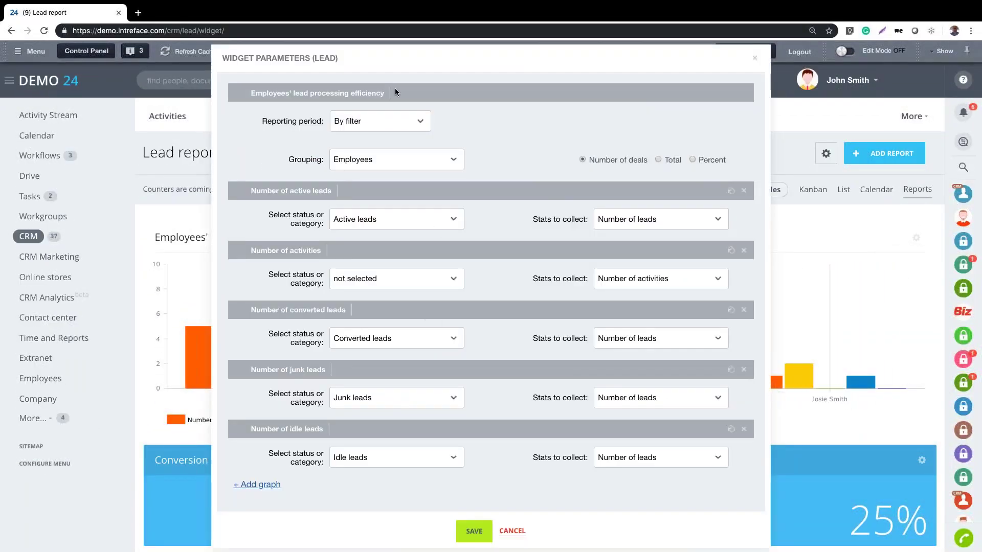
left_click(510, 531)
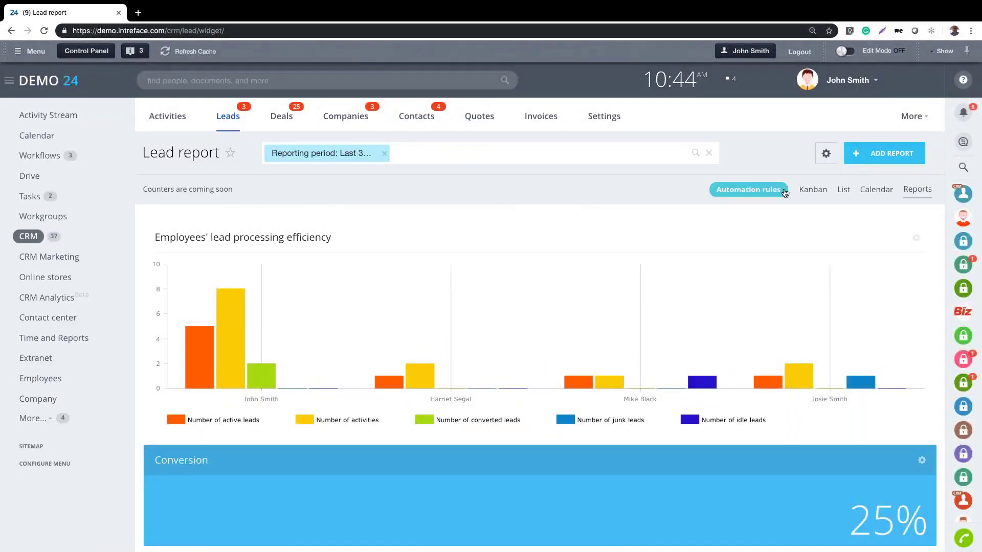
Step: Return to the leads list and filter it by the "Lead in progress" status group
left_click(844, 191)
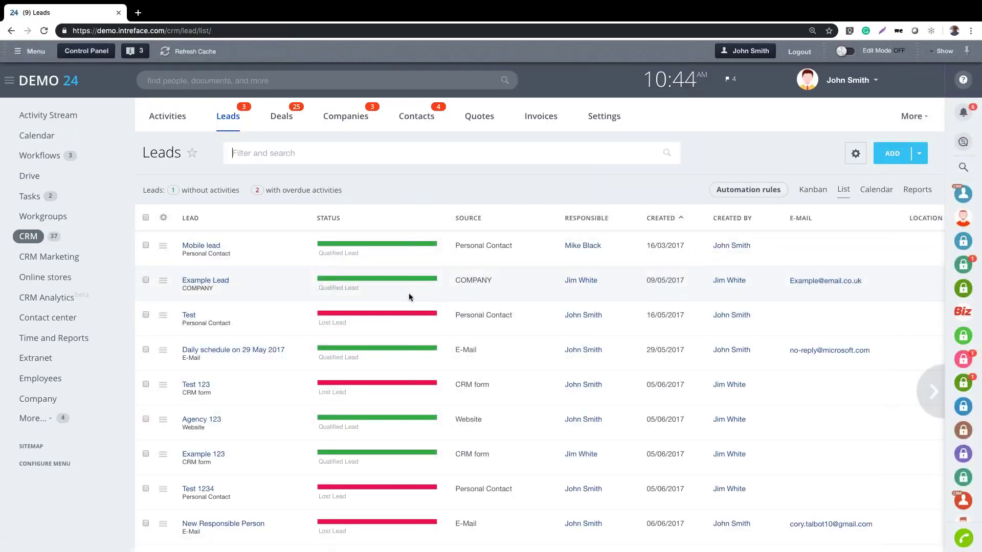
left_click(385, 154)
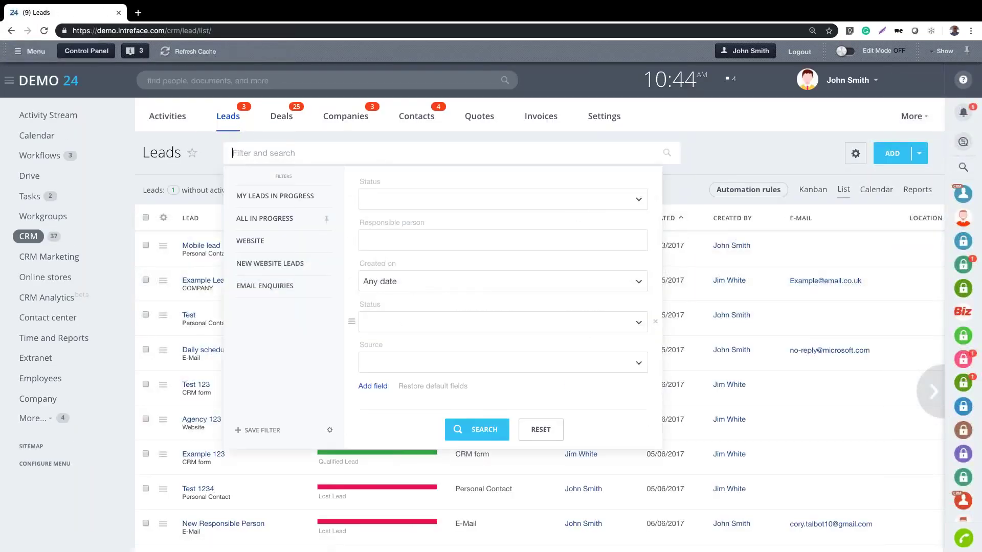
left_click(402, 322)
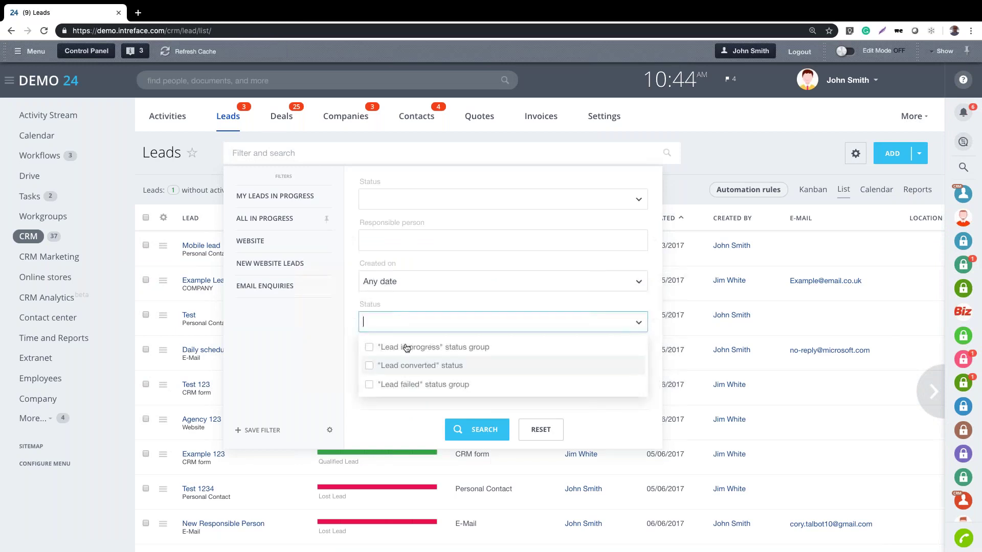
left_click(421, 350)
left_click(477, 429)
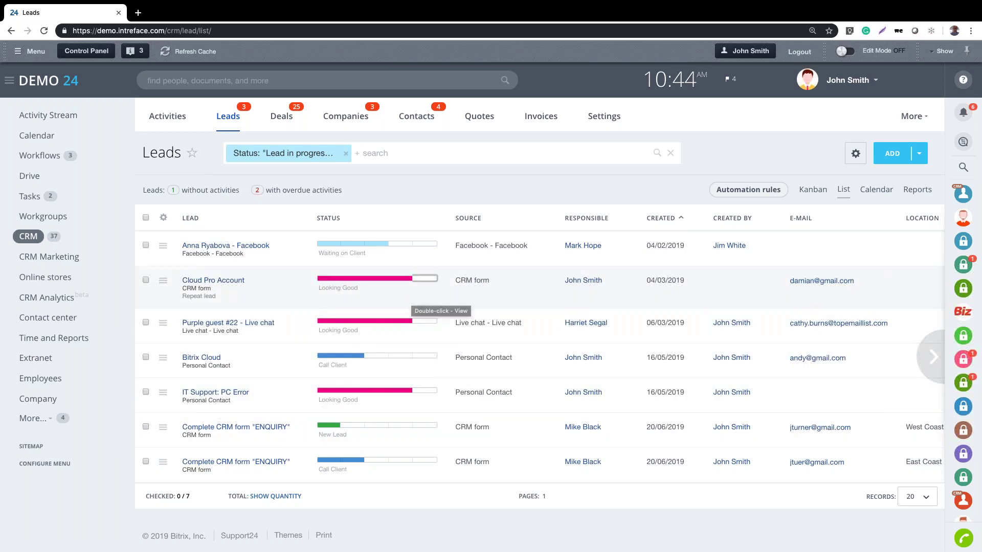
Step: Examine the Deal + Contact + Company conversion of the Facebook lead and its pipeline choices, and cancel the deal preferences
left_click(425, 244)
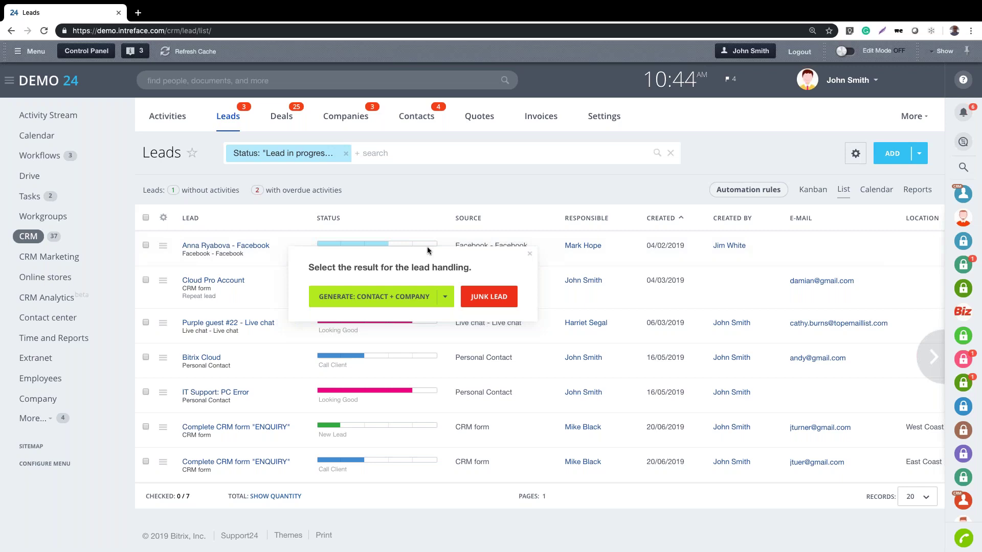
left_click(445, 296)
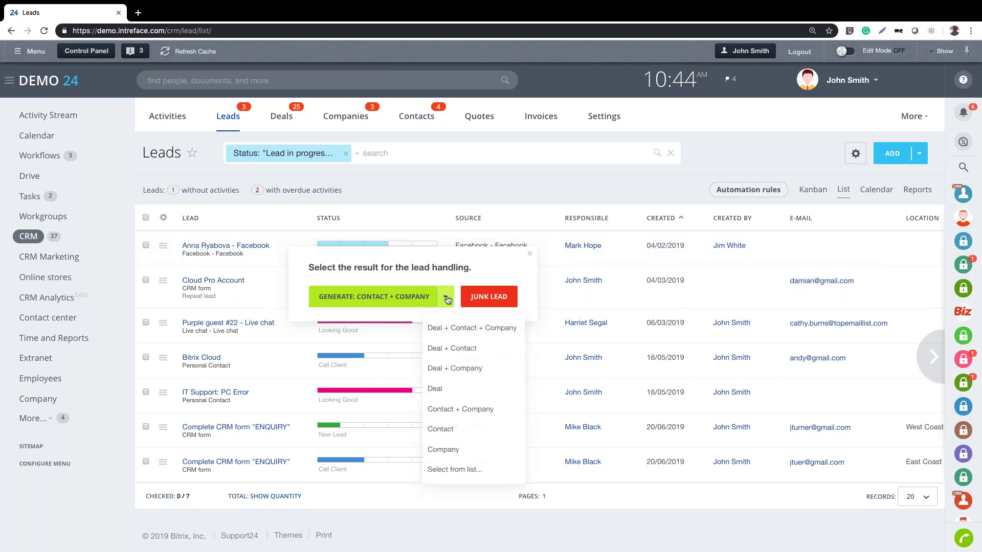
left_click(467, 330)
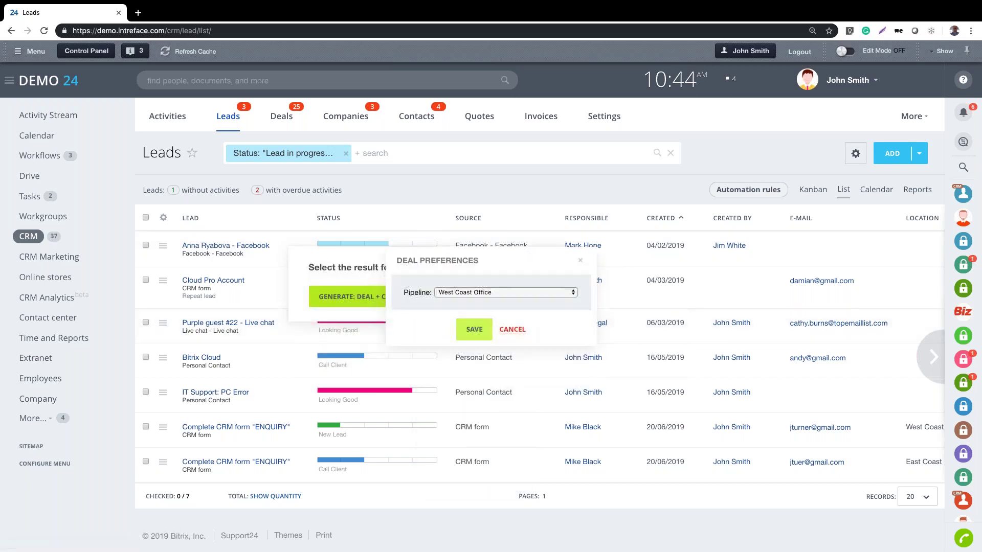
left_click(484, 296)
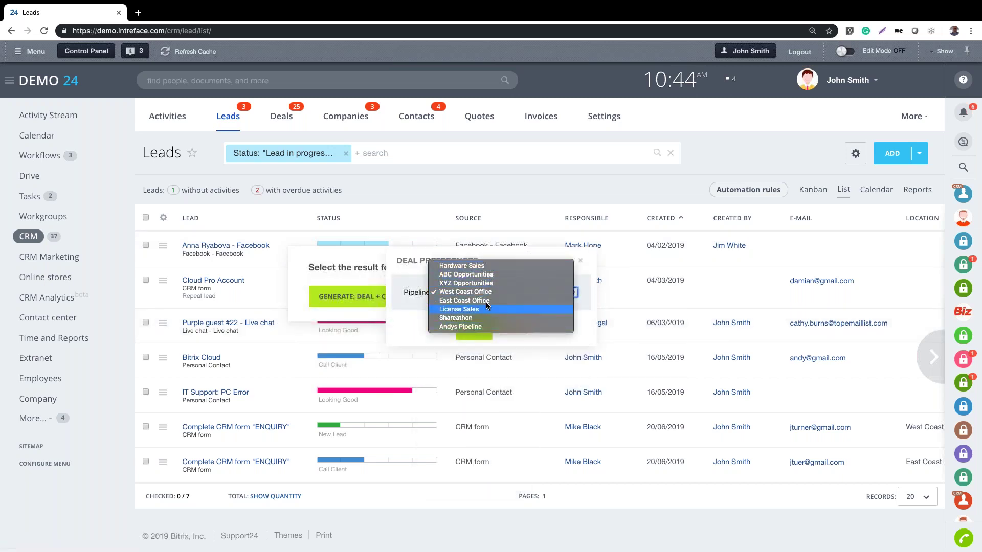
left_click(396, 331)
left_click(512, 330)
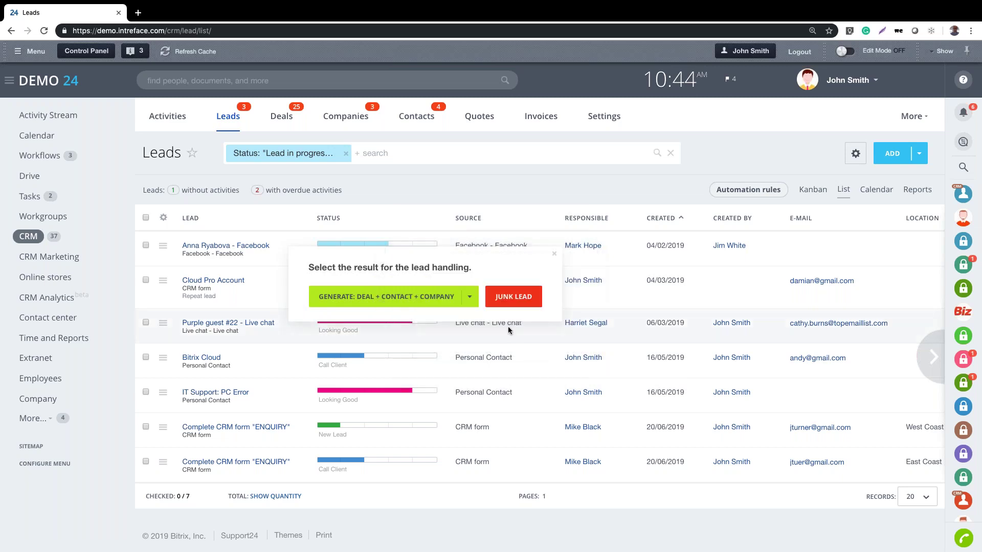
Step: Open the Tech Co record from the companies list and close it again
left_click(354, 117)
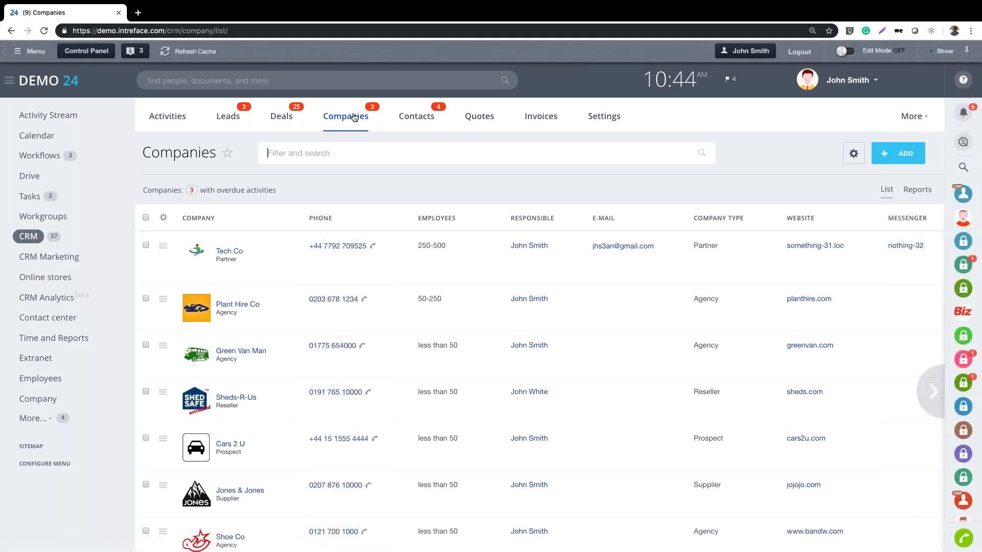
left_click(229, 251)
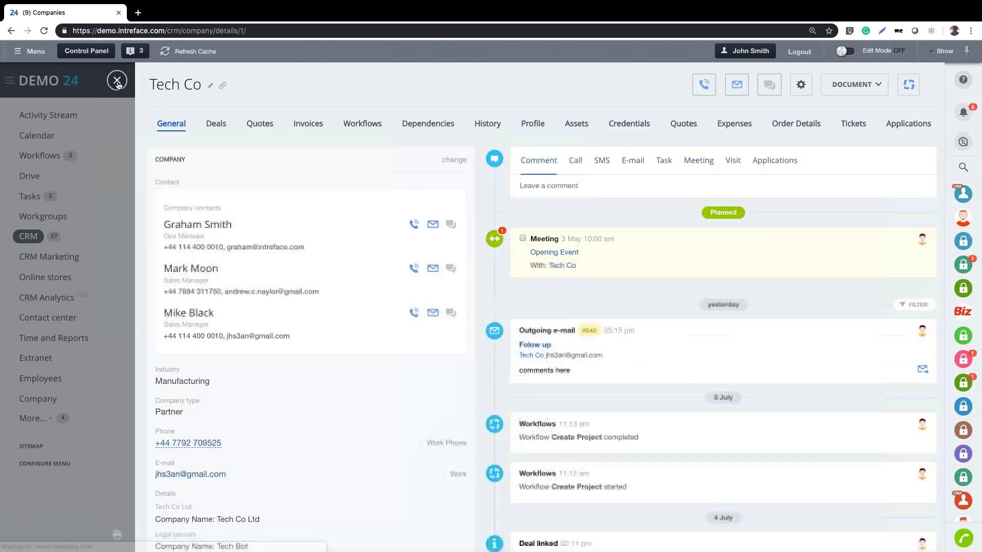
left_click(116, 80)
Step: Search the whole portal for "tech" and open the Tech Co company from the CRM companies found
left_click(217, 80)
type("tech")
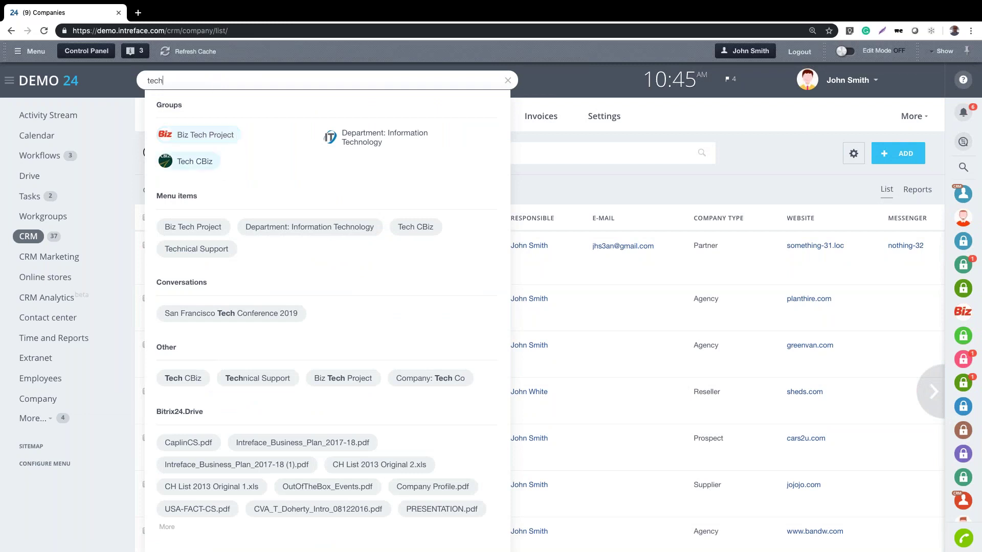
scroll(317, 298, "down", 6)
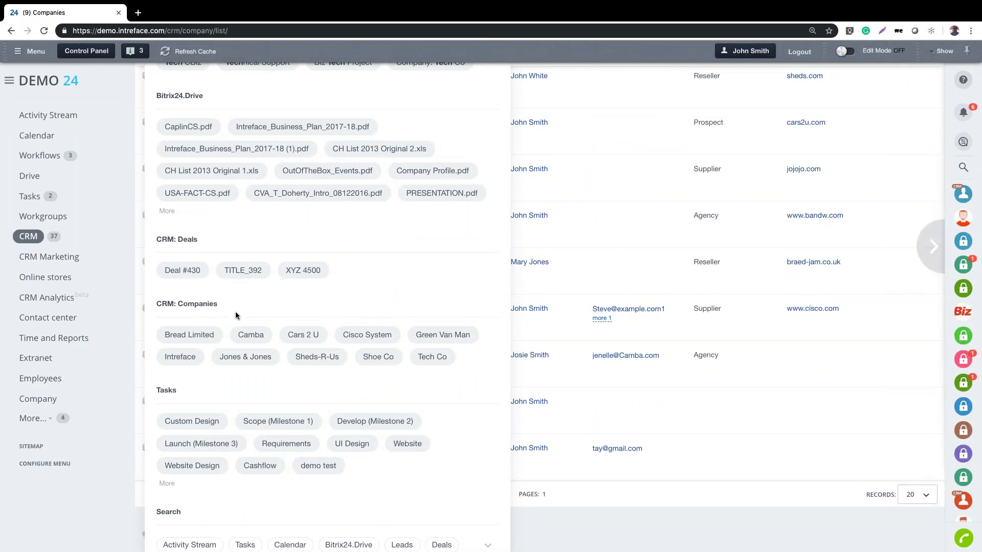
left_click(432, 357)
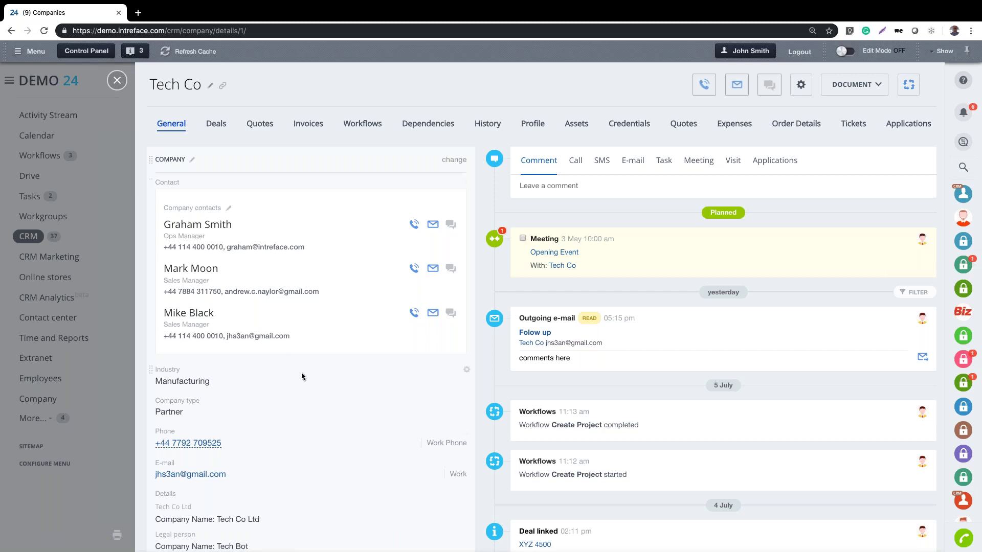
Step: Set Tech Co's industry to Consulting and its company type to Supplier, and save the record
scroll(301, 373, "down", 3)
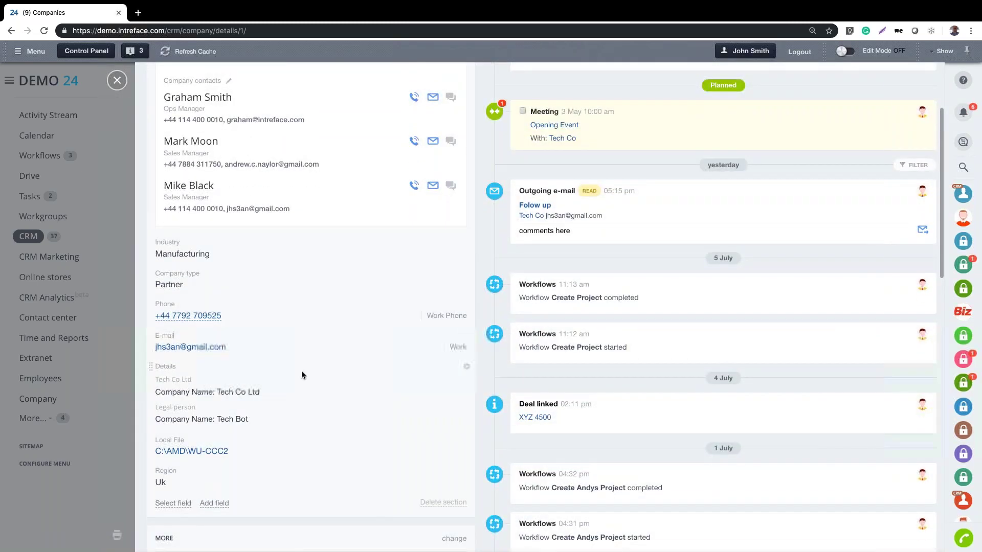
left_click(194, 258)
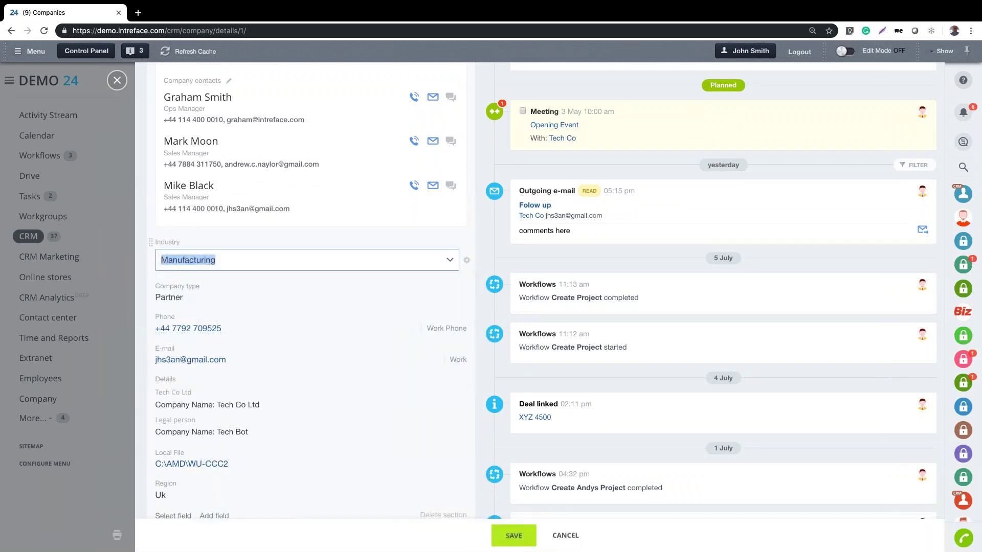
left_click(204, 363)
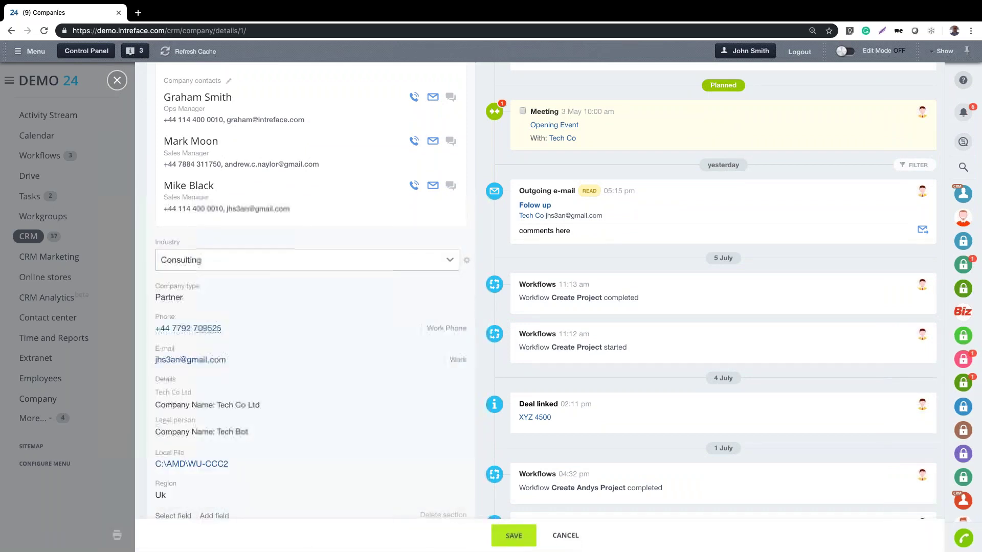
left_click(190, 298)
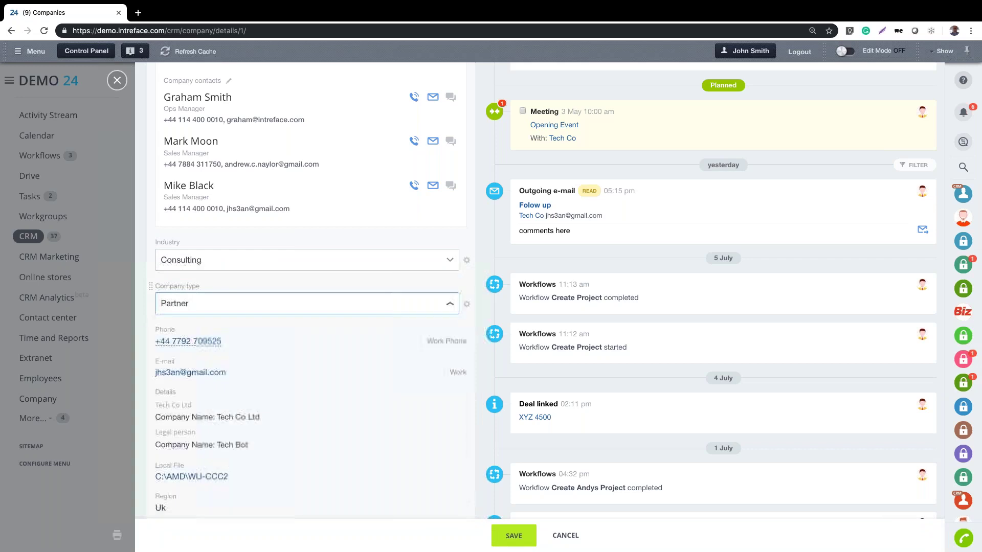
left_click(201, 471)
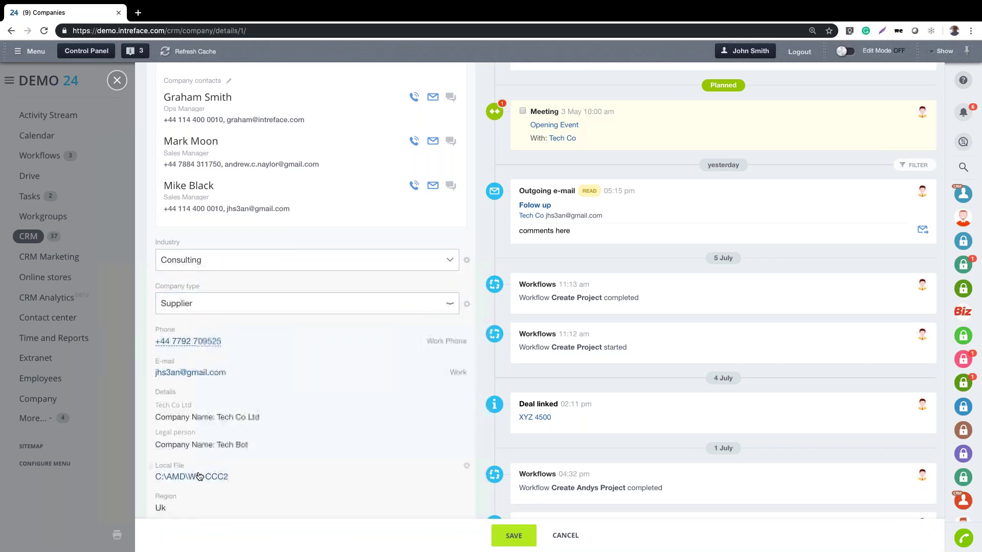
left_click(513, 535)
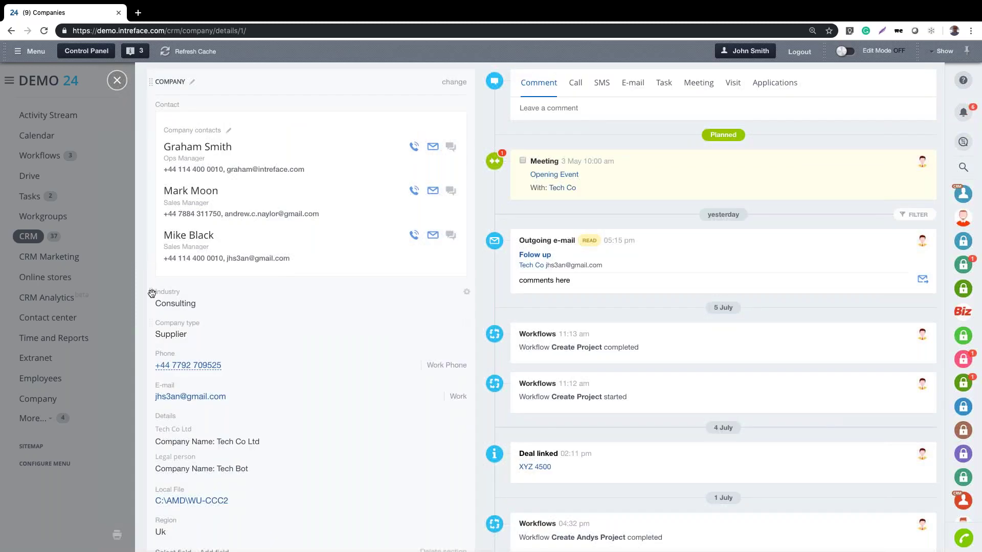
Step: Try to move the Industry field to another position in Tech Co's Company section
left_click_drag(151, 292, 154, 103)
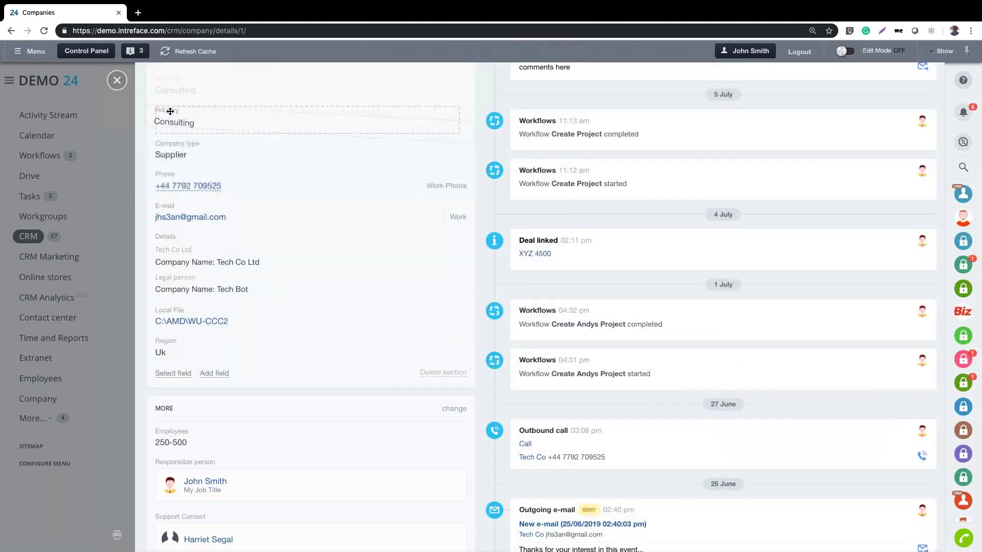
scroll(280, 243, "up", 6)
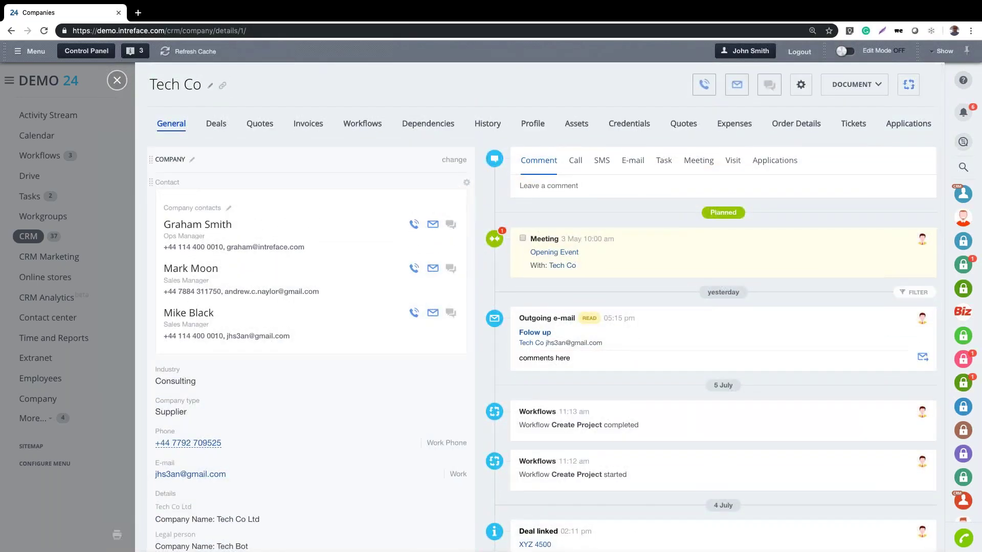
Step: Examine the form view options of the Tech Co record, and review its company fields and activity timeline
left_click(800, 87)
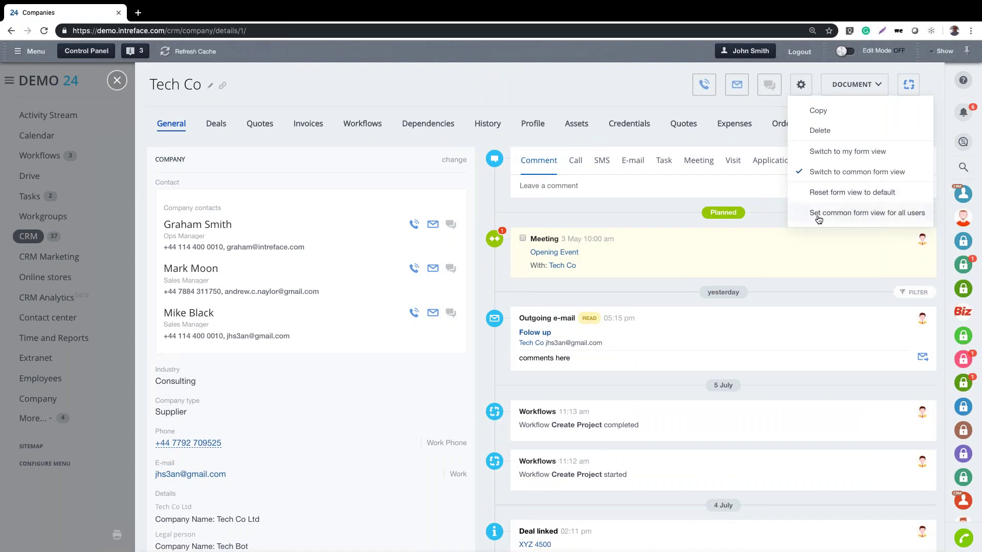
left_click(585, 91)
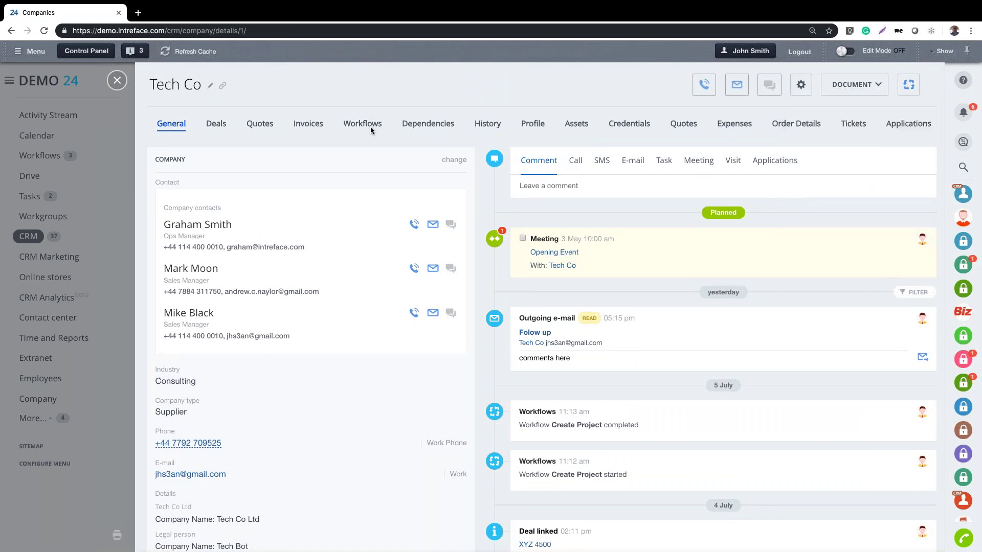
scroll(307, 230, "down", 1)
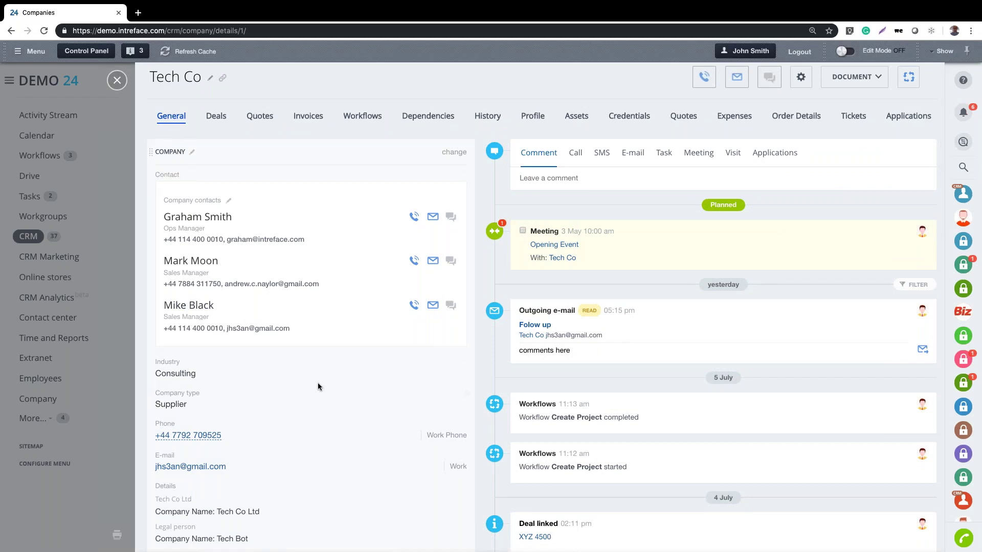
scroll(318, 386, "down", 2)
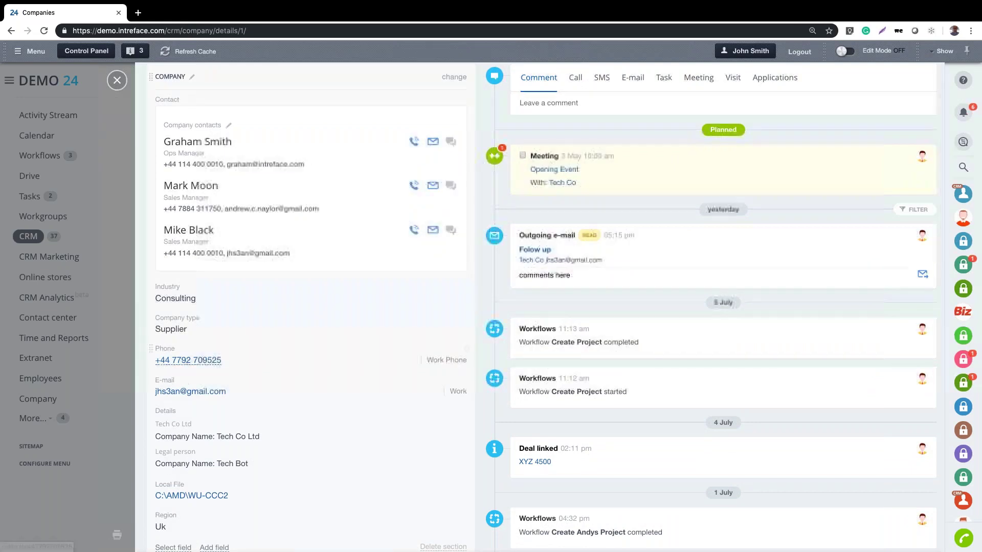
scroll(358, 398, "down", 4)
scroll(766, 321, "up", 7)
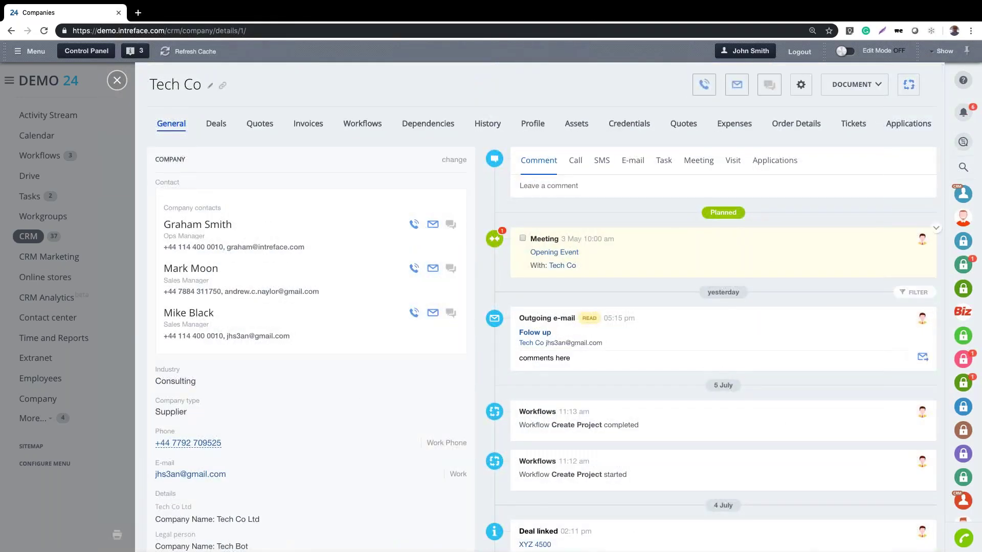
Step: Open Tech Co's second listed contact, call the contact's work phone and hang up
left_click(185, 273)
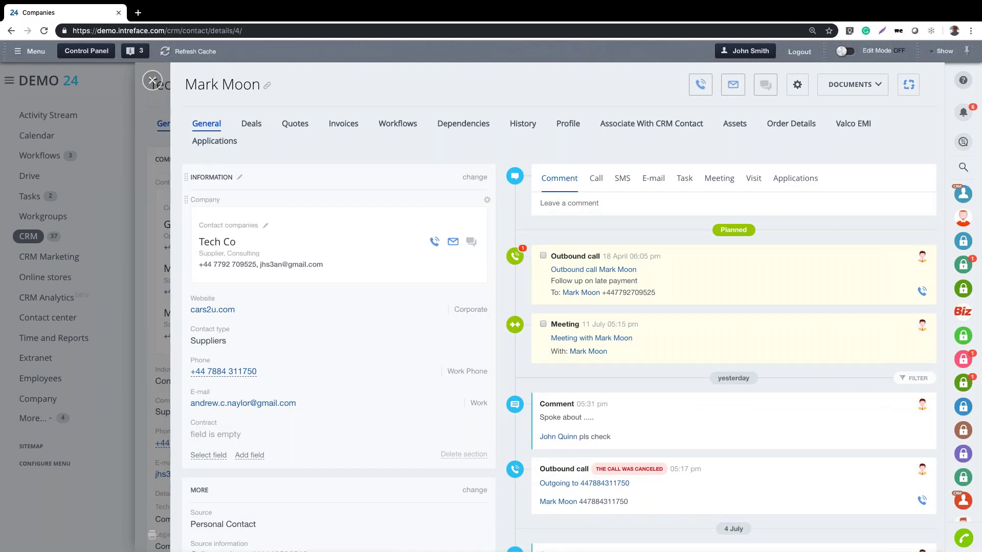
left_click(227, 371)
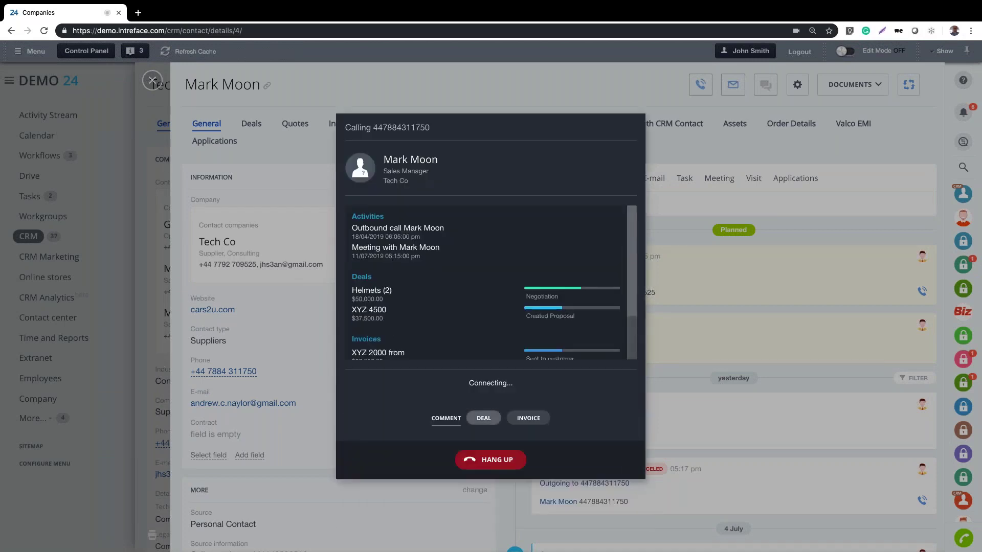
left_click(492, 460)
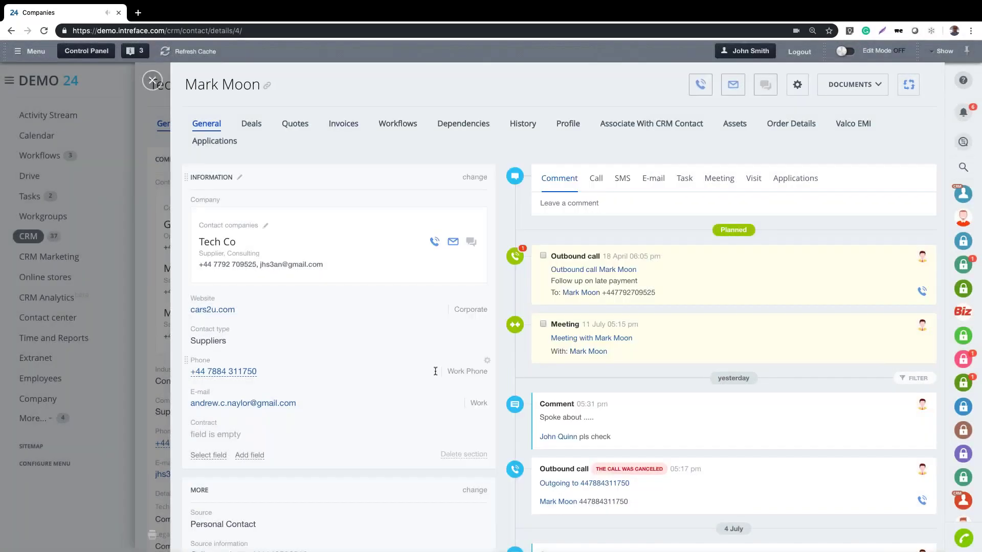
Step: Examine the message form for e-mailing the contact and close it without sending
left_click(276, 404)
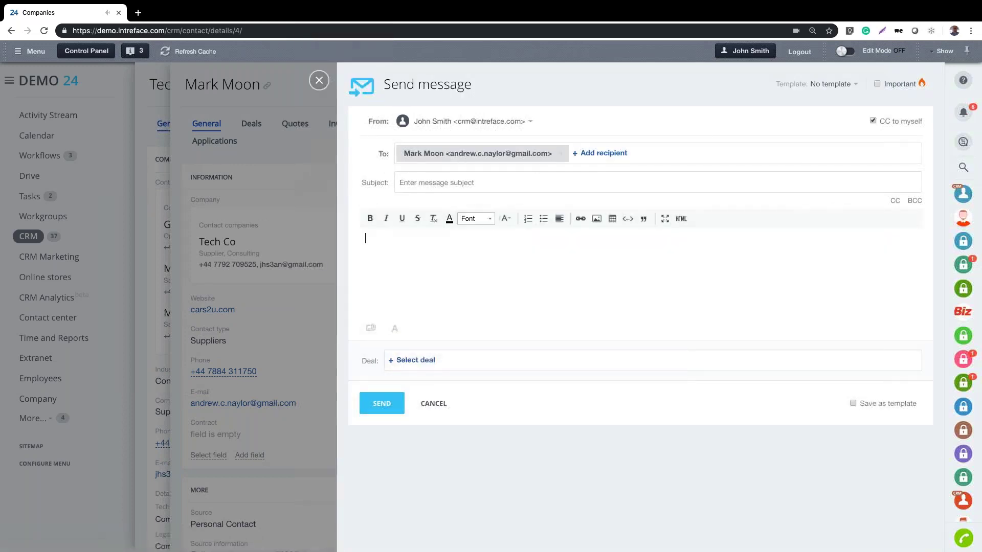
left_click(319, 80)
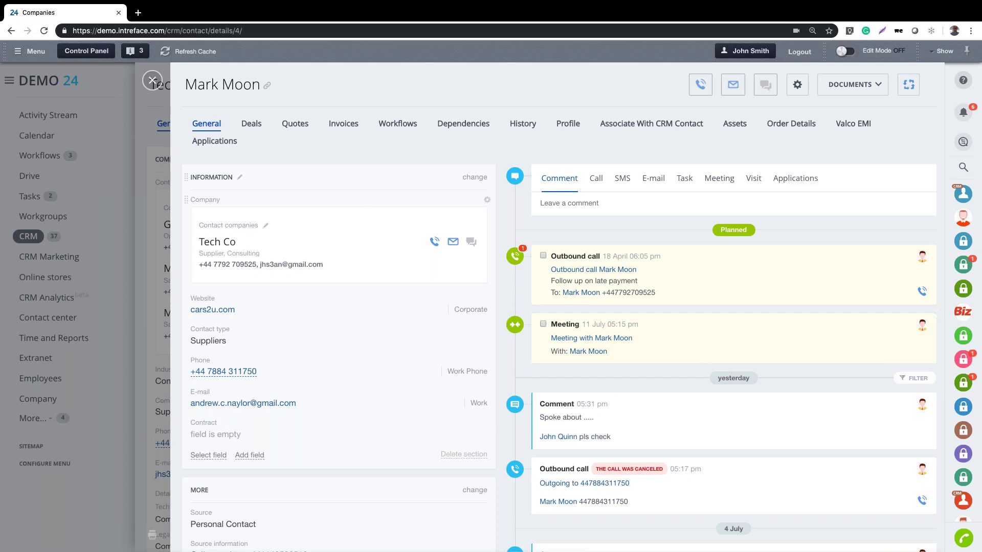
Step: Examine the contact record's sections and the custom field types available for its Information section, without adding a field
scroll(333, 188, "down", 4)
scroll(333, 188, "up", 4)
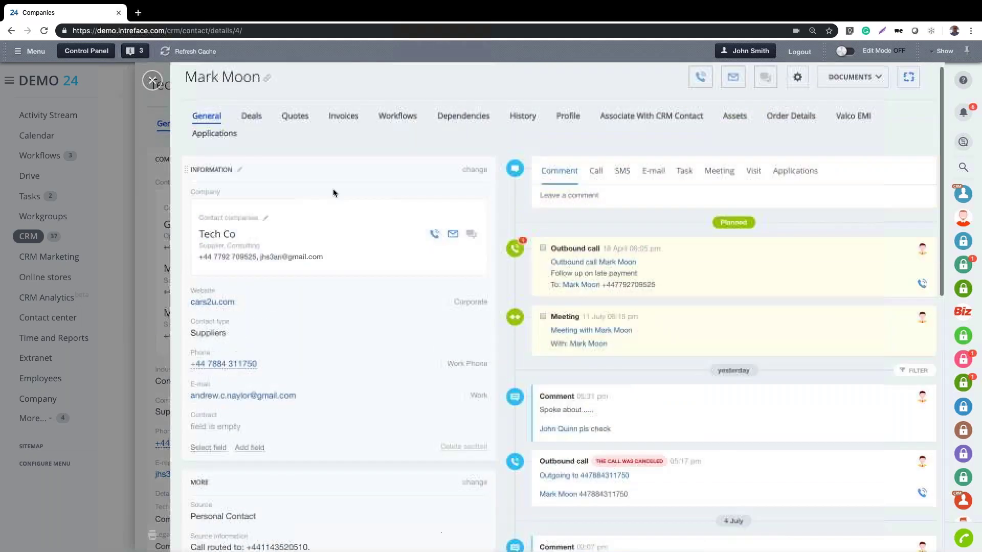
scroll(281, 279, "down", 5)
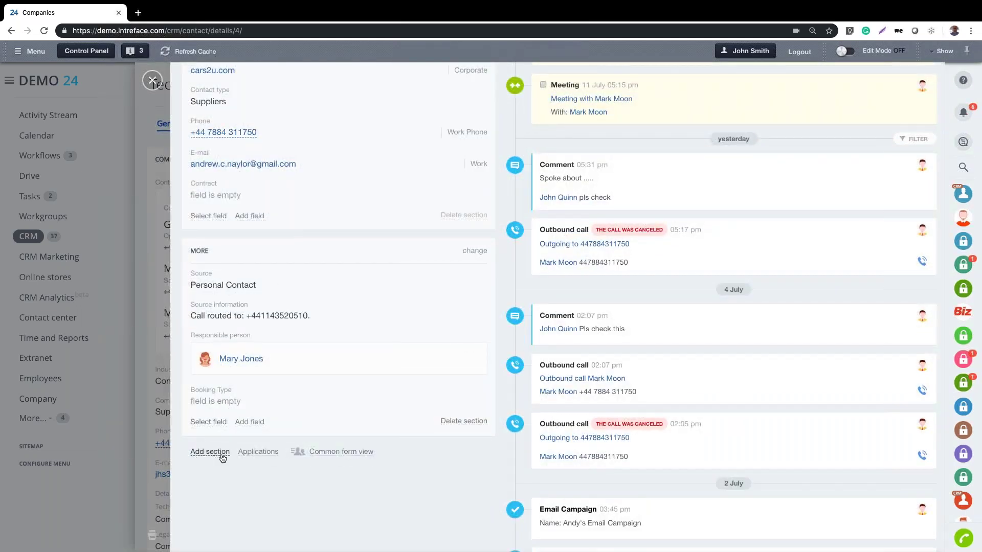
scroll(212, 455, "up", 5)
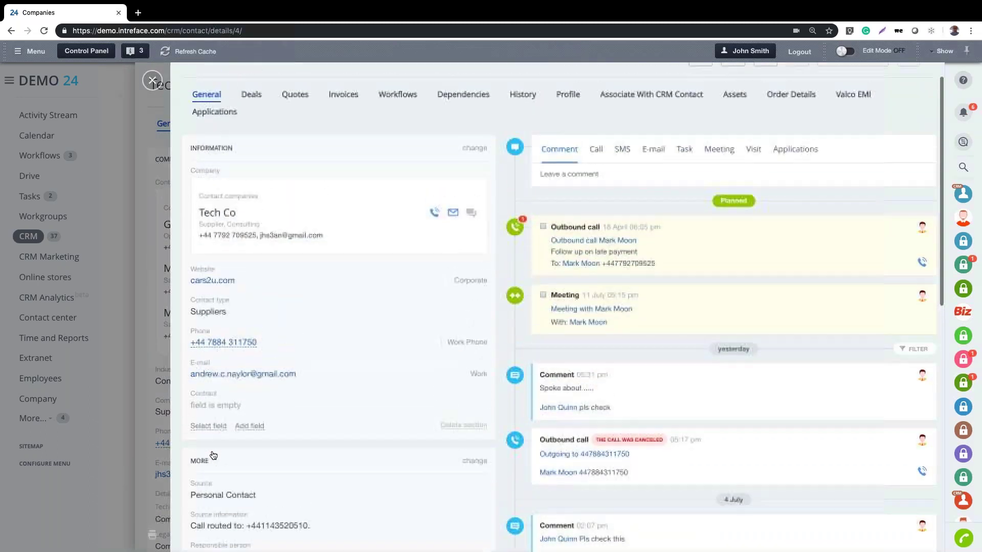
left_click(251, 456)
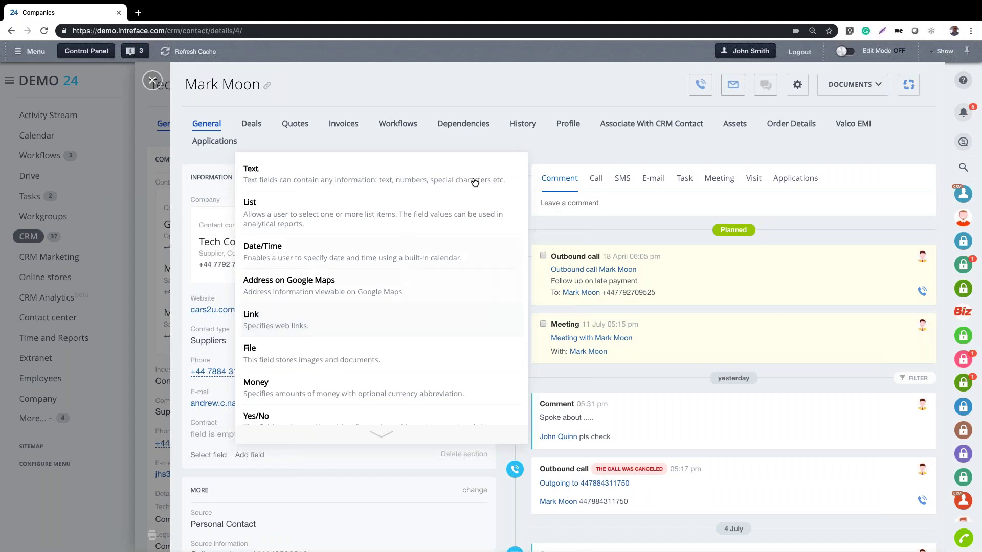
left_click(556, 146)
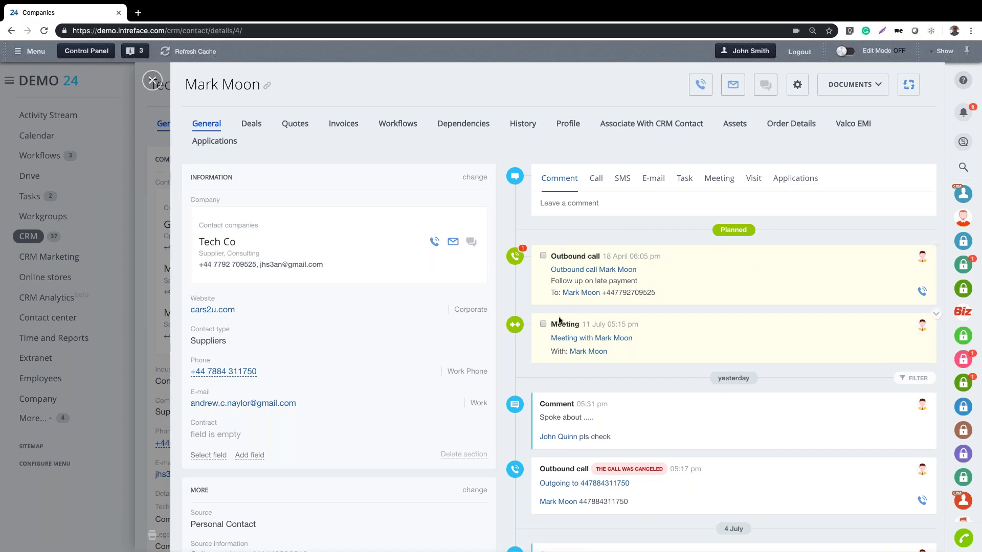
Step: Mark the contact's planned 11 July meeting as completed in the timeline
left_click(543, 324)
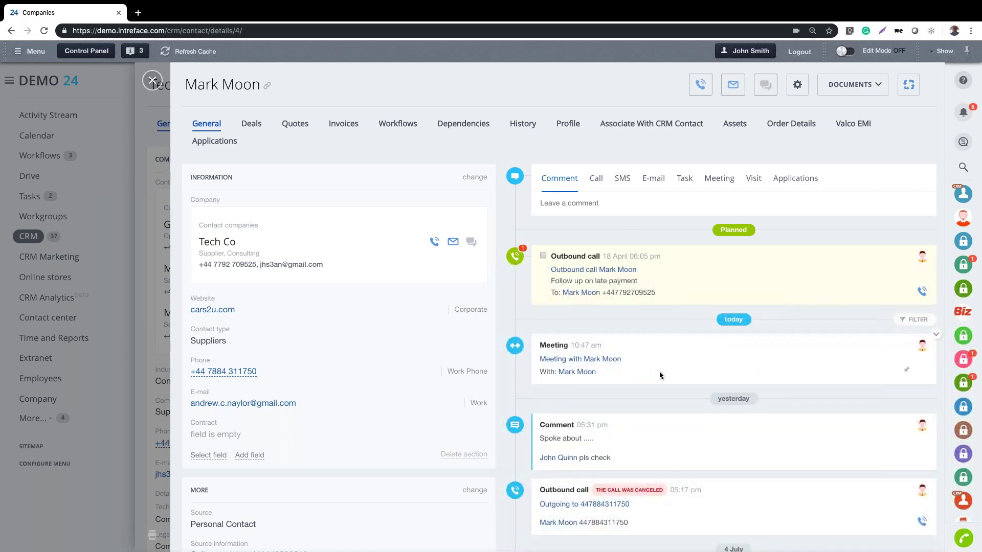
scroll(660, 375, "down", 1)
scroll(659, 376, "up", 1)
scroll(680, 302, "down", 2)
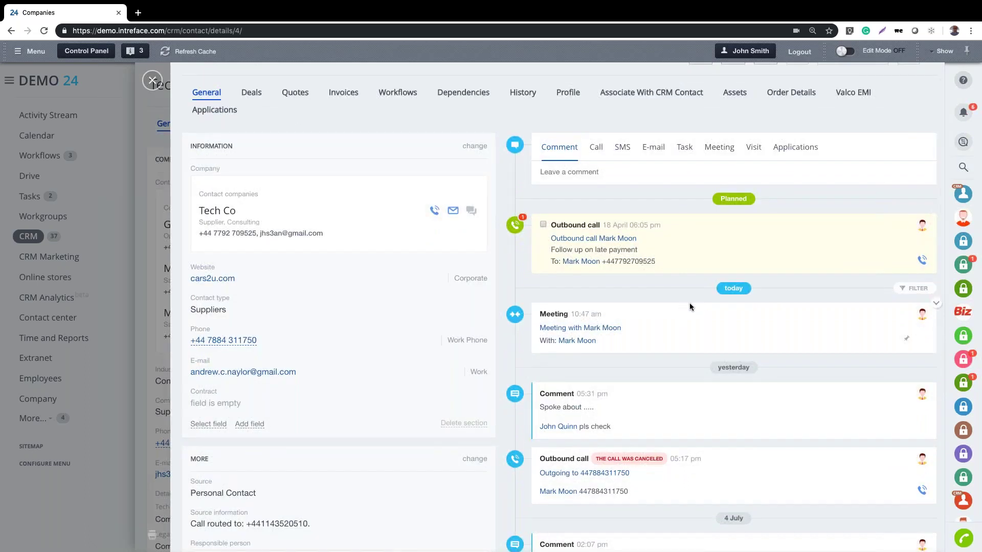
Step: Play the recording of the successful outbound call from 1 July in the contact's timeline
scroll(698, 323, "down", 3)
scroll(698, 324, "down", 10)
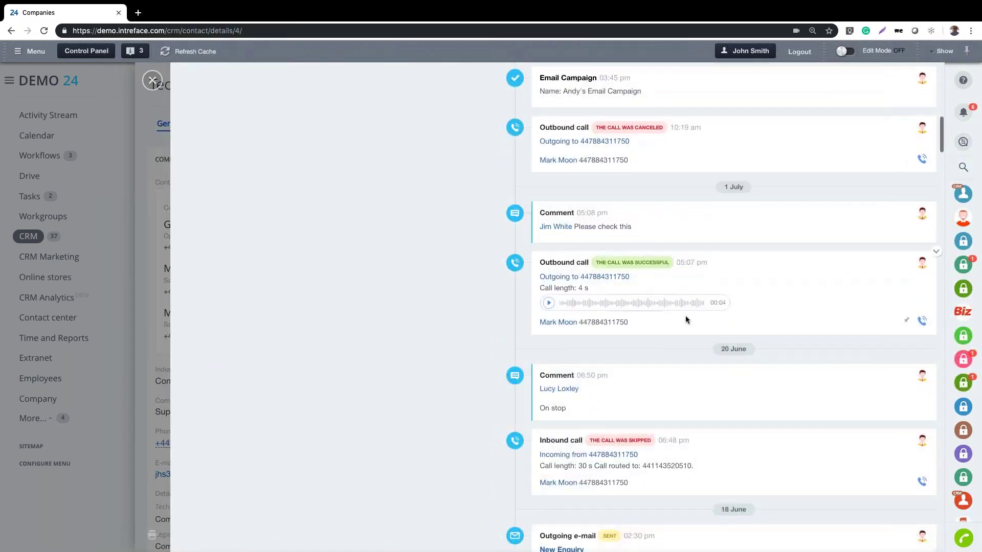
left_click(549, 302)
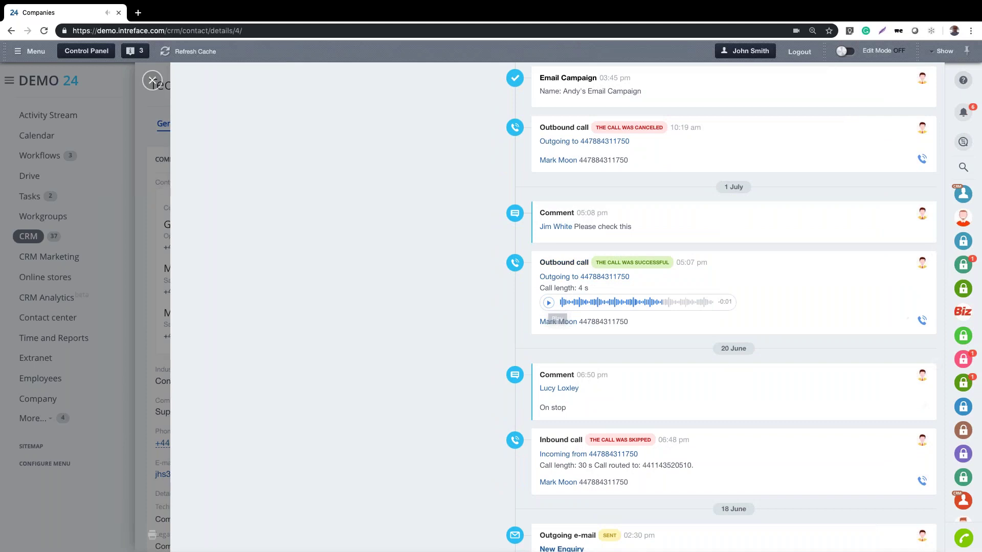
Step: Open the New Enquiry outgoing e-mail from the timeline, close it and look through the older timeline entries
scroll(549, 307, "down", 2)
scroll(588, 311, "down", 3)
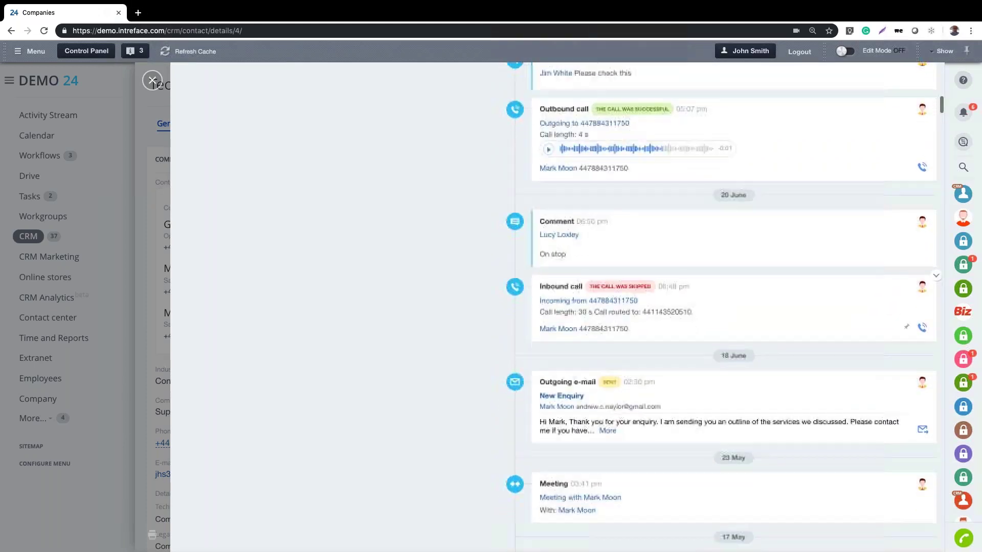
left_click(563, 319)
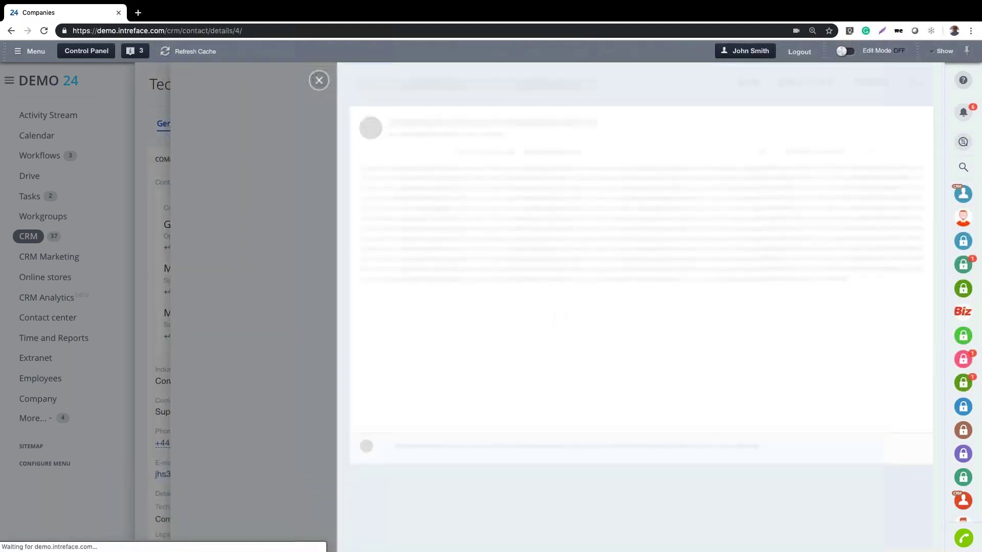
left_click(319, 81)
scroll(676, 323, "down", 5)
scroll(676, 325, "down", 4)
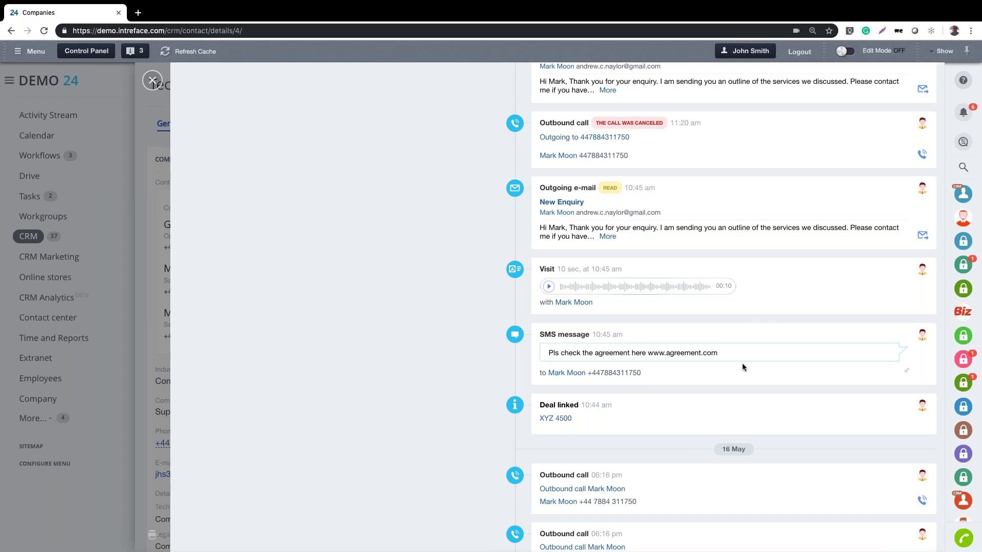
Step: Post the timeline comment "some notes." with a mention of the second recent colleague followed by "Please check"
scroll(743, 367, "up", 15)
scroll(741, 364, "up", 10)
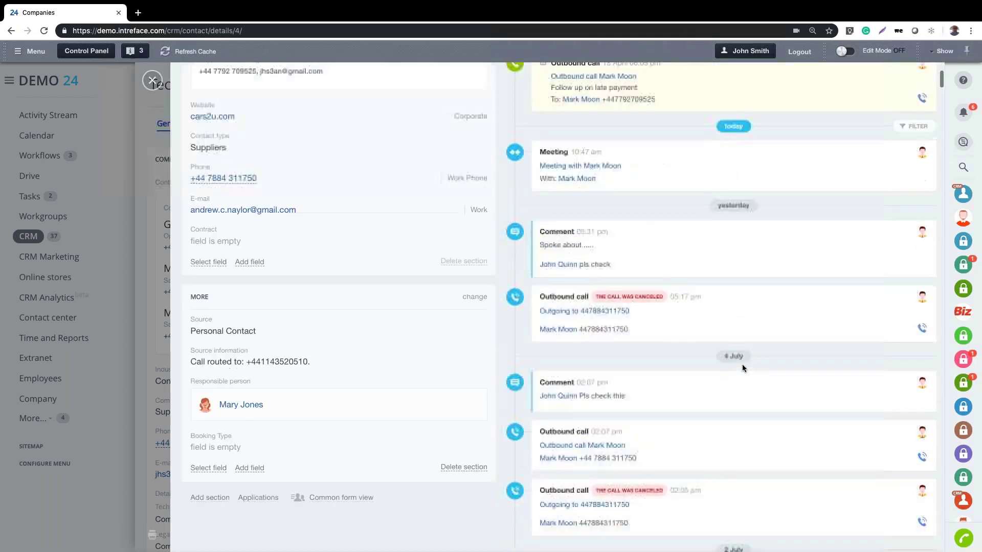
left_click(581, 202)
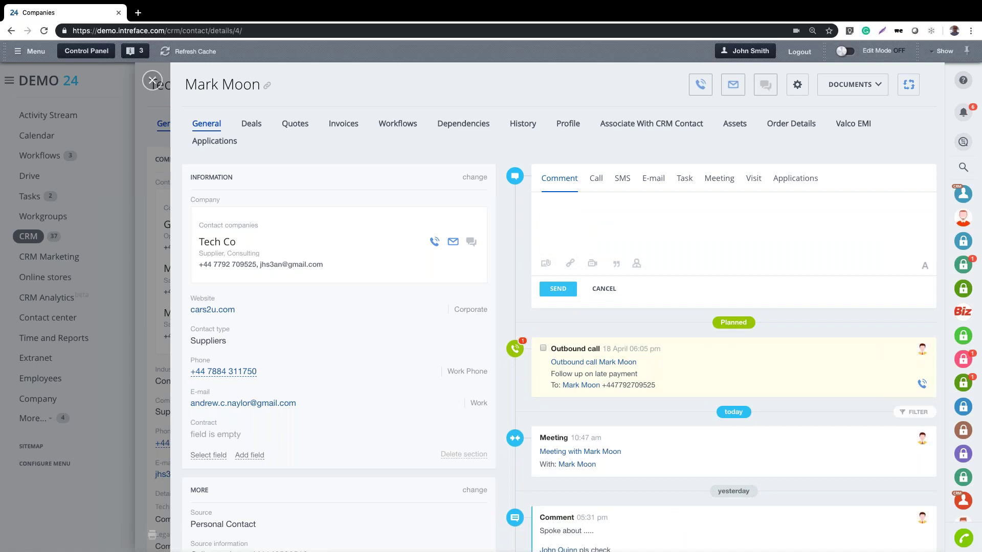
type("some notes.")
left_click(636, 263)
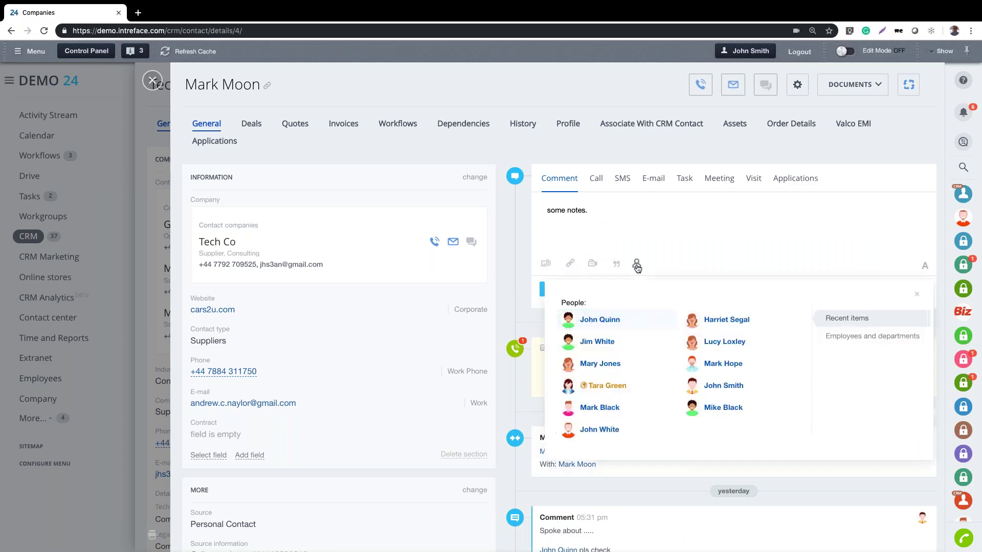
left_click(599, 327)
type("Please check")
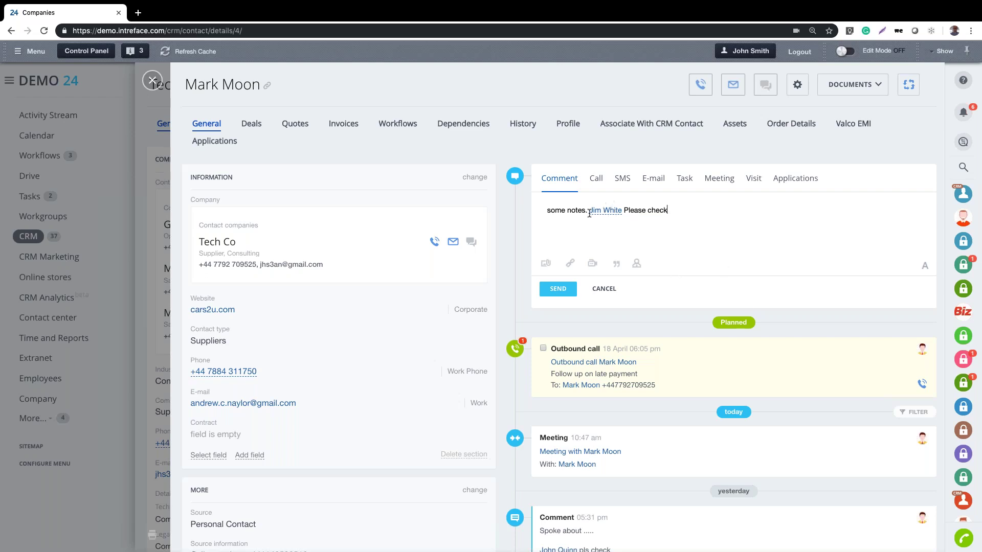
left_click(558, 288)
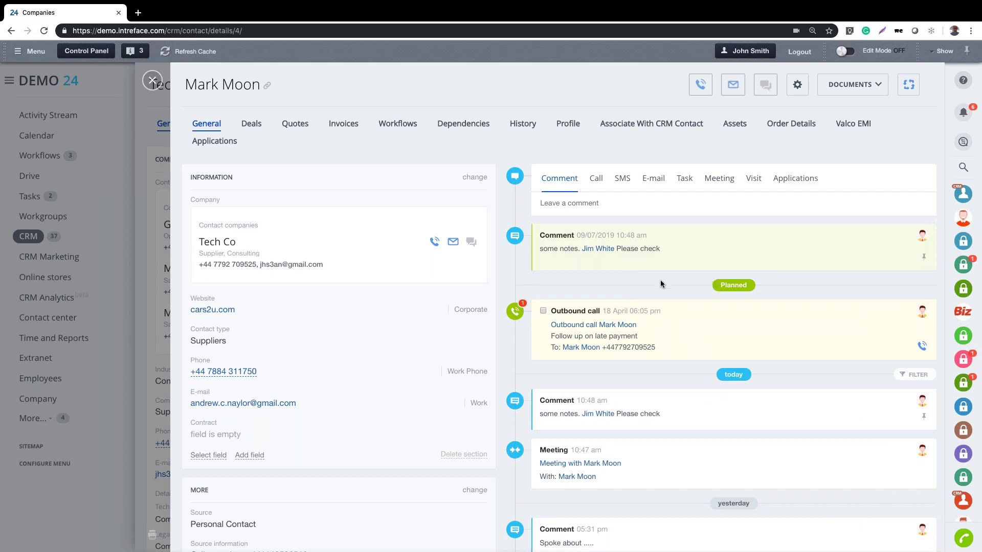
Step: Plan an outbound call with the contact for three days ahead, 12/07/2019, and save it
mouse_move(600, 254)
left_click(596, 179)
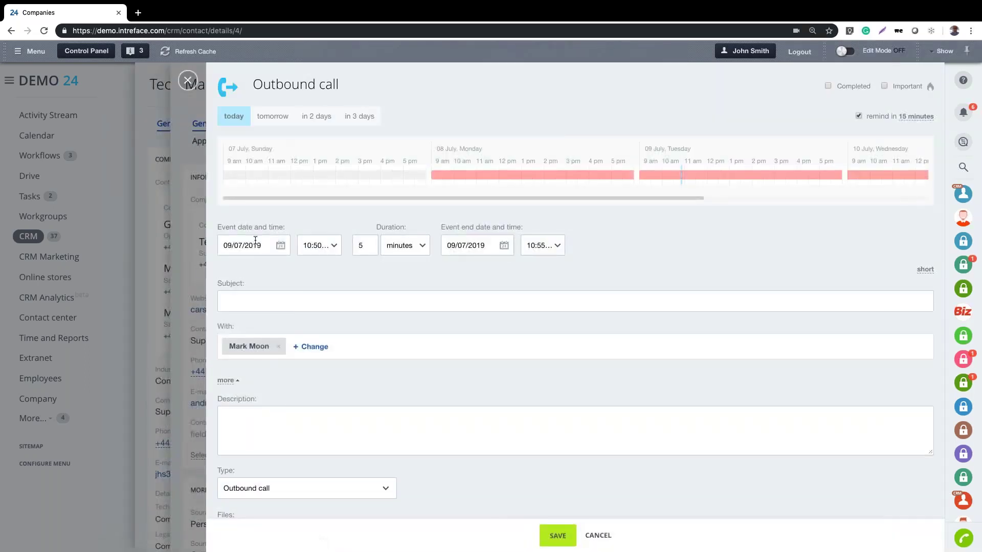
left_click(254, 246)
left_click(294, 309)
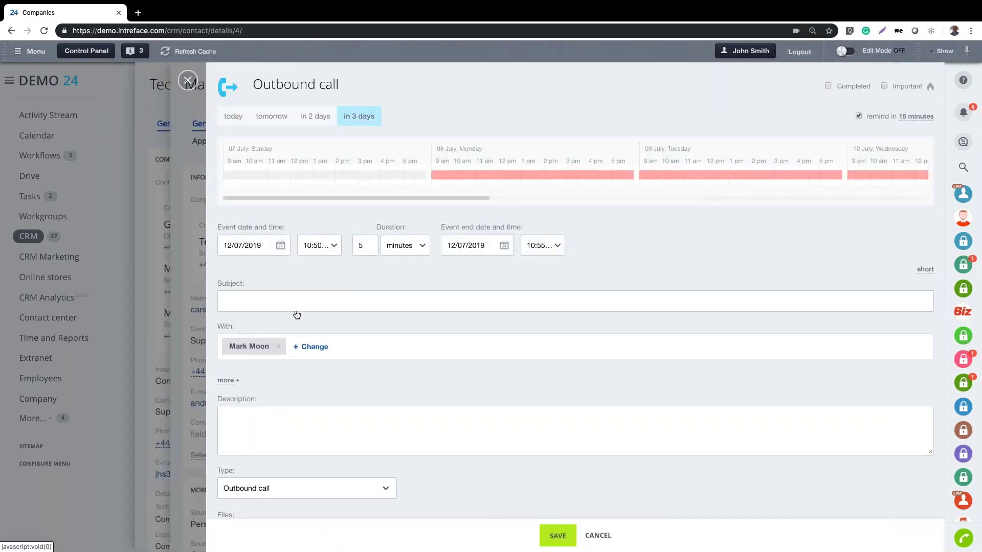
left_click(558, 536)
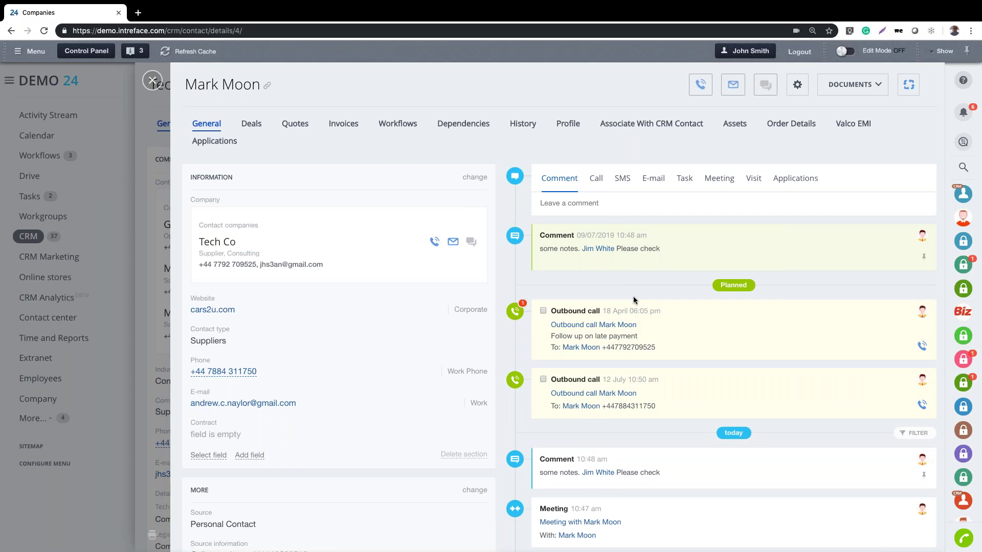
Step: Examine the contact's SMS form and the New Enquiry template in an e-mail message, and close both without sending
left_click(627, 183)
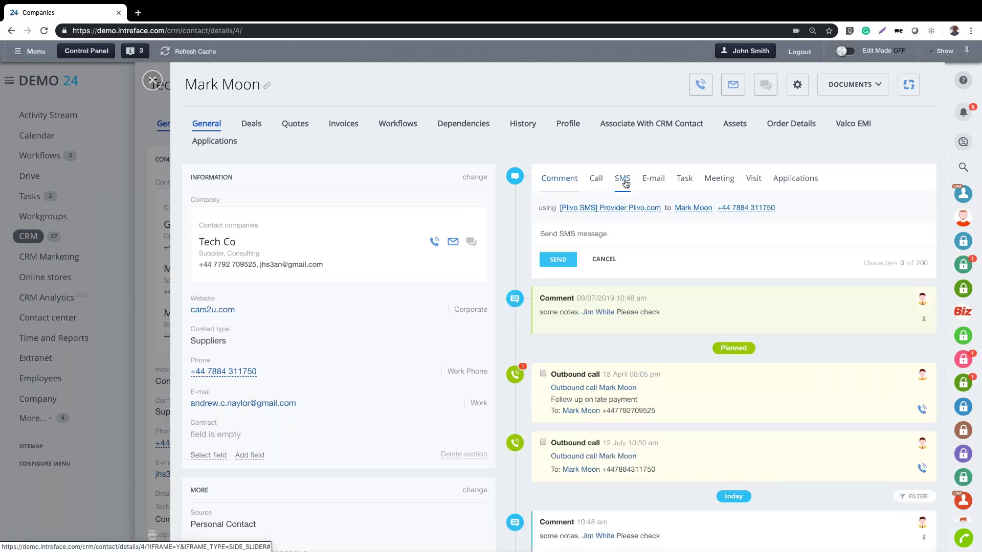
left_click(655, 182)
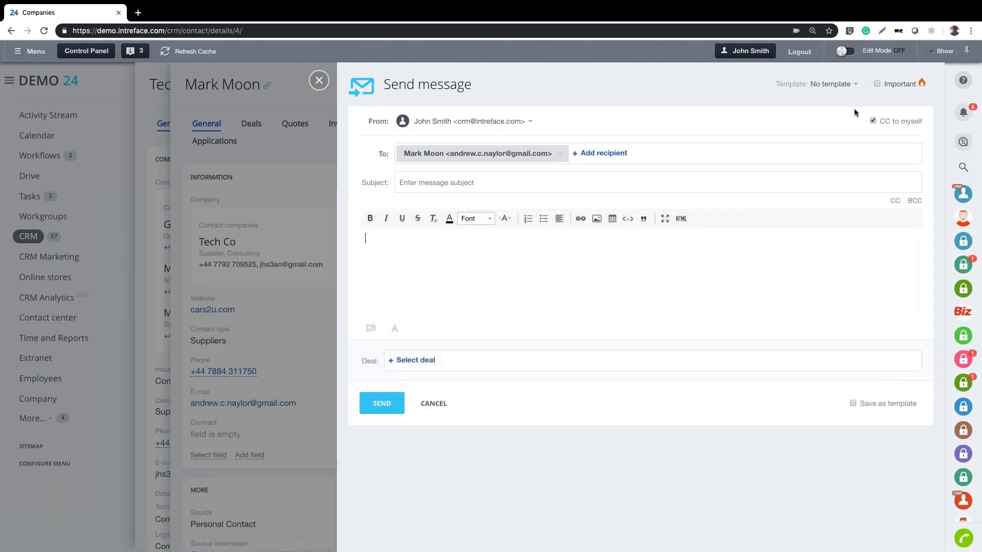
left_click(834, 84)
left_click(840, 151)
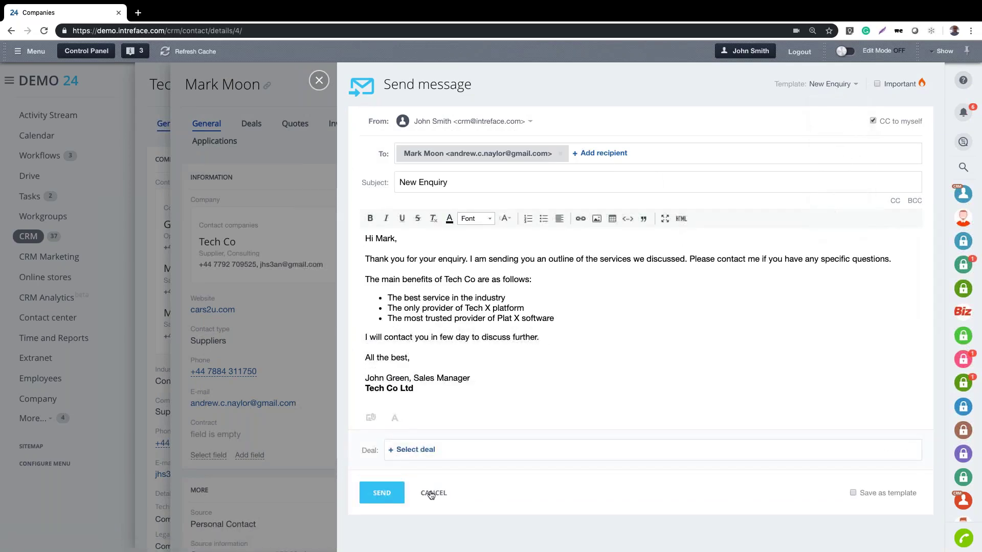
left_click(319, 81)
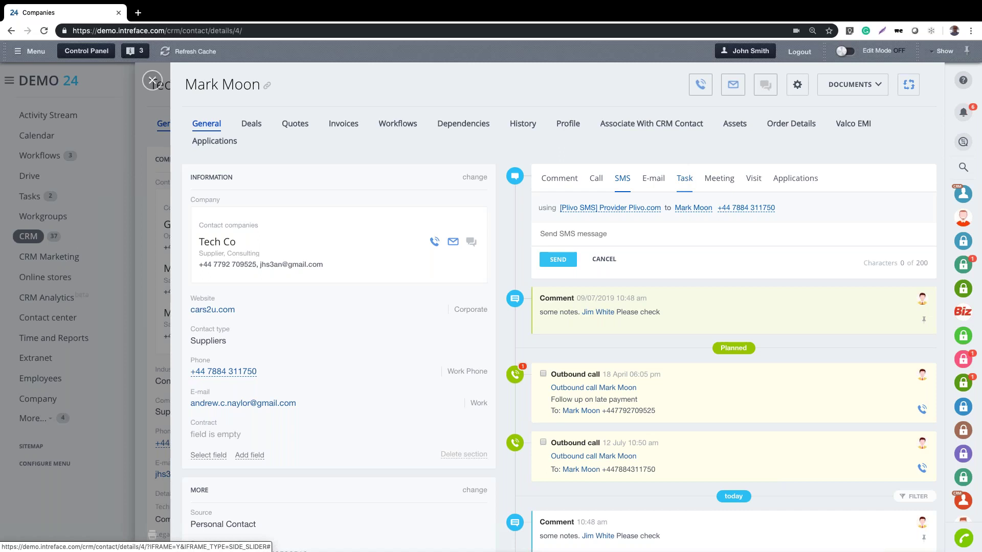
left_click(608, 260)
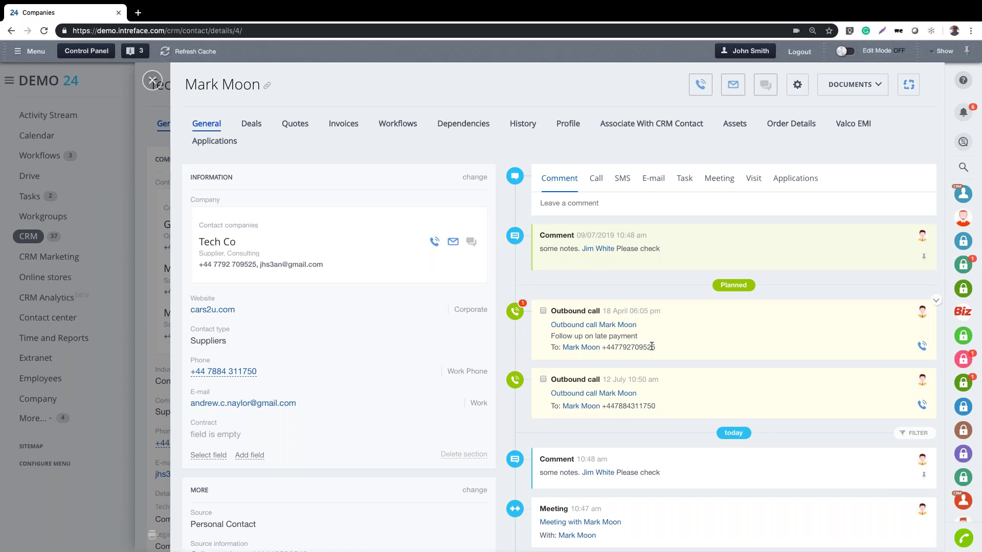
Step: Close the contact record and show the deals of the Tech Co company
scroll(651, 347, "down", 1)
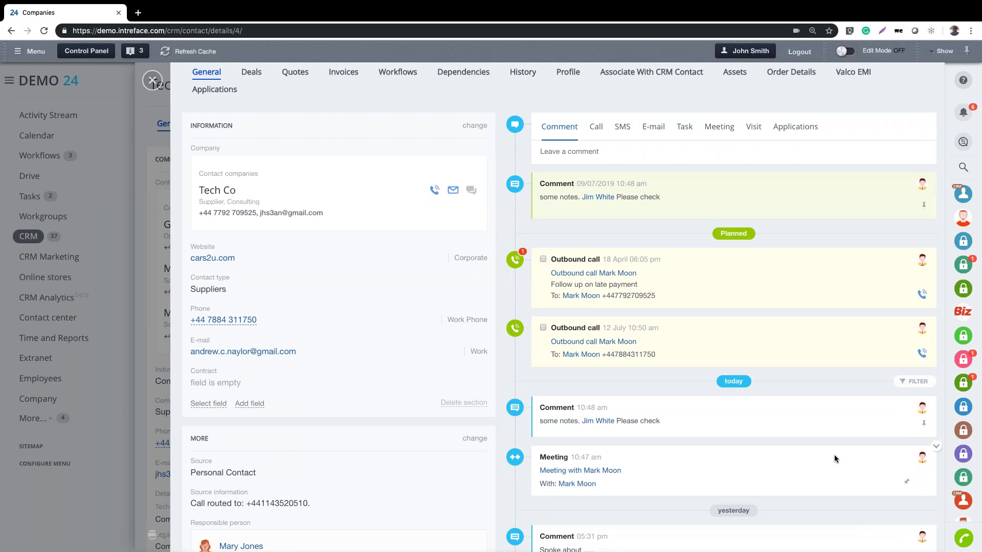
scroll(834, 455, "up", 1)
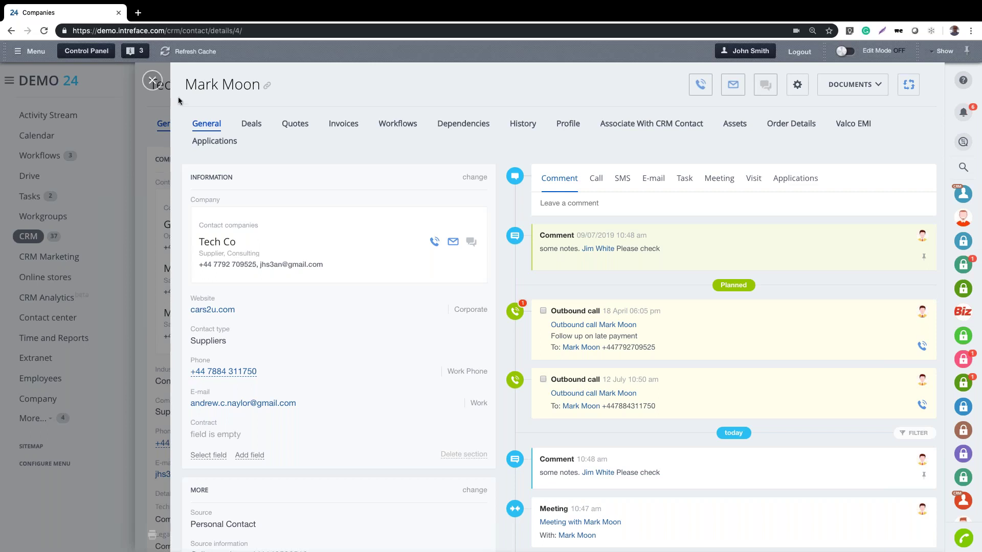
left_click(153, 80)
left_click(219, 131)
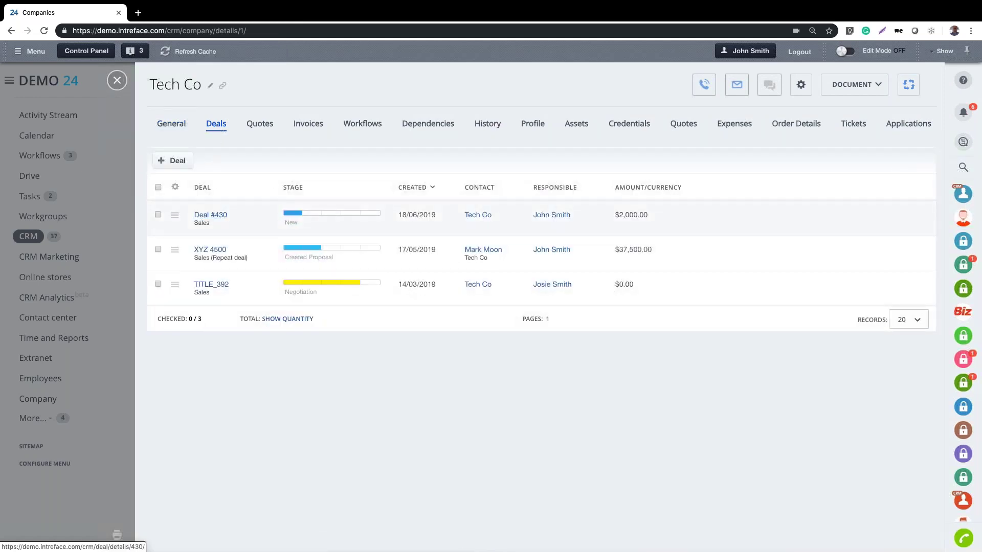
Step: Open Deal #430, examine its product rows and return to its general information
left_click(207, 217)
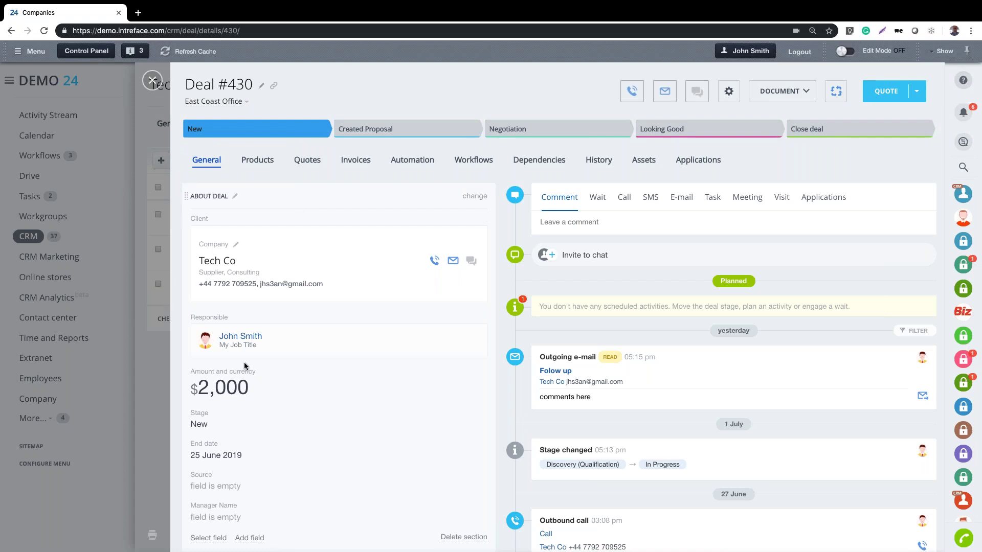
left_click(262, 165)
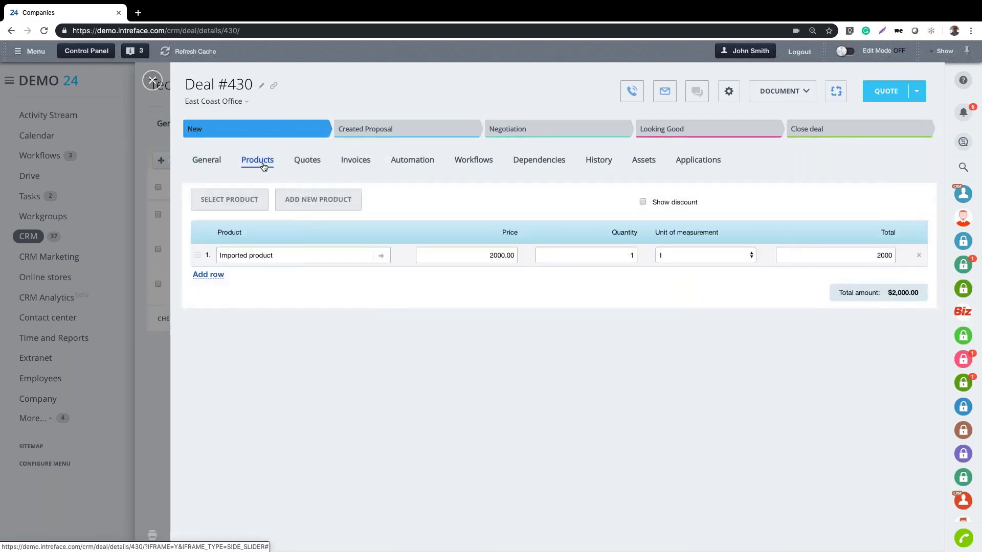
left_click(205, 163)
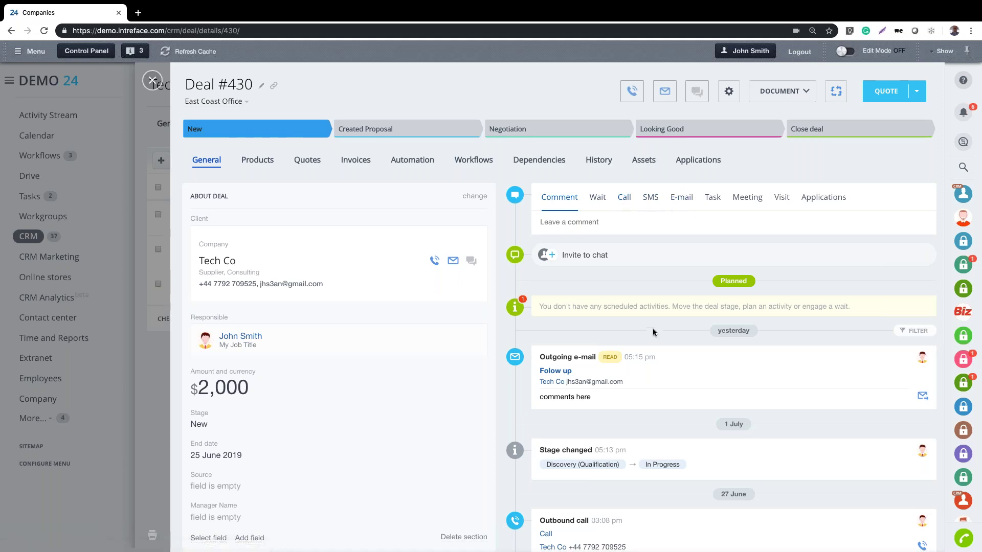
Step: Create a discussion chat for Deal #430 and invite the first two listed colleagues to it
left_click(597, 255)
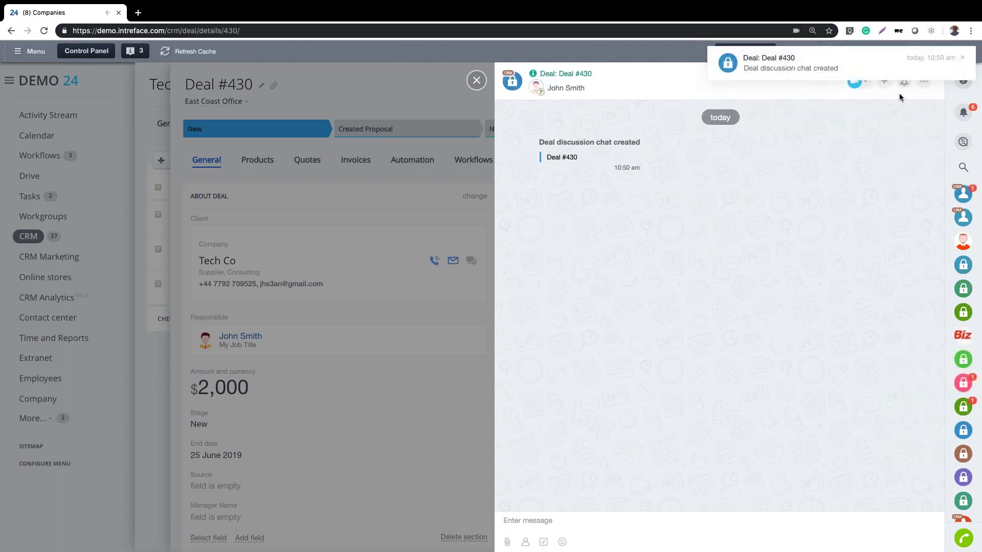
left_click(884, 84)
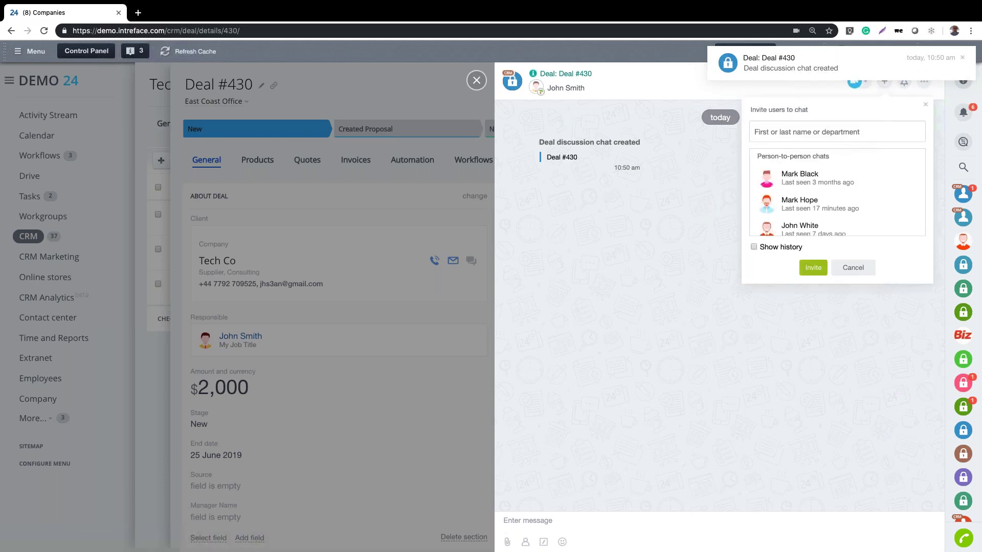
left_click(799, 203)
left_click(801, 180)
left_click(813, 286)
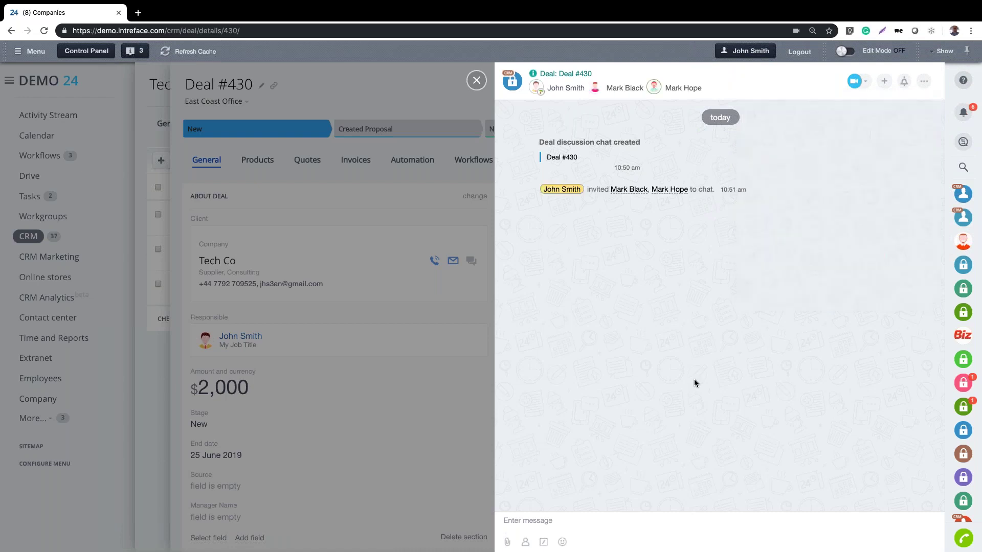
Step: Send the message "What do you think?" in the deal chat and close the chat
left_click(549, 515)
type("What d")
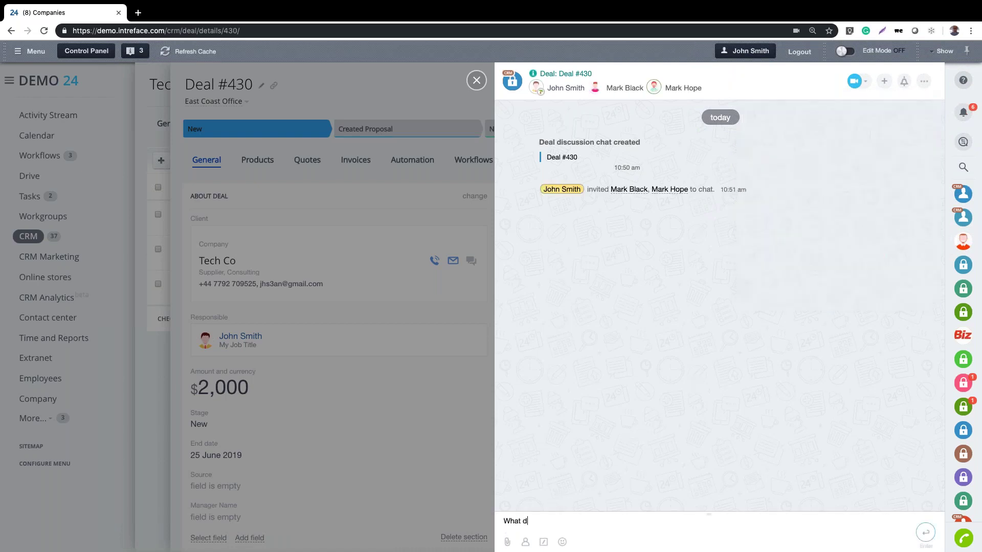
type("o yloiu")
key("BackSpace")
key("BackSpace")
key("BackSpace")
key("BackSpace")
type("ou think?")
key("Return")
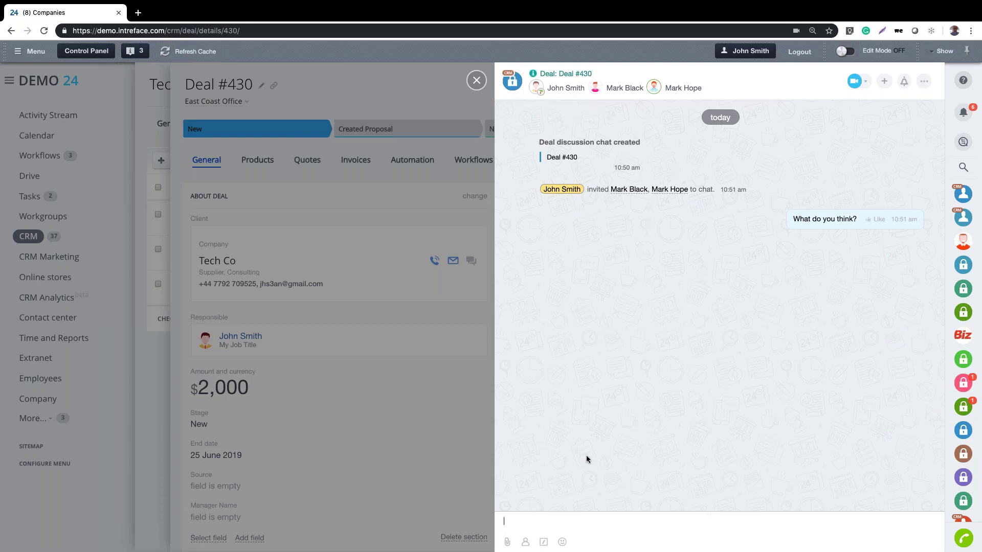
left_click(476, 80)
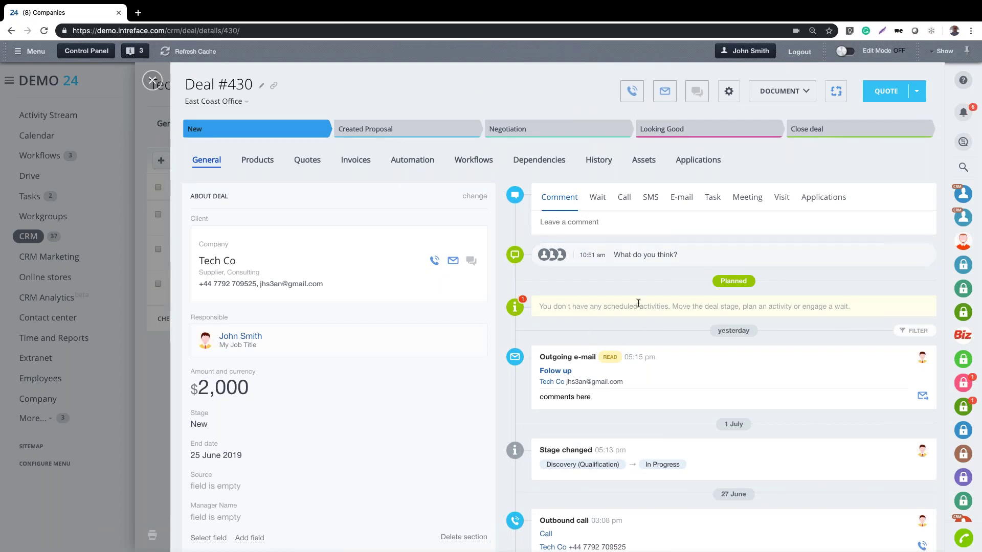
Step: Look over the deal's timeline and open the automation rules configuration for all deals in its pipeline
scroll(658, 342, "down", 2)
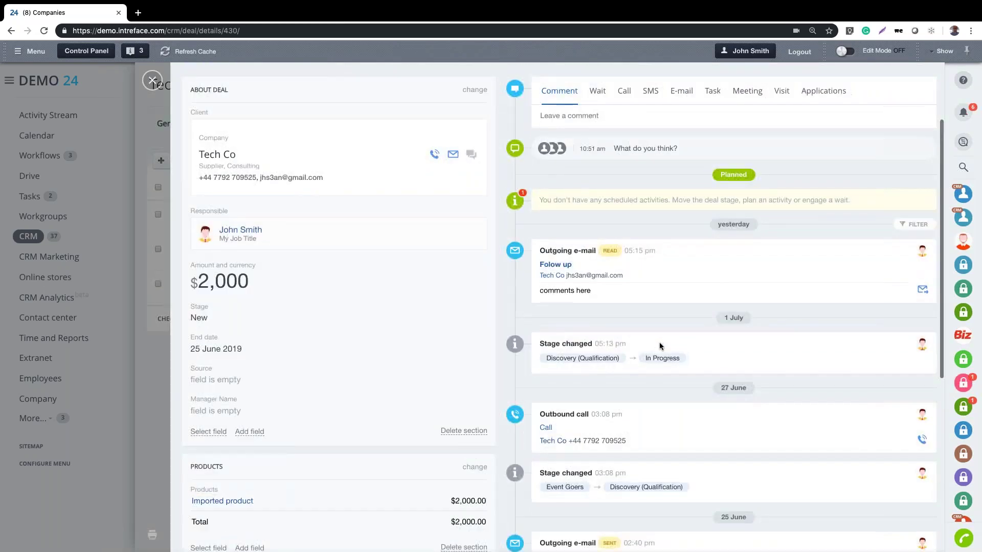
scroll(659, 346, "down", 1)
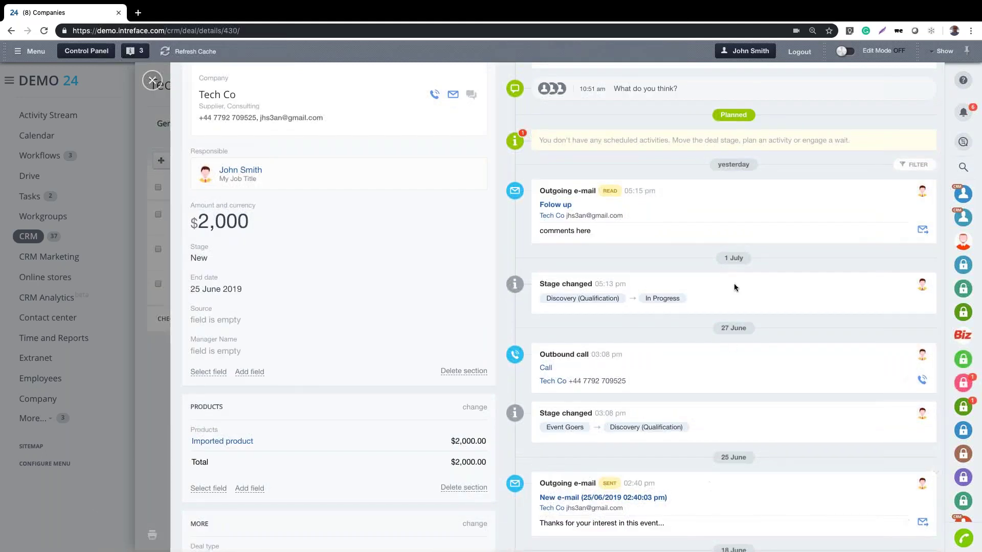
scroll(632, 329, "up", 3)
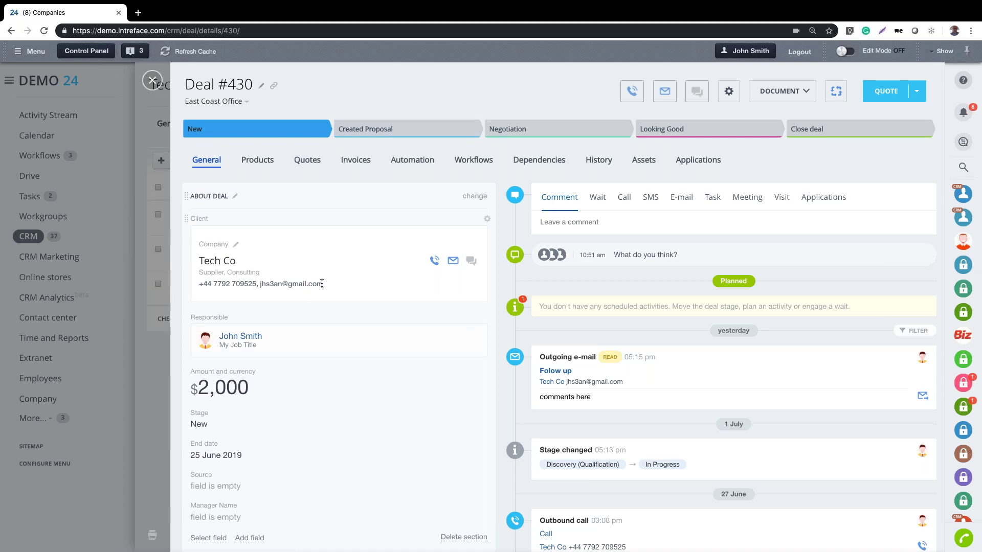
left_click(402, 161)
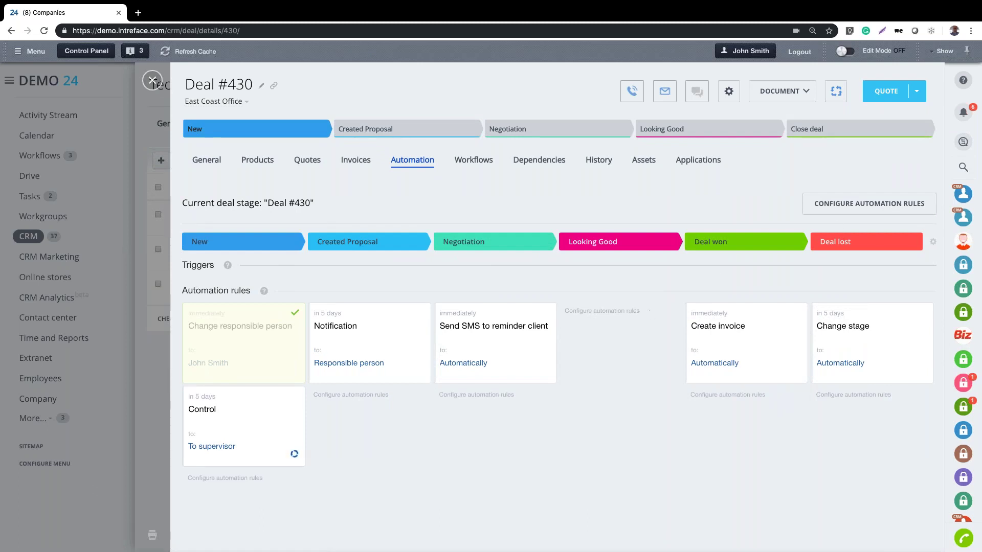
left_click(860, 203)
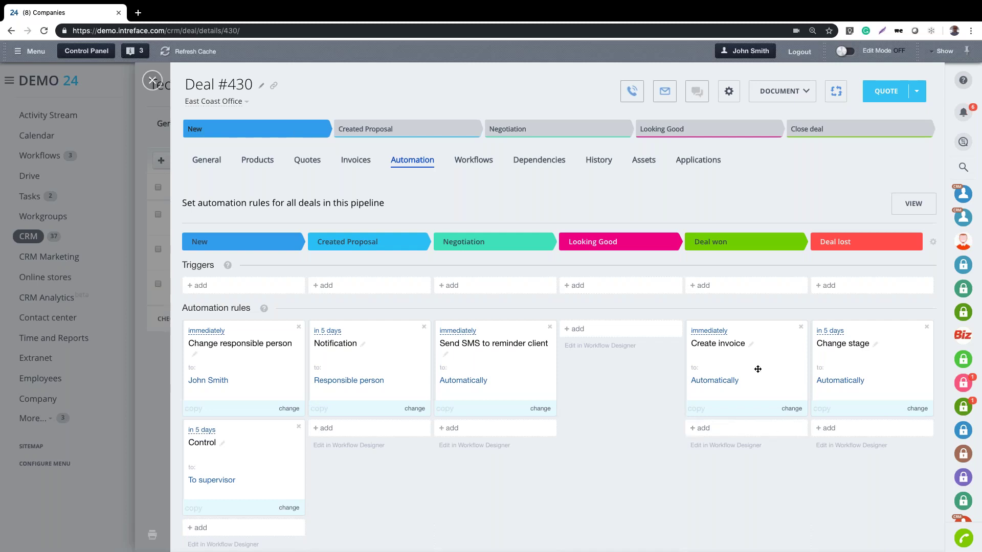
Step: Look through the employee-related automation rules available for the Looking Good stage without adding one
left_click(577, 328)
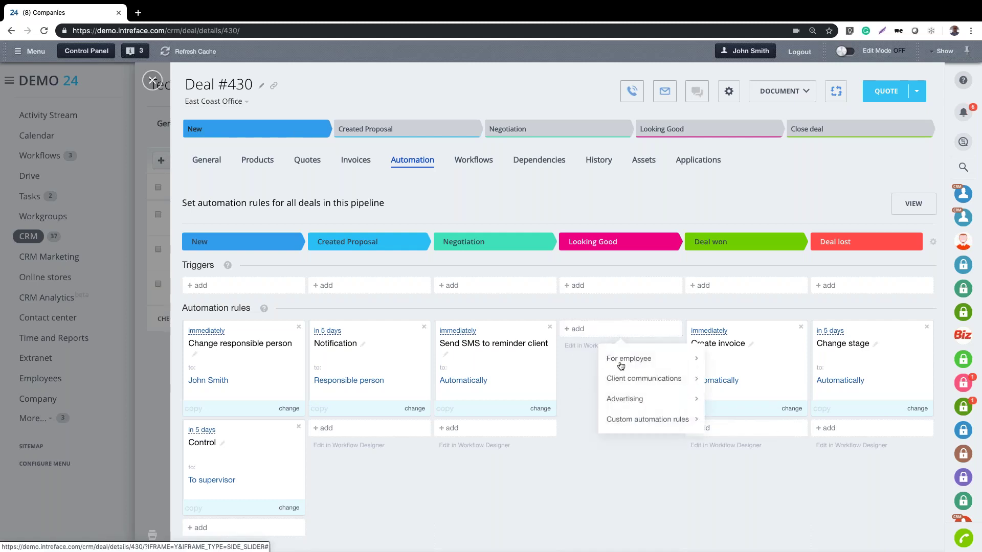
mouse_move(623, 358)
scroll(761, 370, "down", 5)
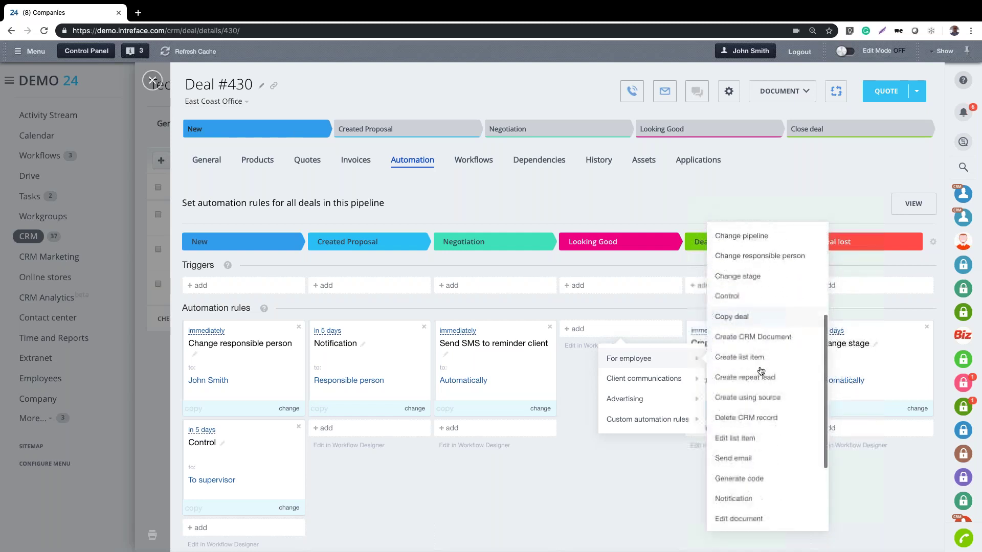
scroll(761, 370, "down", 2)
scroll(761, 371, "down", 1)
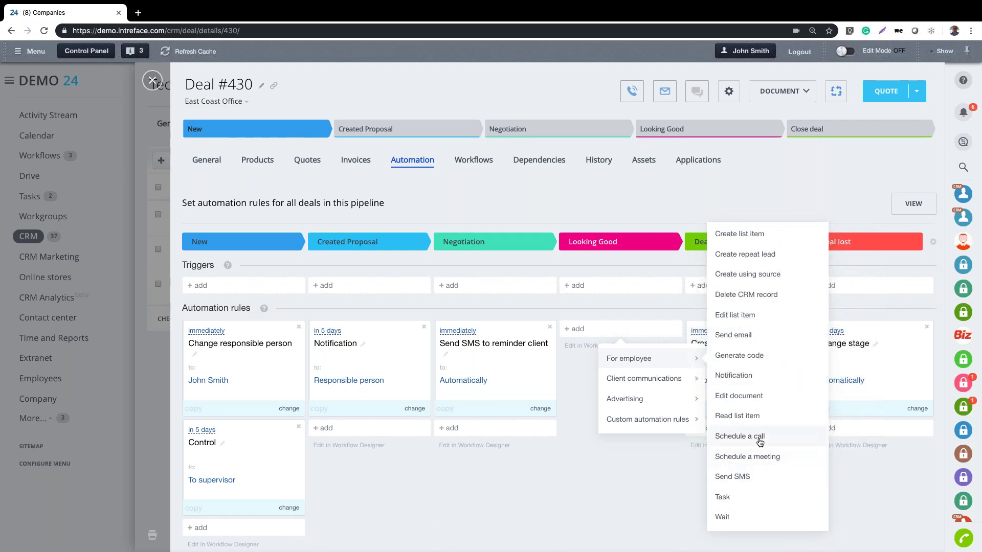
scroll(742, 497, "up", 4)
scroll(741, 497, "up", 5)
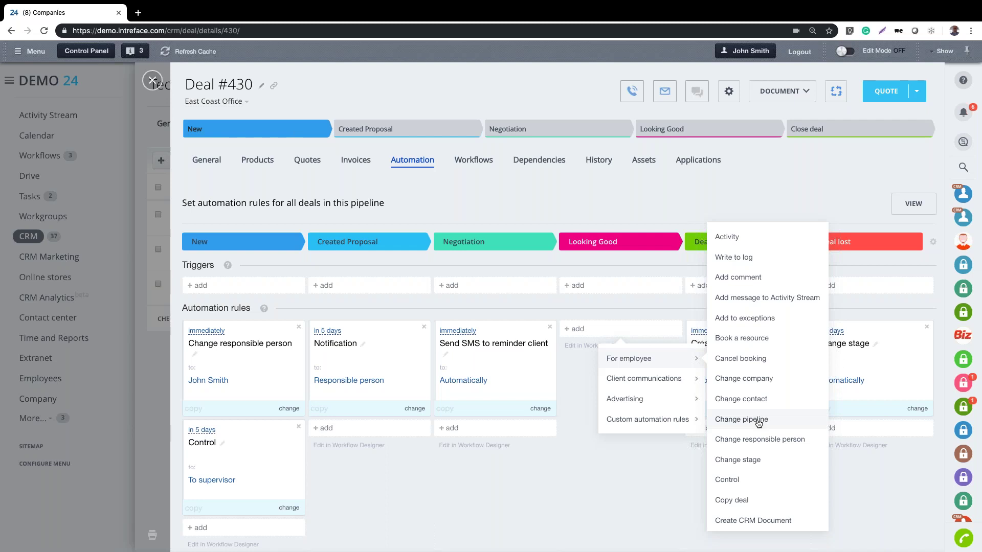
left_click(554, 515)
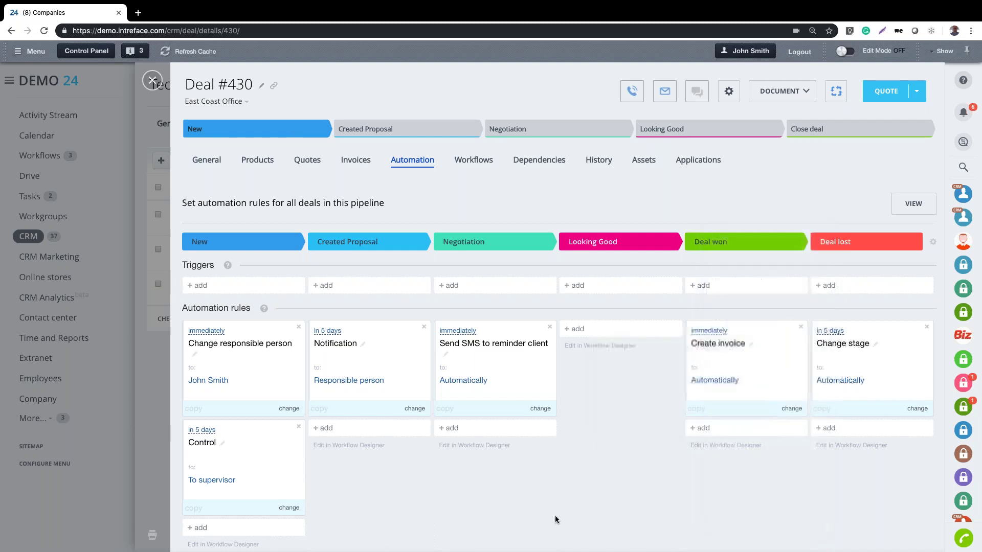
Step: Review the advertising and client communication automation rules offered for the Looking Good stage
left_click(618, 335)
mouse_move(645, 405)
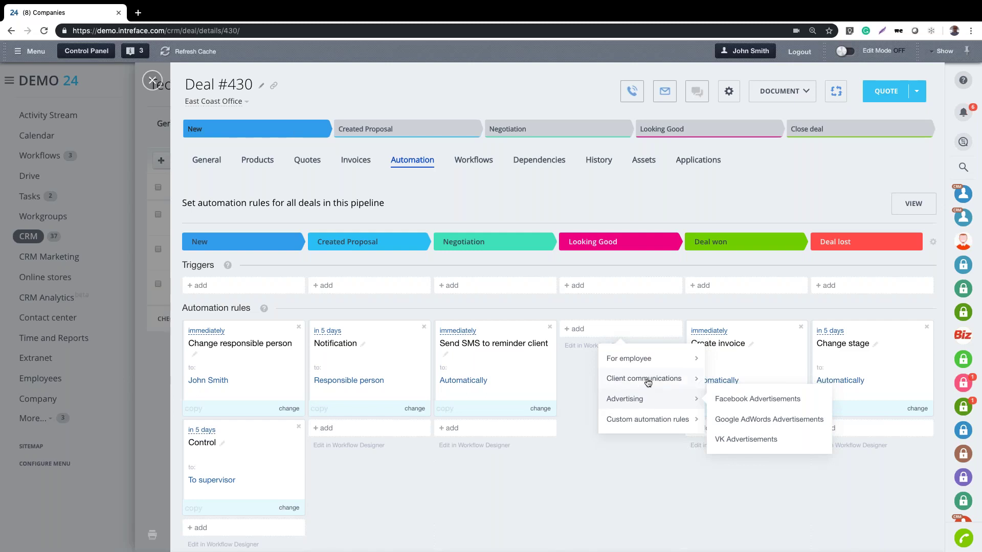
mouse_move(647, 380)
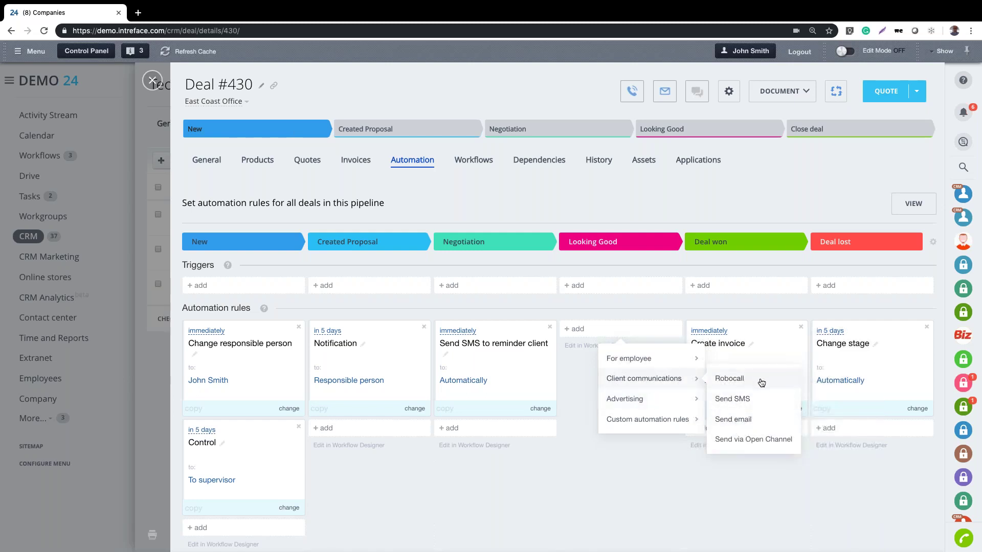
left_click(576, 405)
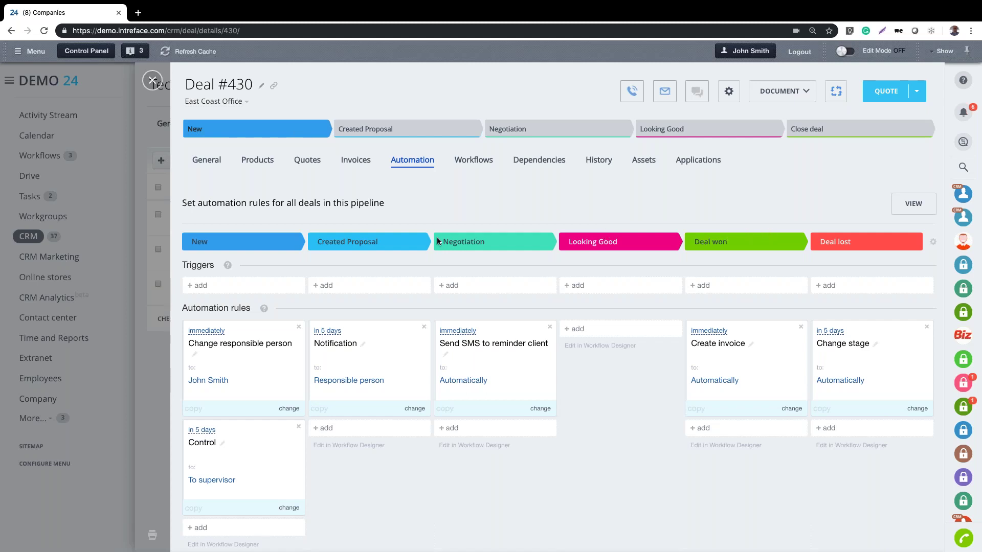
Step: Review the triggers available for the Looking Good stage and leave the automation configuration without saving
left_click(602, 286)
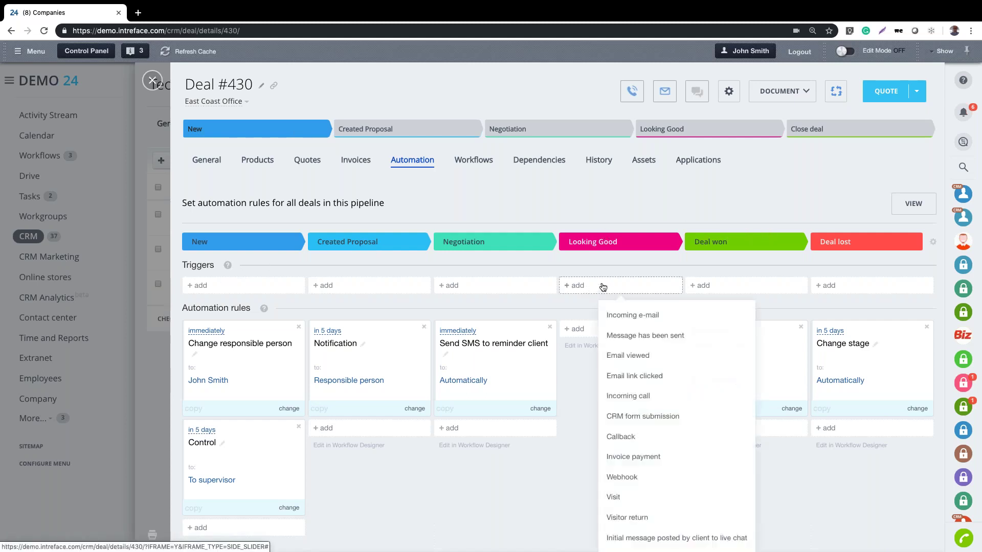
scroll(646, 357, "down", 2)
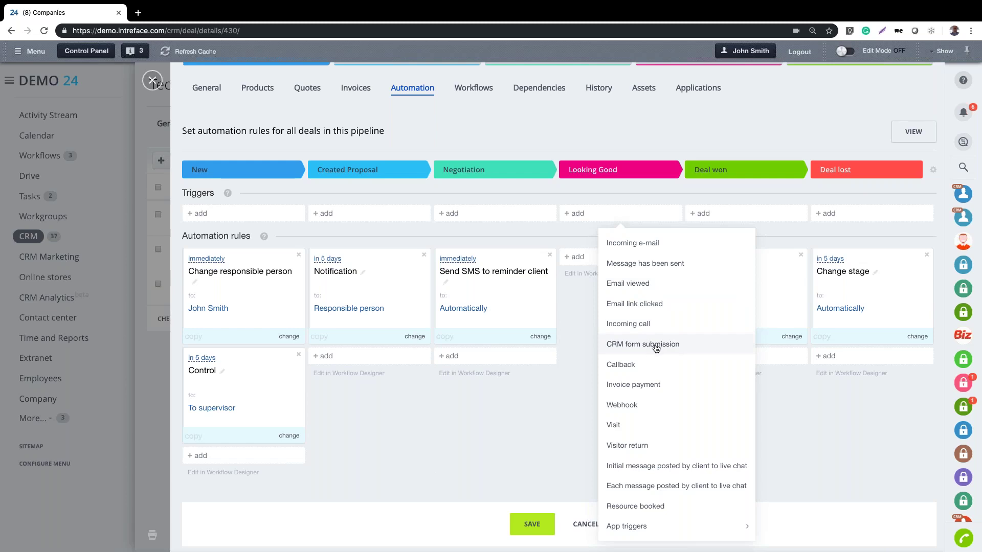
left_click(551, 413)
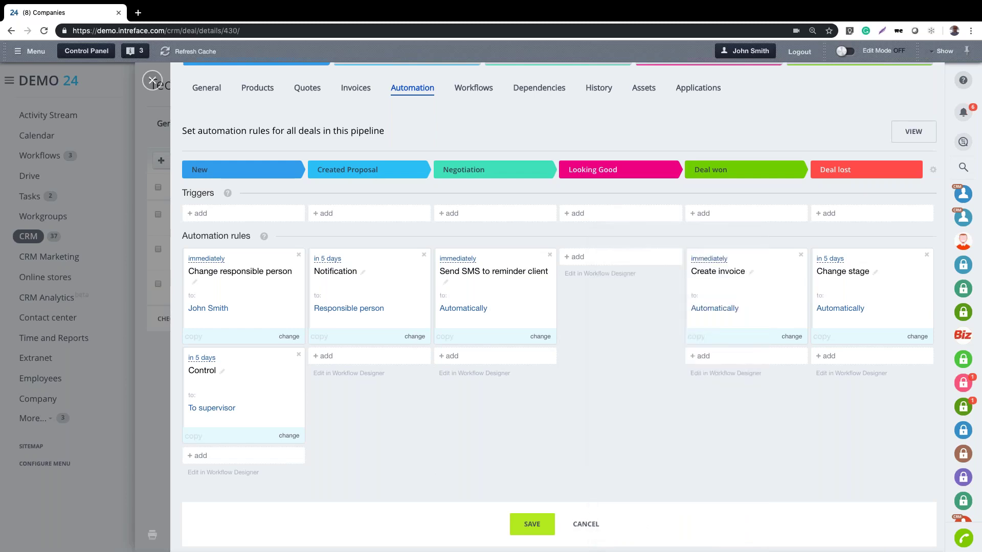
left_click(584, 523)
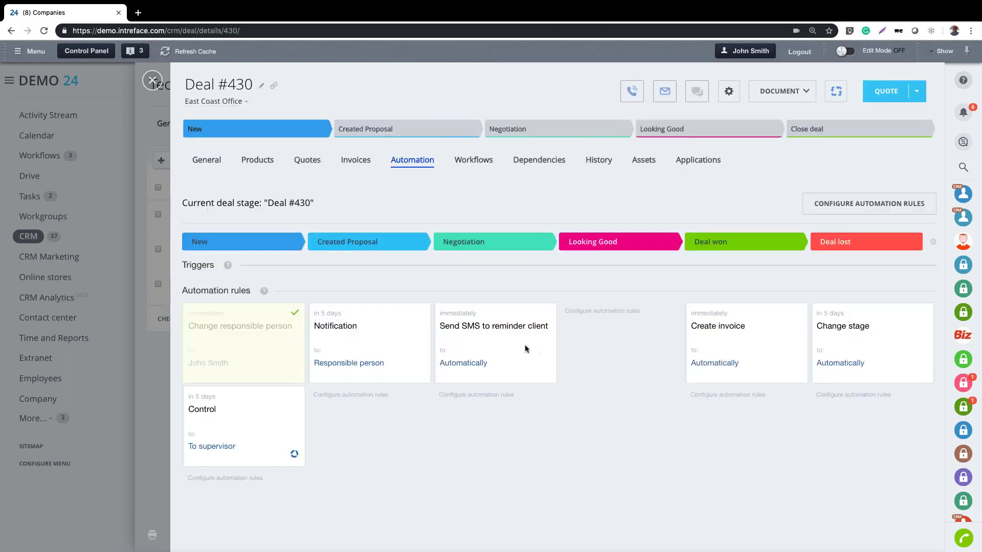
Step: Return to Deal #430's general information and generate a quote from it, allowing the missing Manager Name field to be created in Quote
left_click(207, 160)
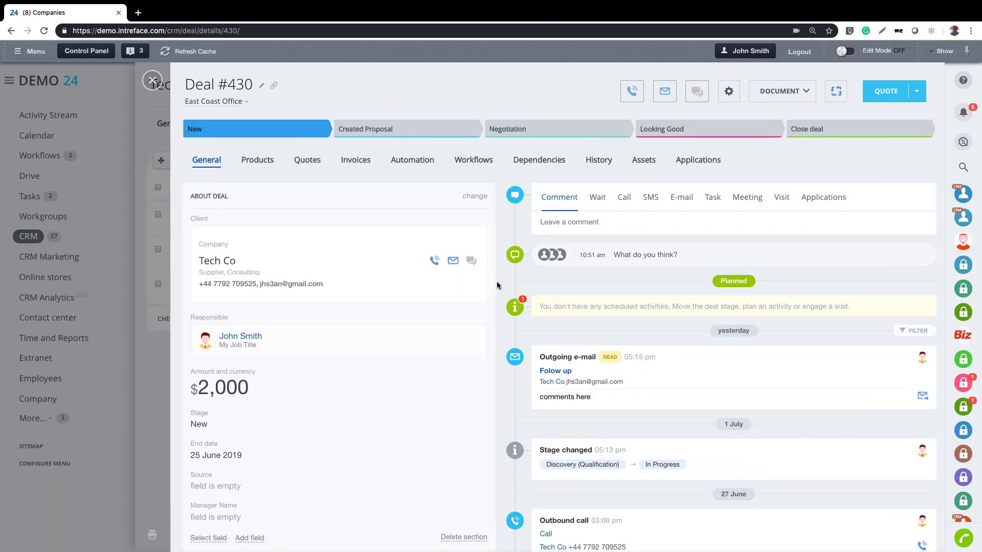
left_click(889, 90)
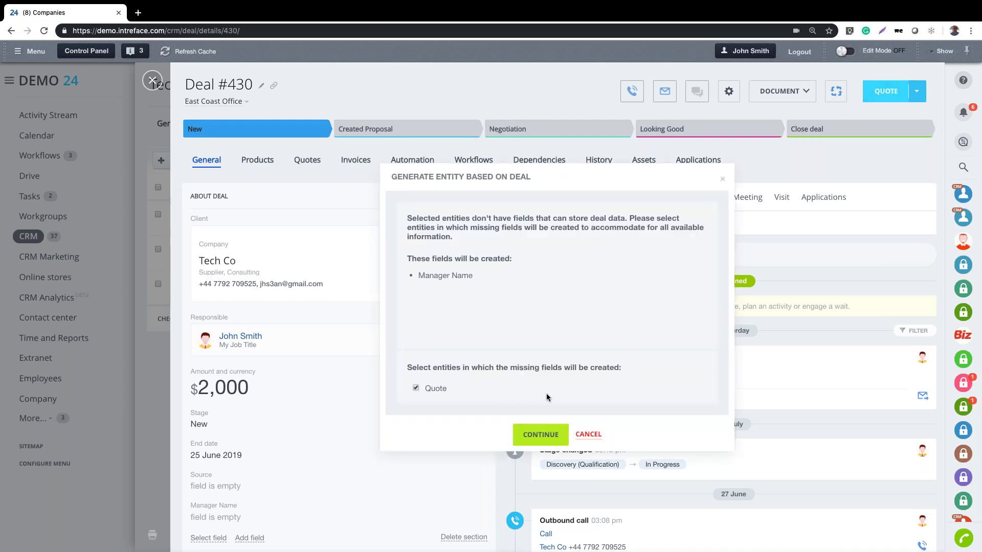
left_click(537, 434)
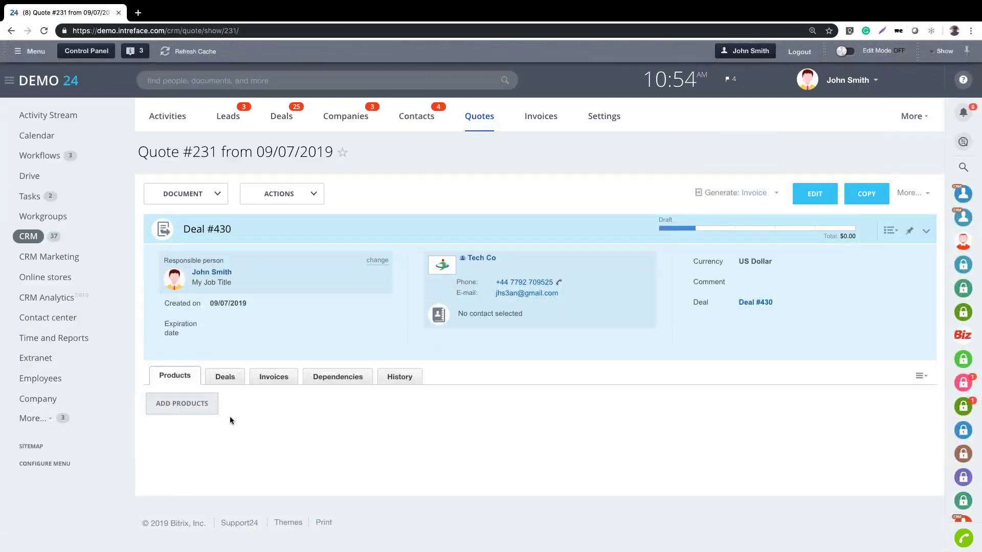
Step: Open the quotes board and view the Projext XYZ quote from the Being reviewed by client stage
left_click(480, 119)
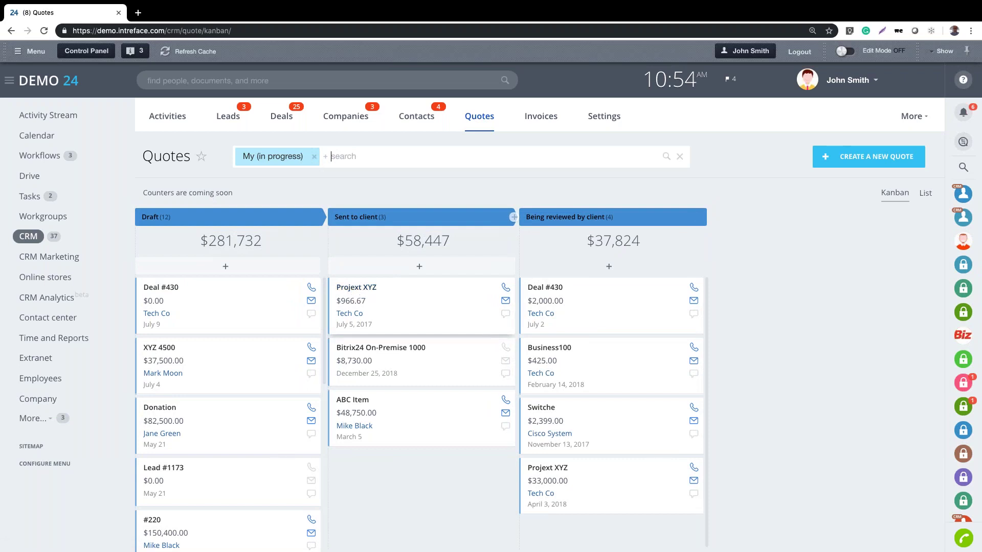
left_click(548, 468)
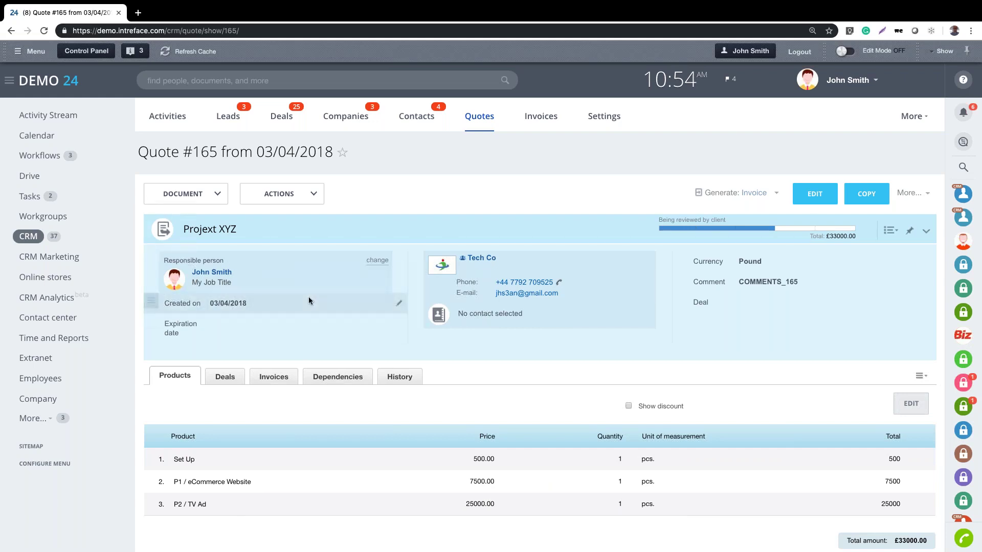
left_click_drag(150, 301, 309, 301)
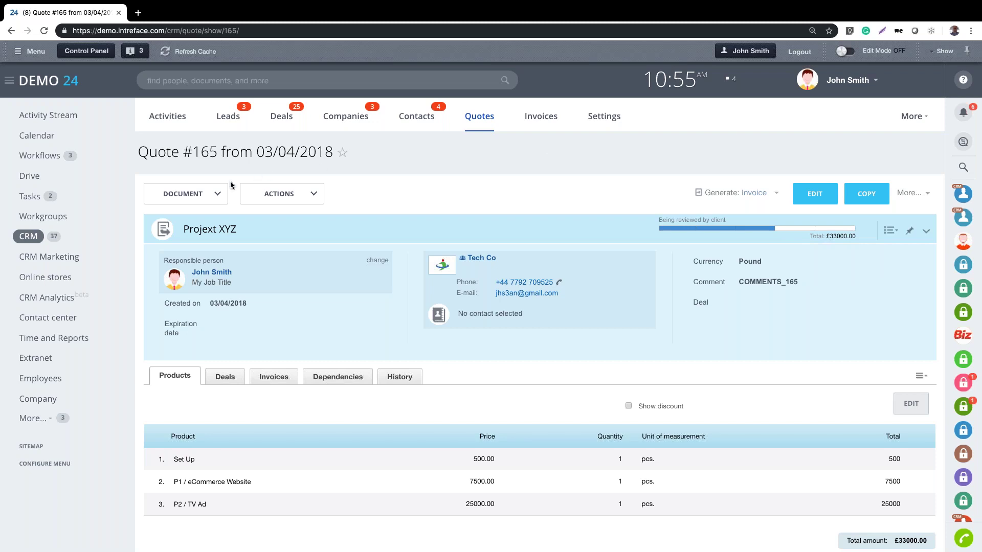
Step: Open the document template management from the quote and bring up the list of available template fields
left_click(218, 196)
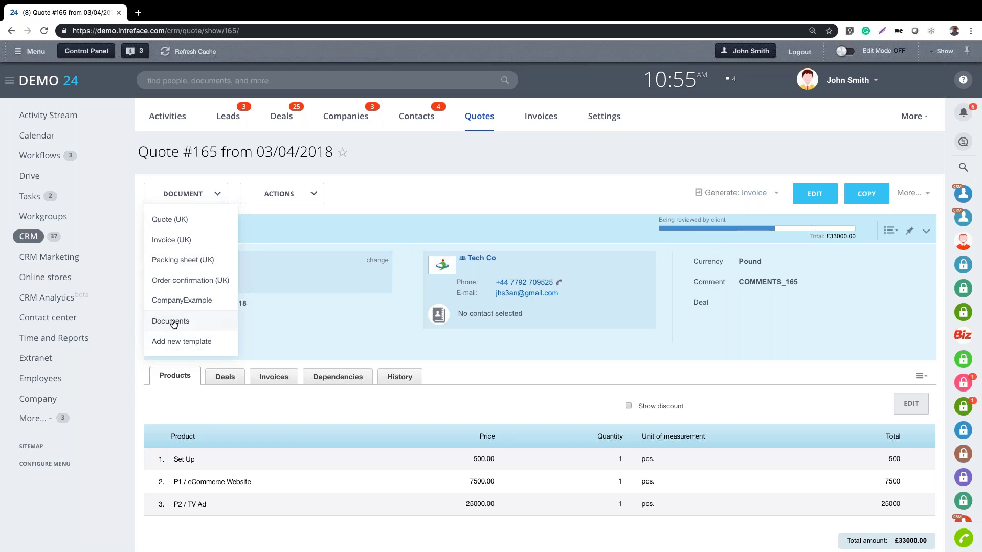
left_click(180, 342)
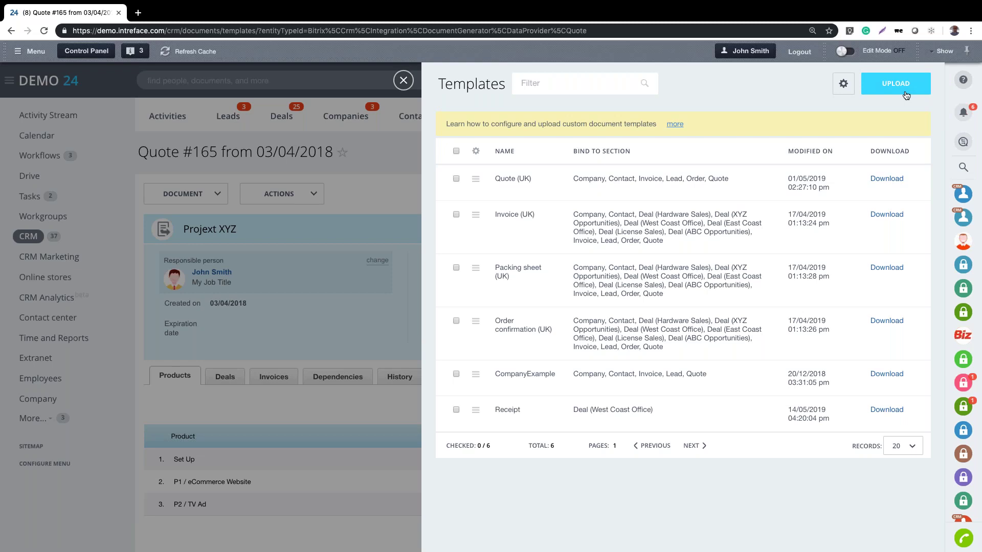
left_click(843, 84)
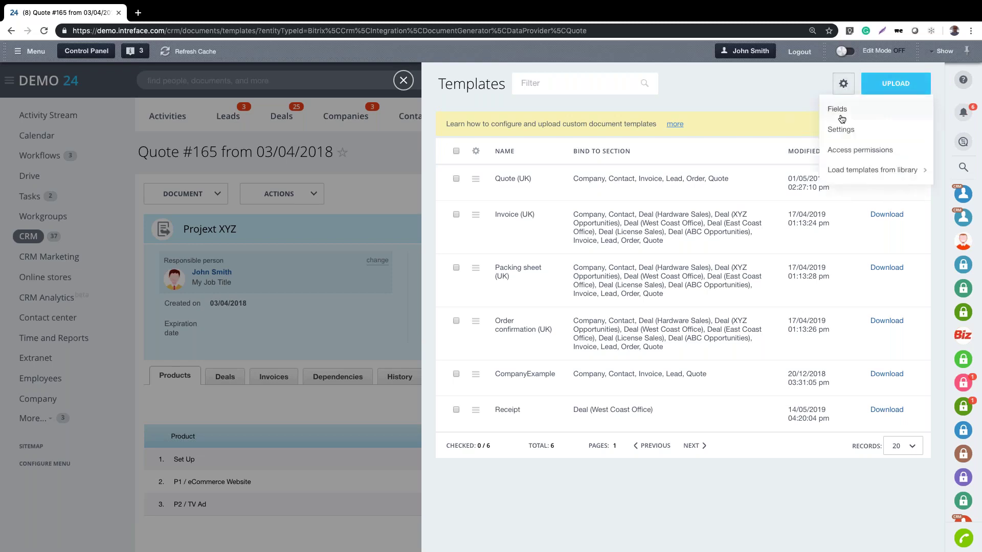
left_click(841, 110)
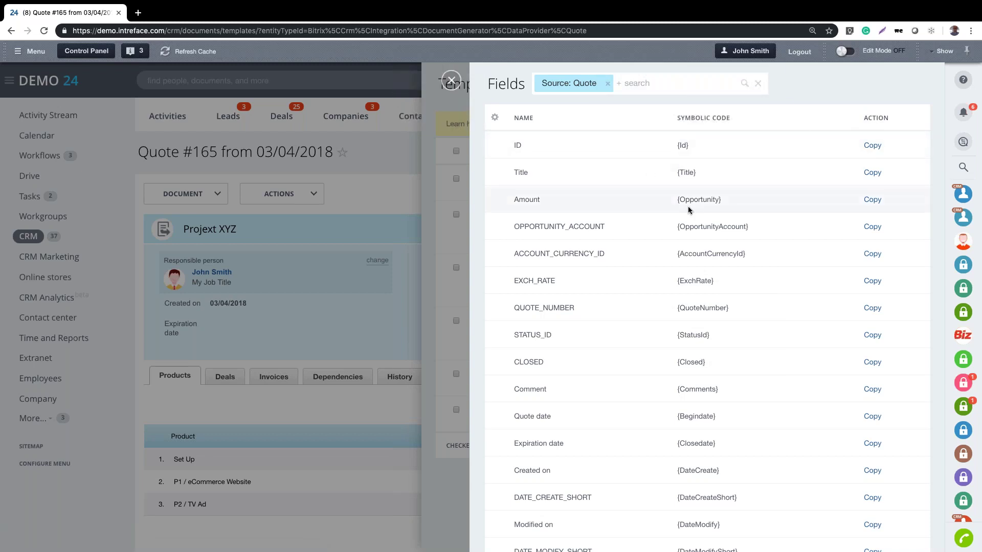
Step: Examine the quote fields and their symbolic codes for document templates, and return to the Projext XYZ quote
scroll(588, 283, "down", 1)
scroll(656, 266, "up", 1)
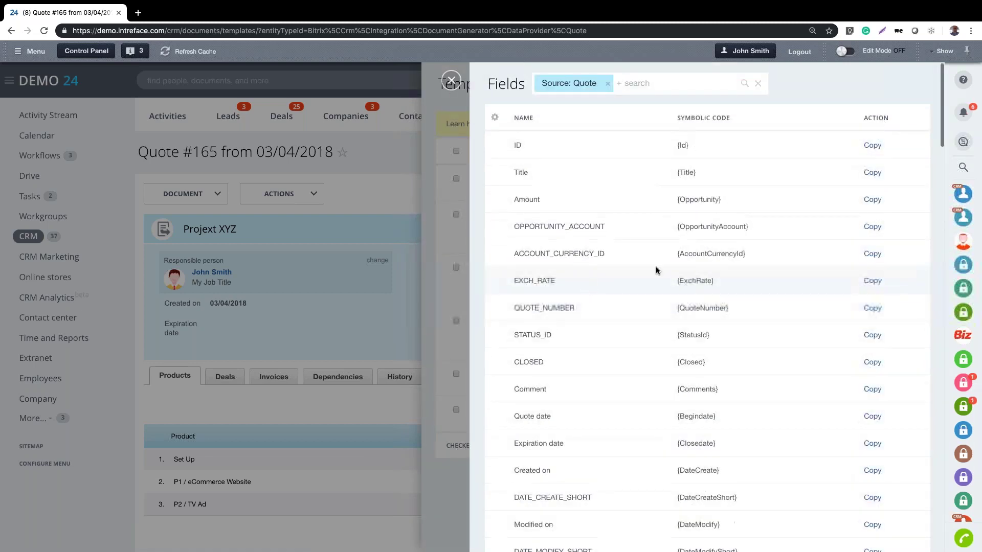
left_click(726, 307)
left_click(718, 335)
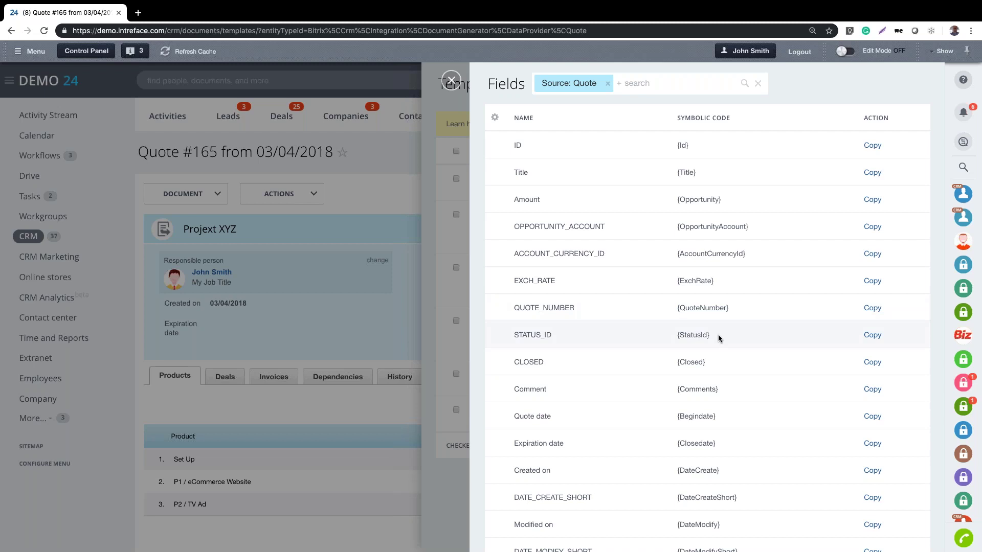
scroll(672, 393, "down", 2)
scroll(672, 395, "down", 5)
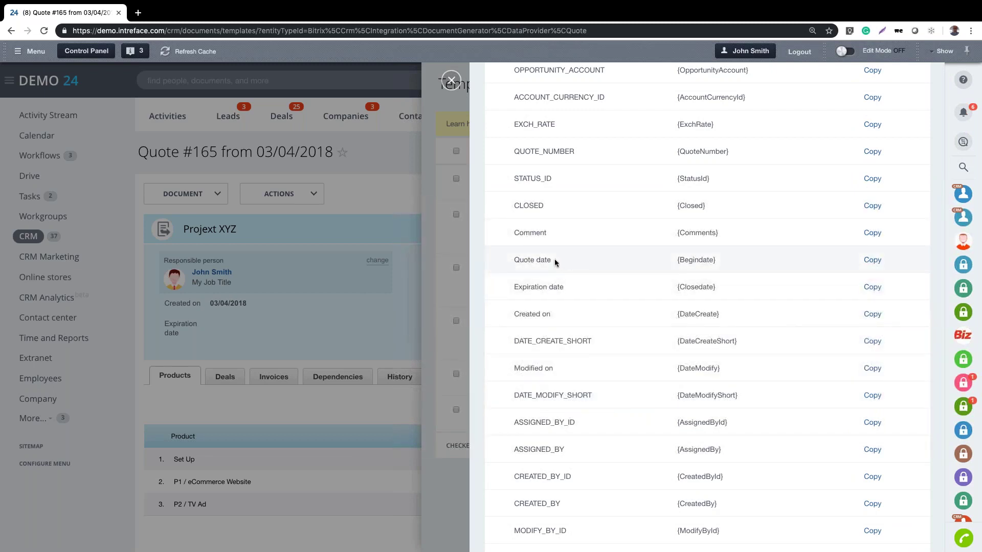
left_click_drag(723, 259, 650, 259)
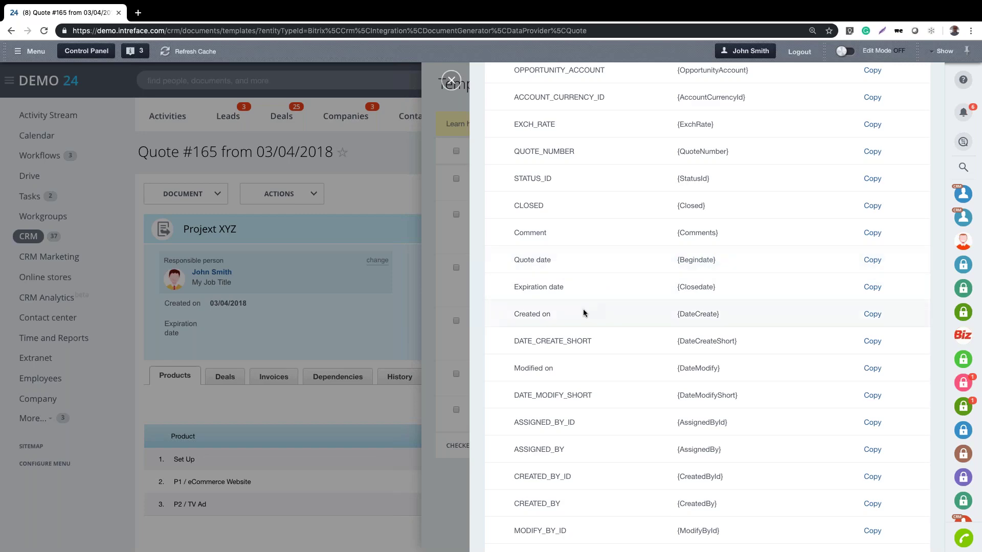
scroll(583, 309, "down", 6)
scroll(583, 309, "down", 20)
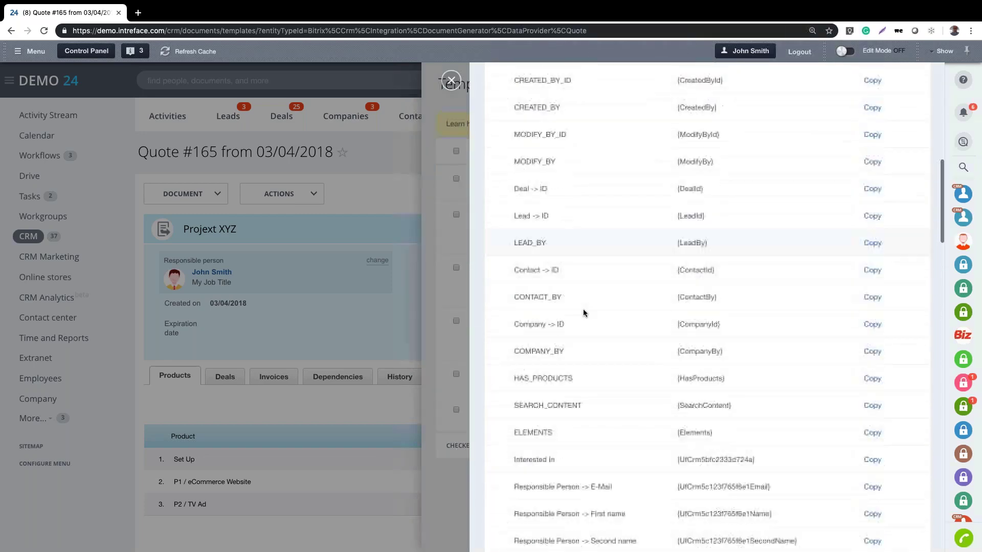
scroll(583, 309, "down", 20)
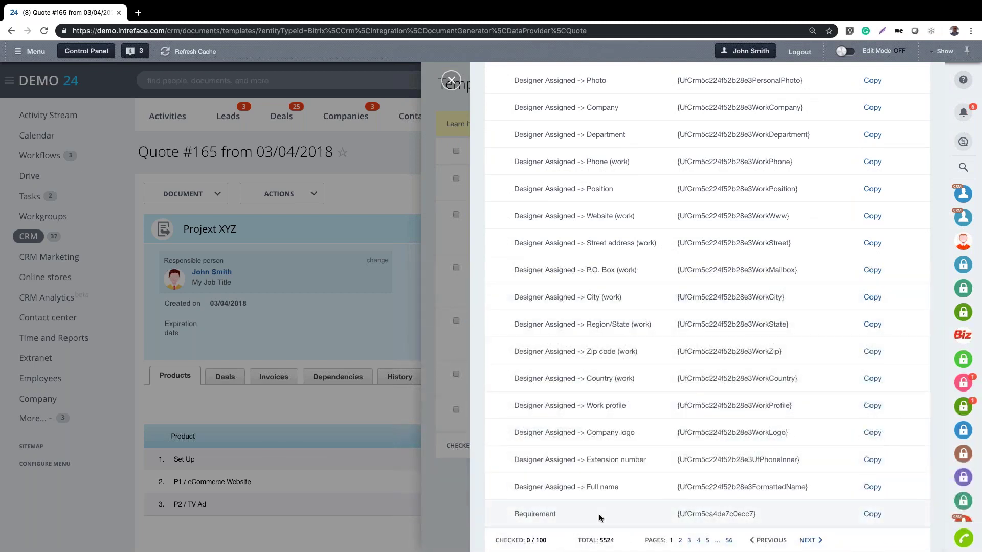
scroll(588, 240, "up", 15)
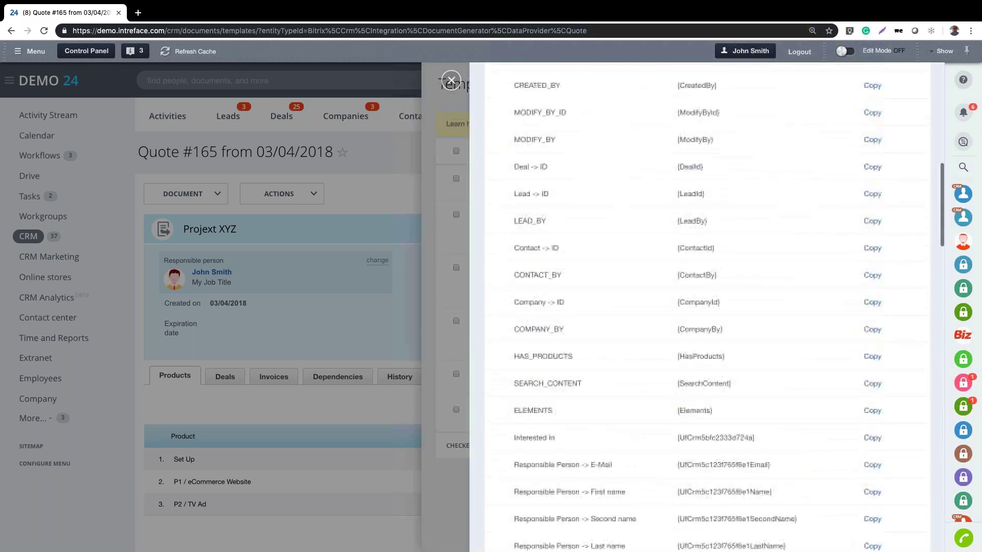
scroll(588, 240, "up", 5)
left_click(451, 80)
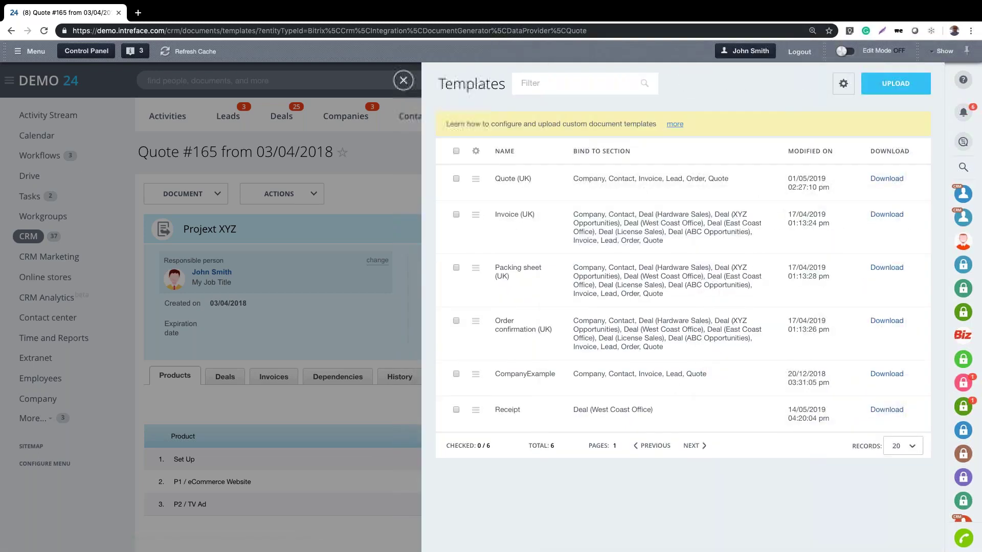
left_click(404, 82)
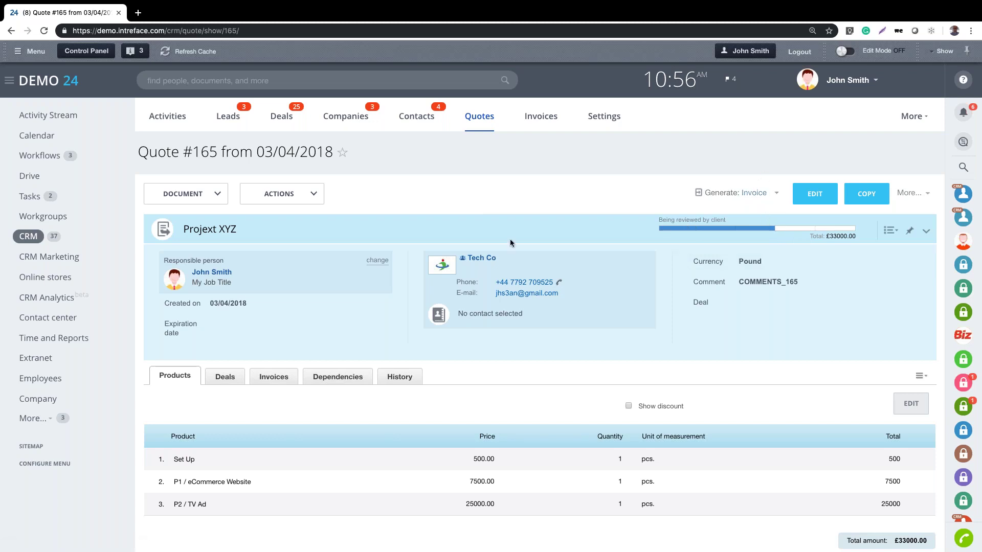
Step: Open the invoices board and move the XYZ 2000 invoice from Sent to customer to Paid
left_click(543, 119)
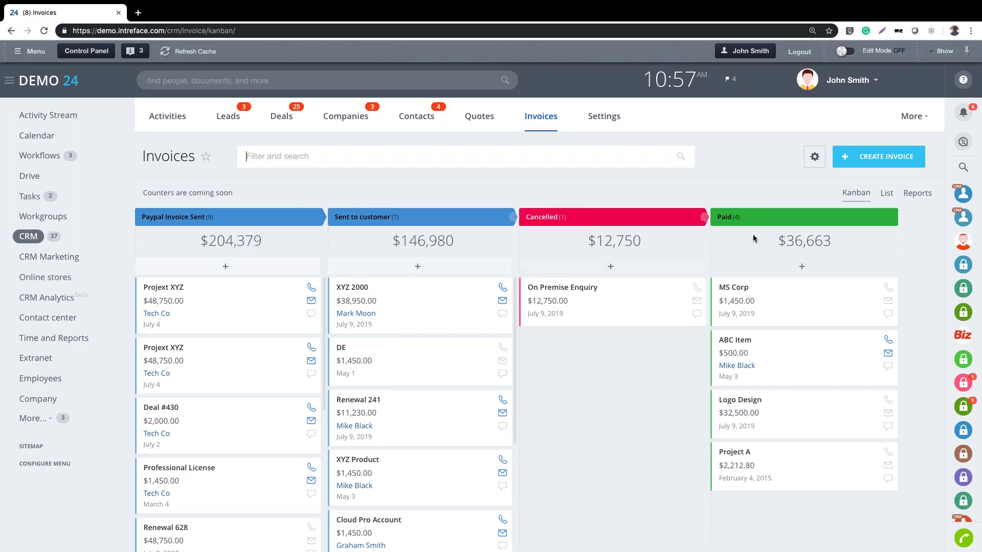
left_click_drag(550, 314, 542, 333)
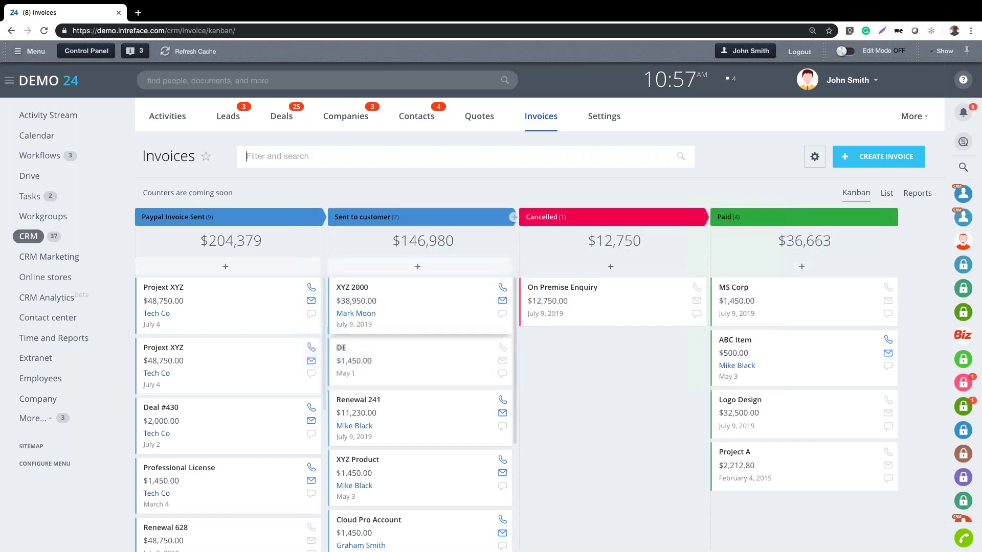
left_click_drag(361, 291, 770, 310)
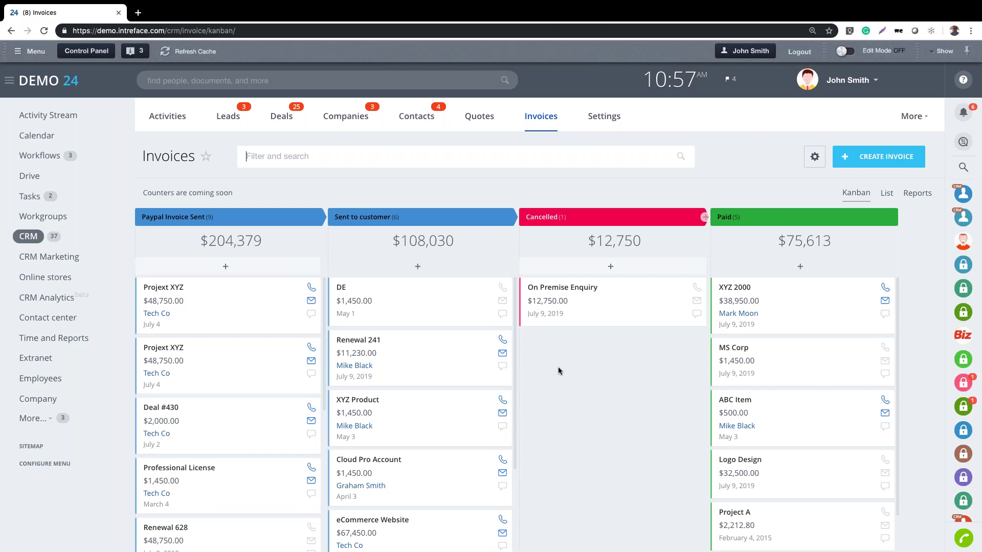
Step: Open the list of CRM deals
left_click(281, 117)
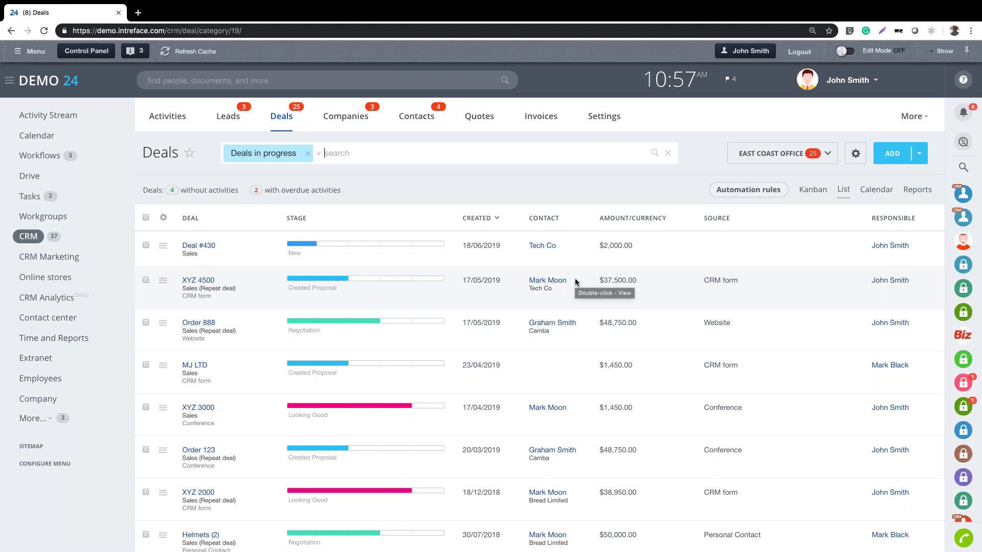
Step: Add the Probability, % column to the deals list
left_click(163, 218)
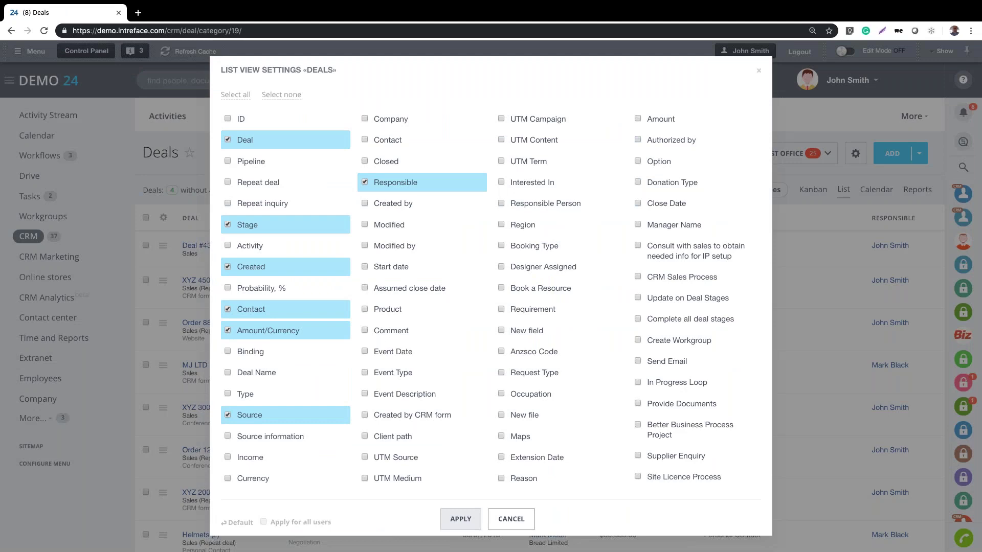
left_click(259, 288)
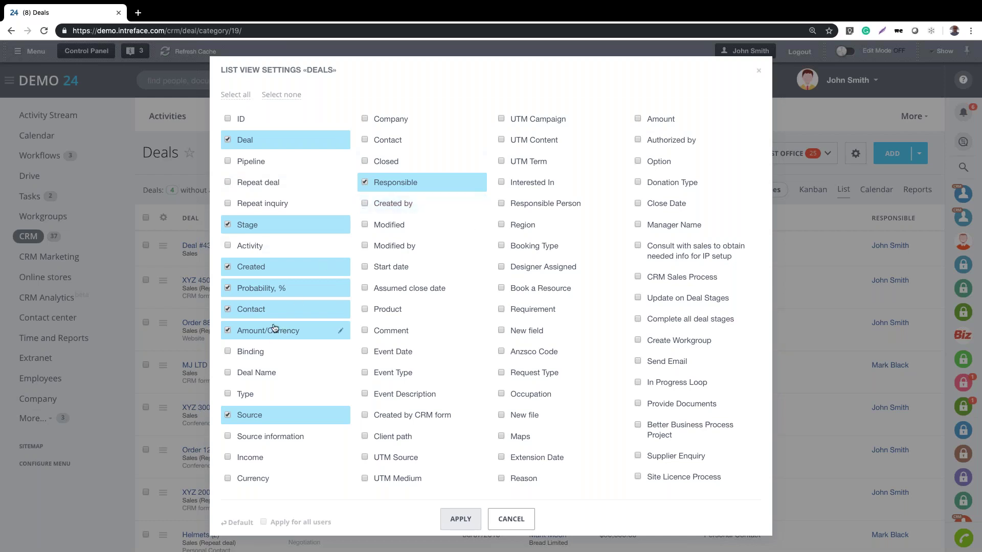
left_click(462, 519)
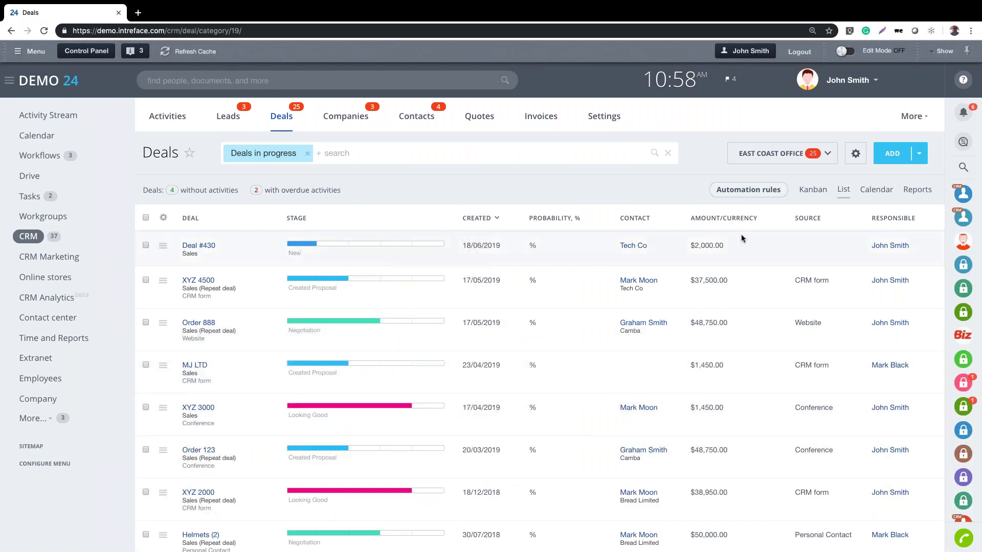
Step: Move the Probability, % column in front of the Created column and widen the Deal column
left_click_drag(559, 218, 477, 215)
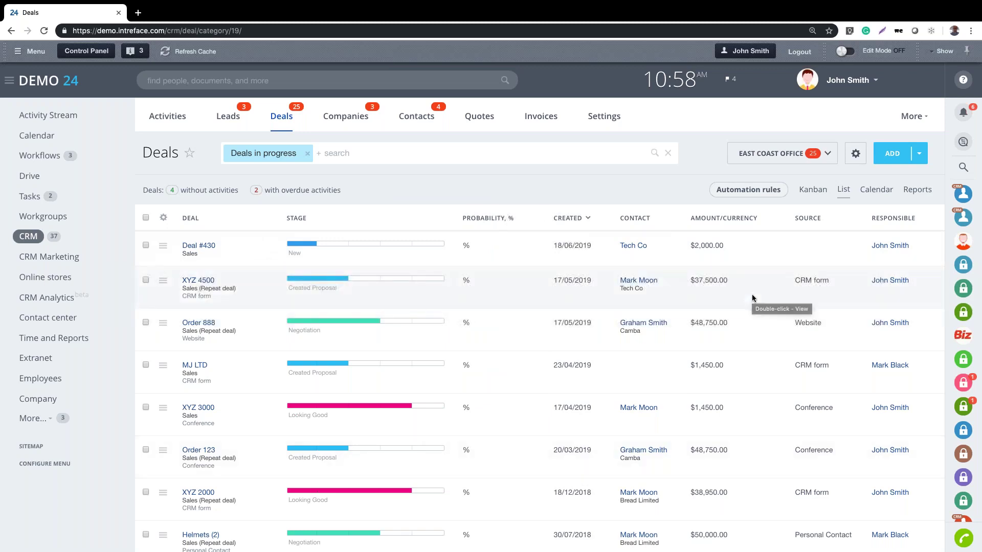
left_click_drag(277, 215, 363, 218)
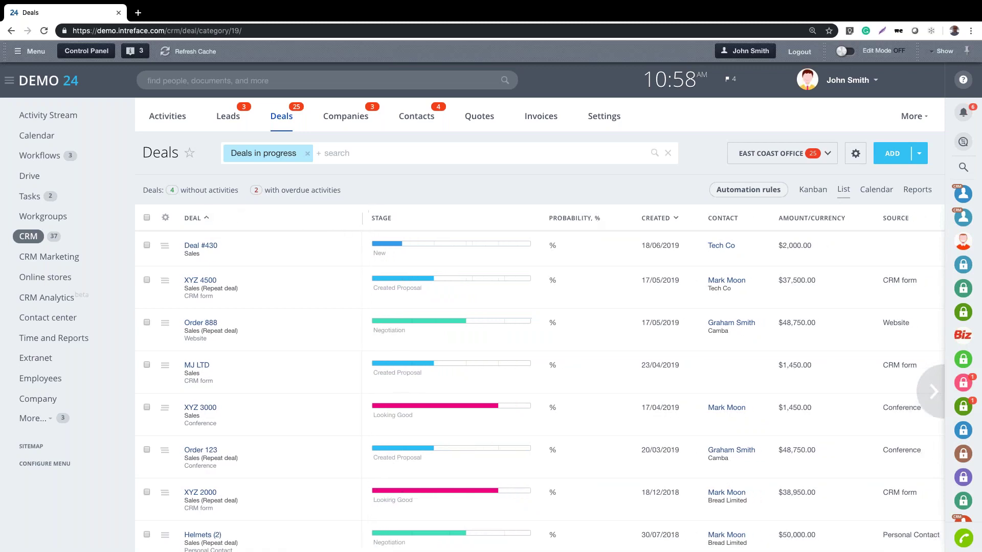
left_click_drag(362, 219, 354, 220)
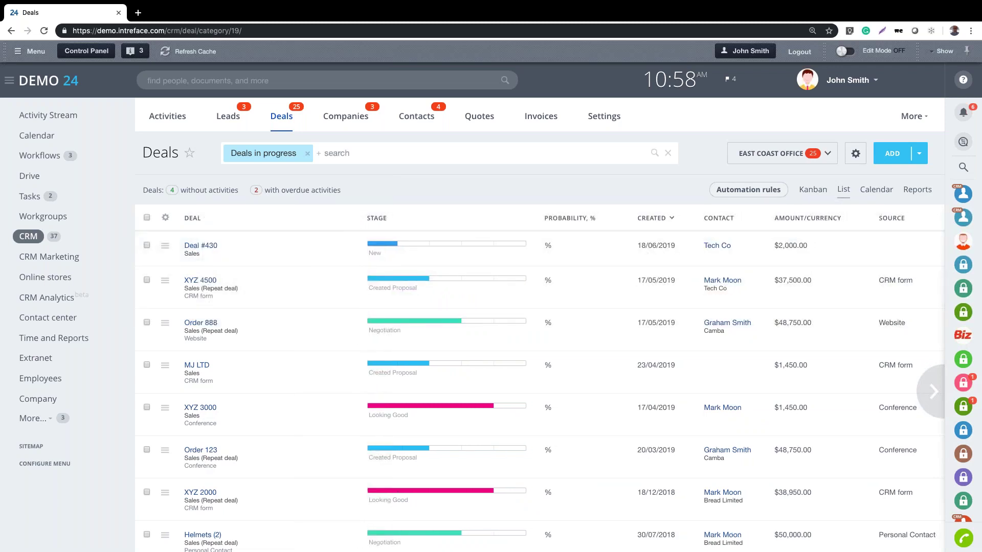
Step: Set the Responsible person in the Deals in progress filter to the logged-in employee
left_click(324, 153)
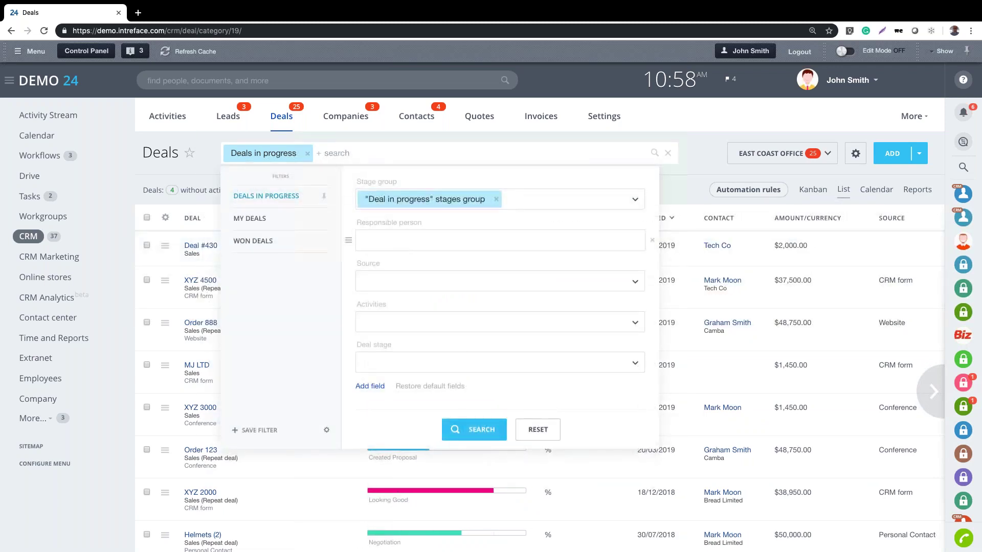
left_click(405, 241)
left_click(506, 298)
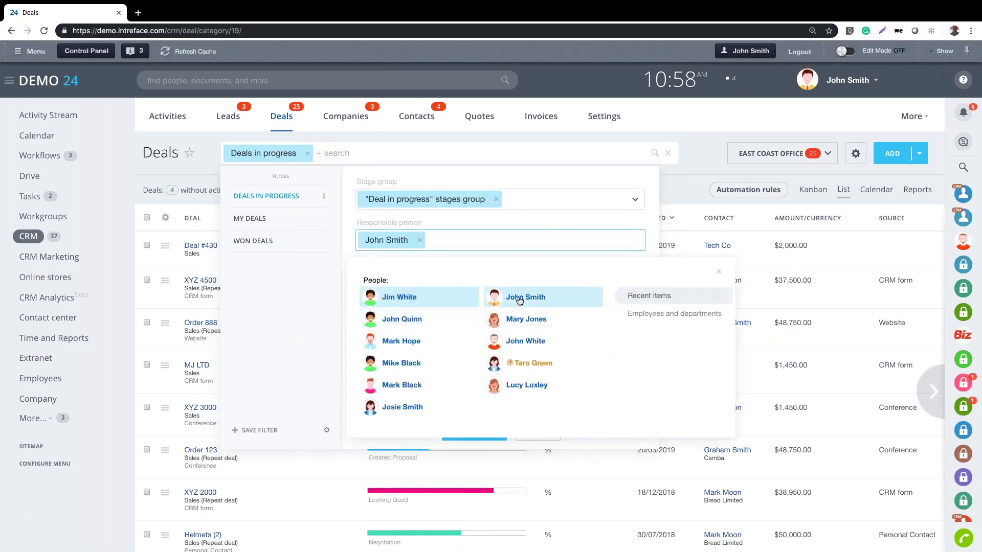
left_click(293, 311)
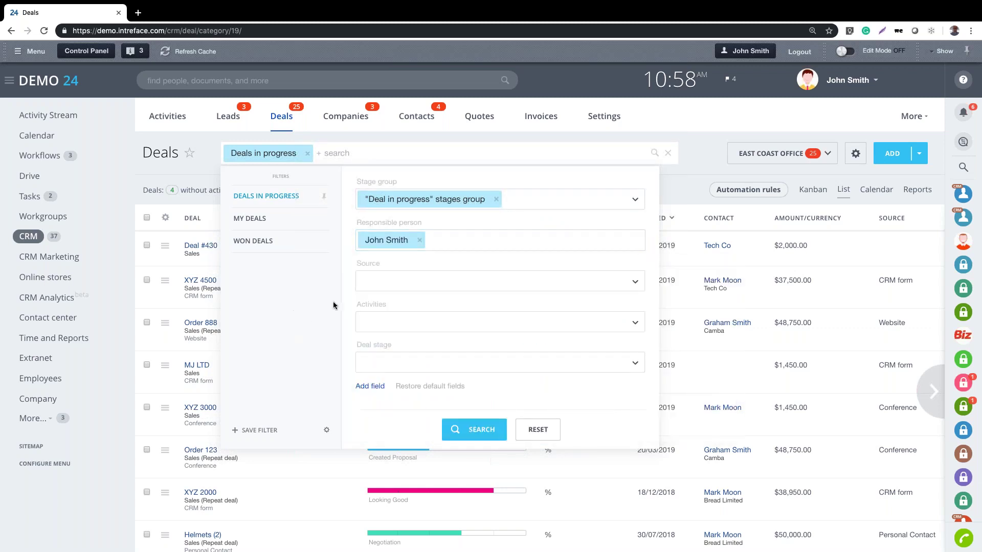
left_click(405, 284)
scroll(405, 342, "down", 3)
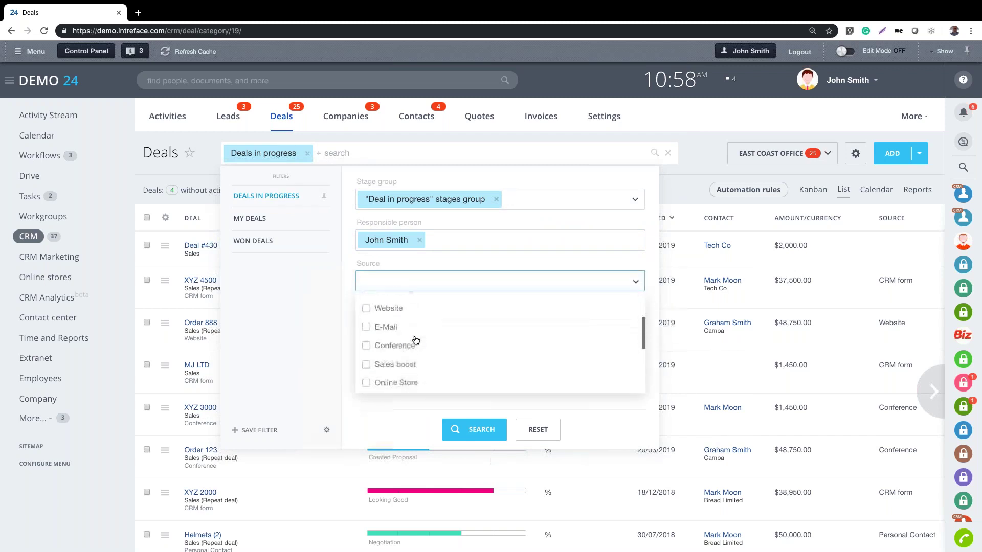
left_click(305, 326)
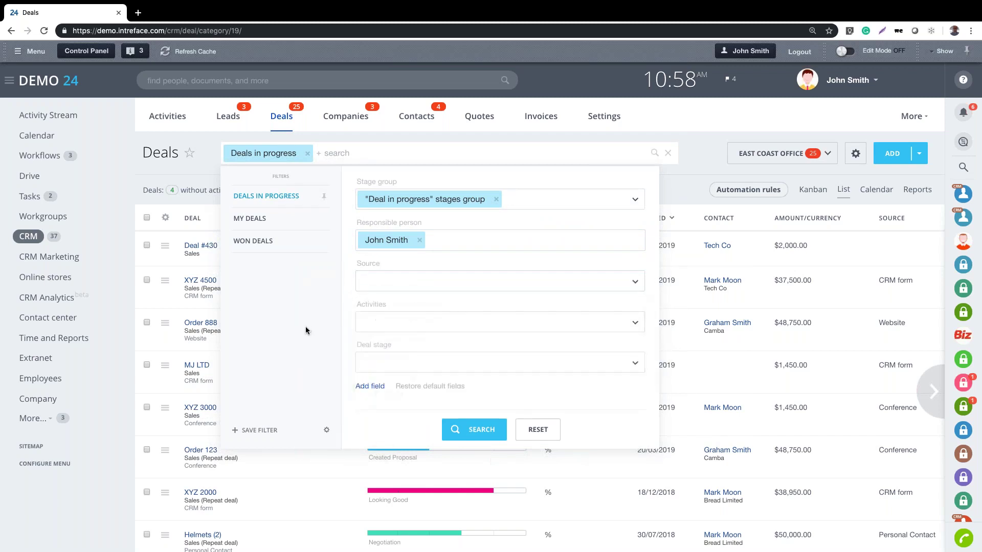
Step: Limit the filter to the deal stages Looking Good and Negotiation and run the search
left_click(413, 365)
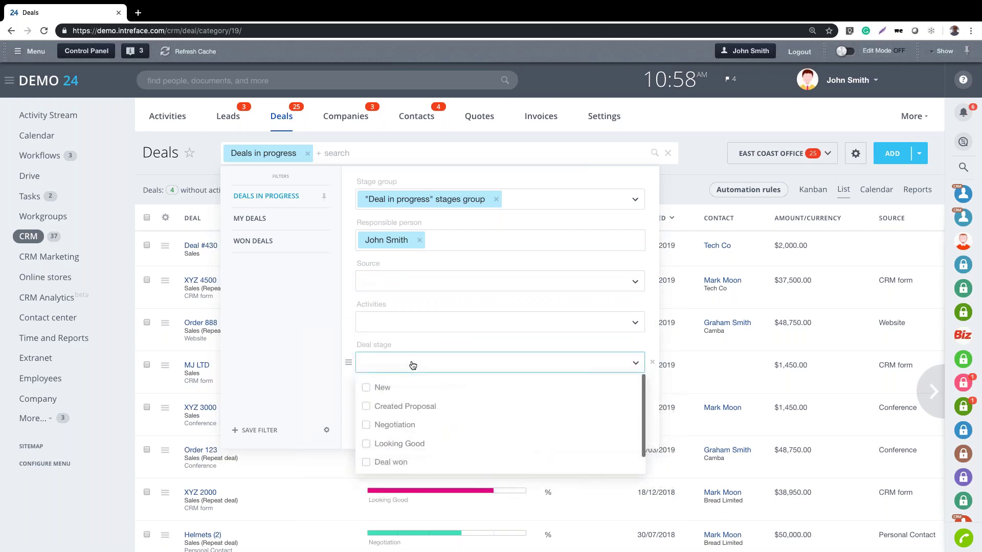
left_click(419, 444)
left_click(417, 427)
left_click(313, 349)
left_click(475, 429)
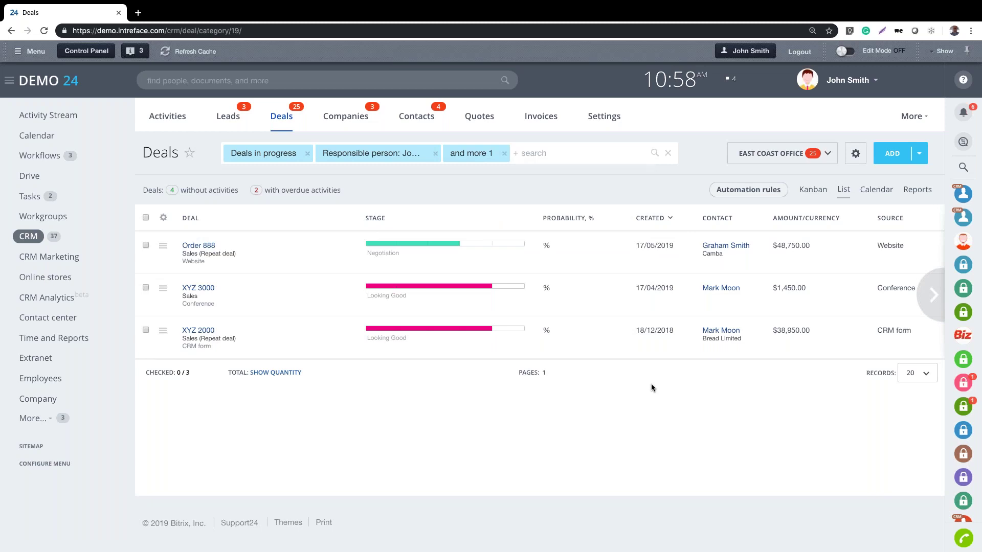
Step: View the import and export options for the filtered deals
left_click(855, 153)
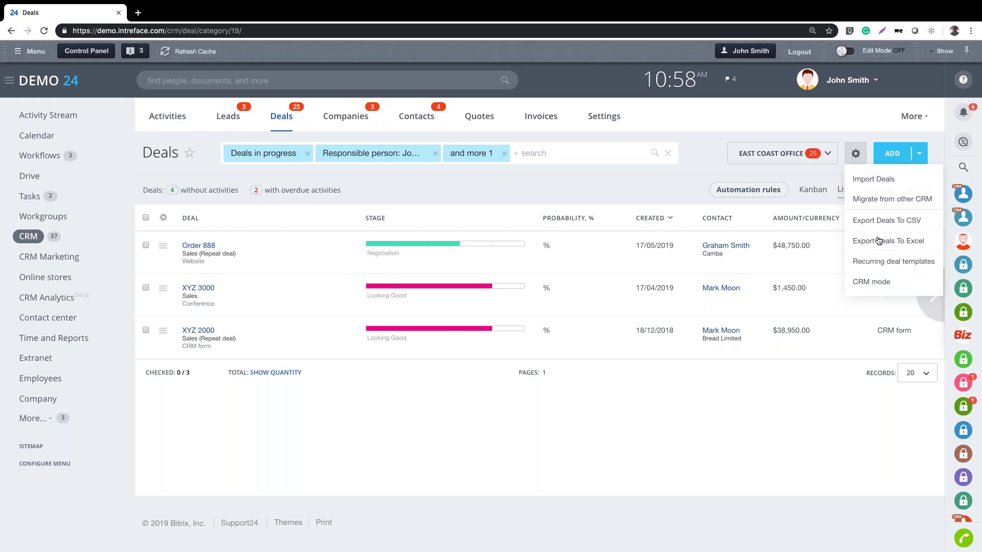
left_click(610, 449)
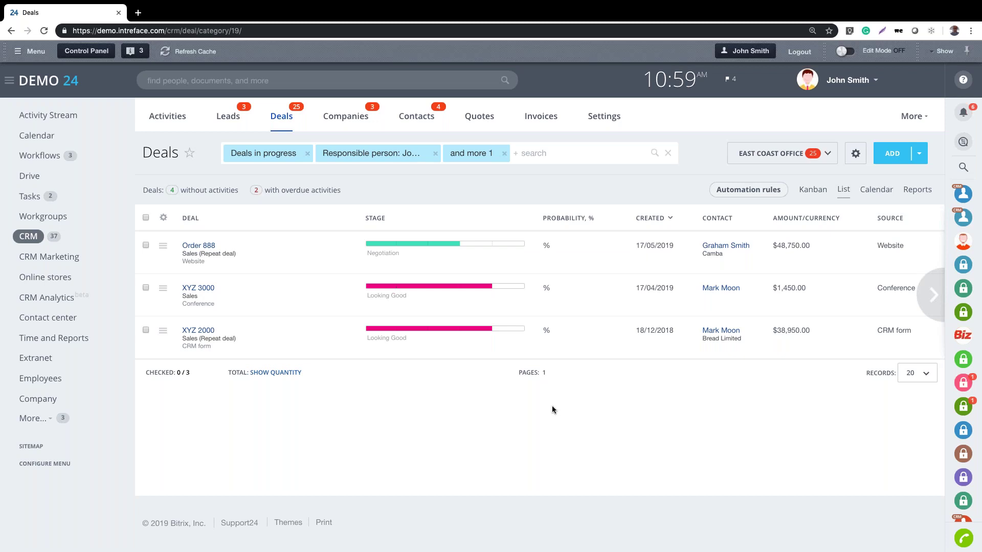
Step: Open the deal reports and view the chart types available for a new deal report
left_click(923, 197)
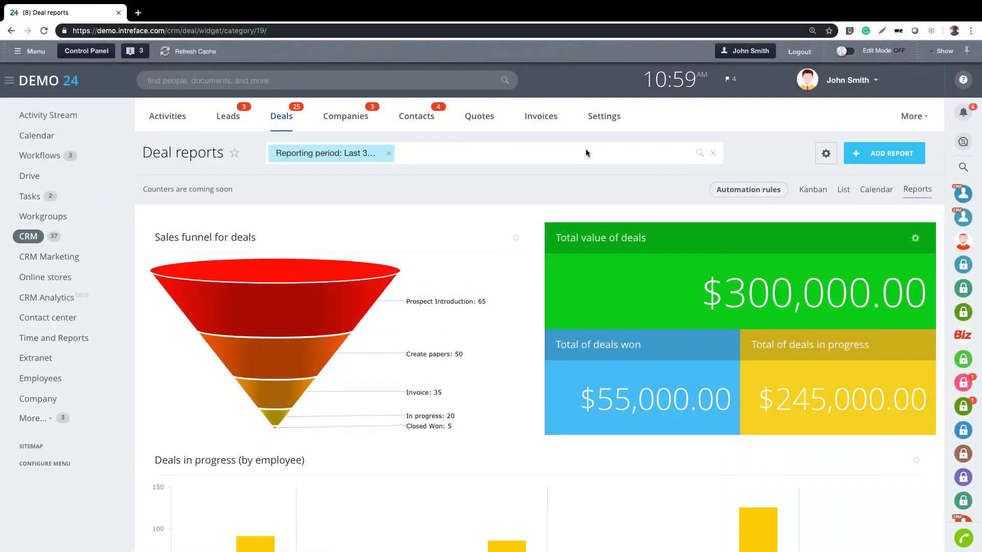
left_click(897, 159)
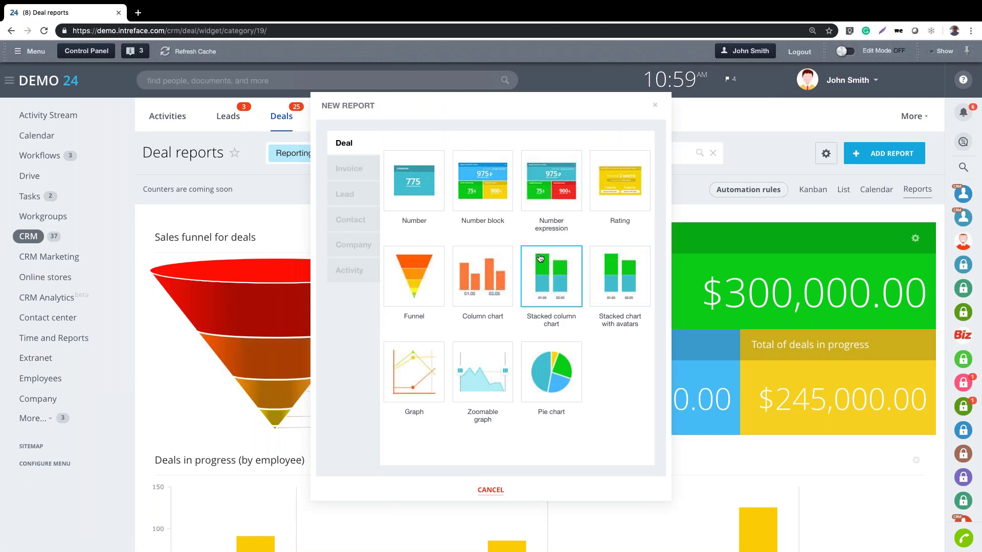
left_click(655, 107)
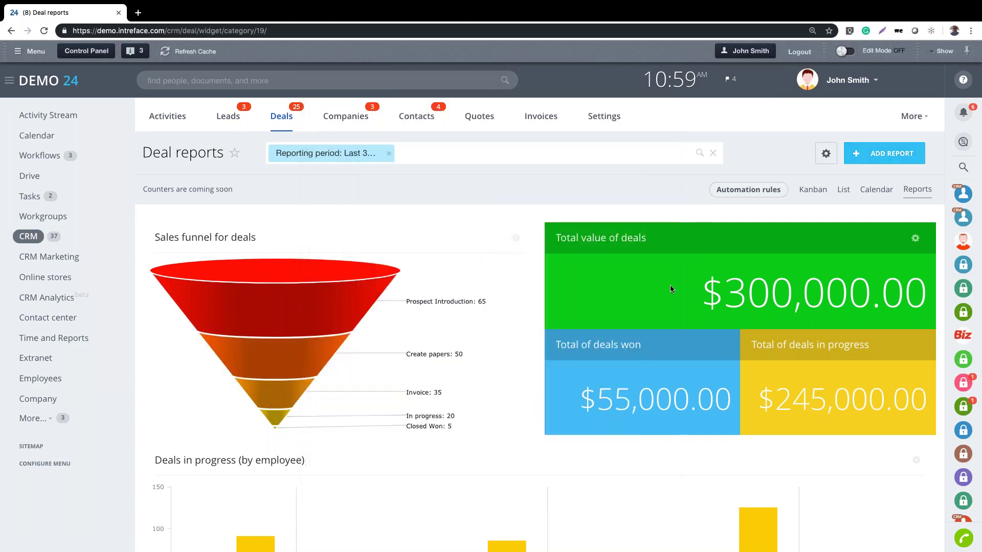
Step: Try to reposition the Total value of deals widget on the deal reports dashboard
mouse_move(699, 240)
left_mouse_down()
mouse_move(557, 247)
mouse_move(666, 259)
mouse_move(701, 238)
left_mouse_up()
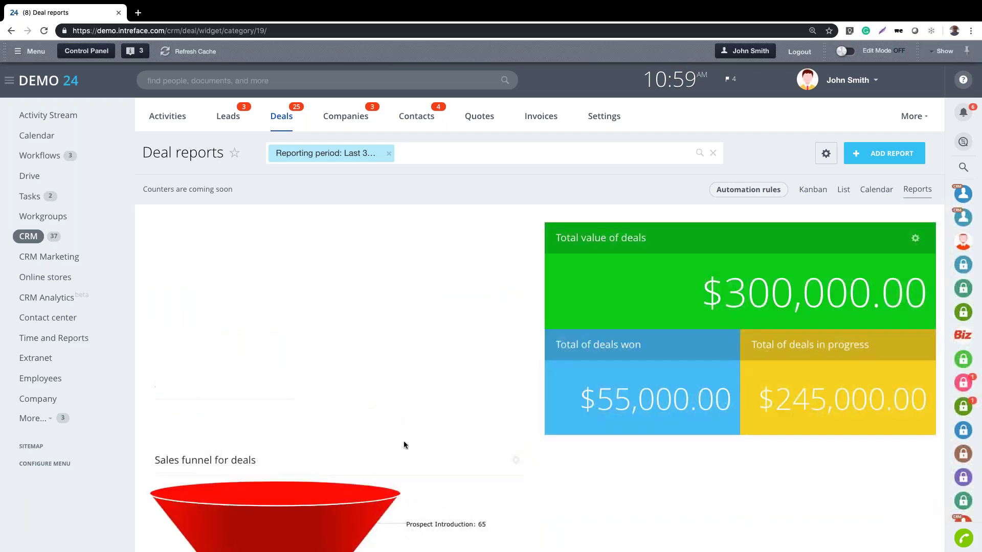
left_click_drag(433, 424, 445, 348)
Step: Examine the parameters of the Total value of deals widget and the other reports on the dashboard
left_click(916, 239)
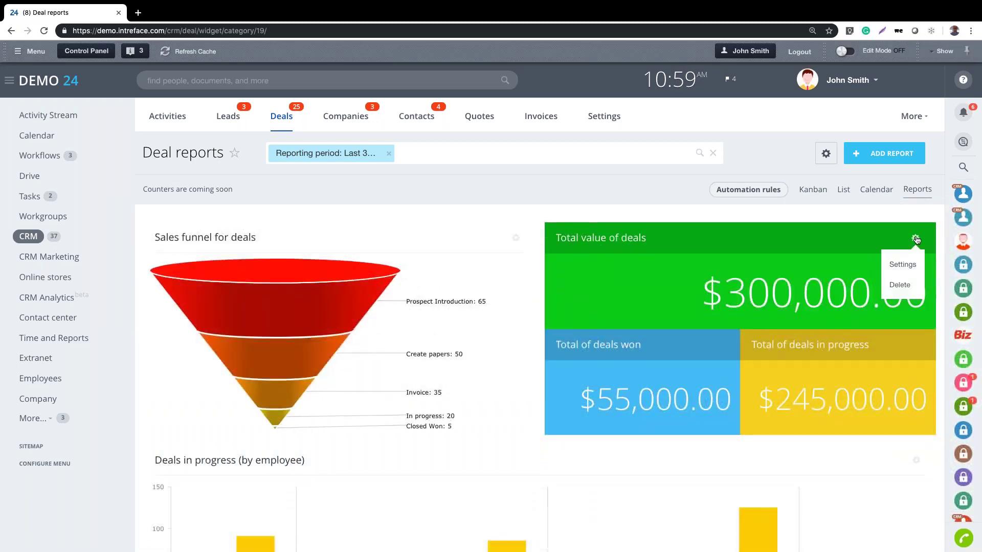
left_click(902, 265)
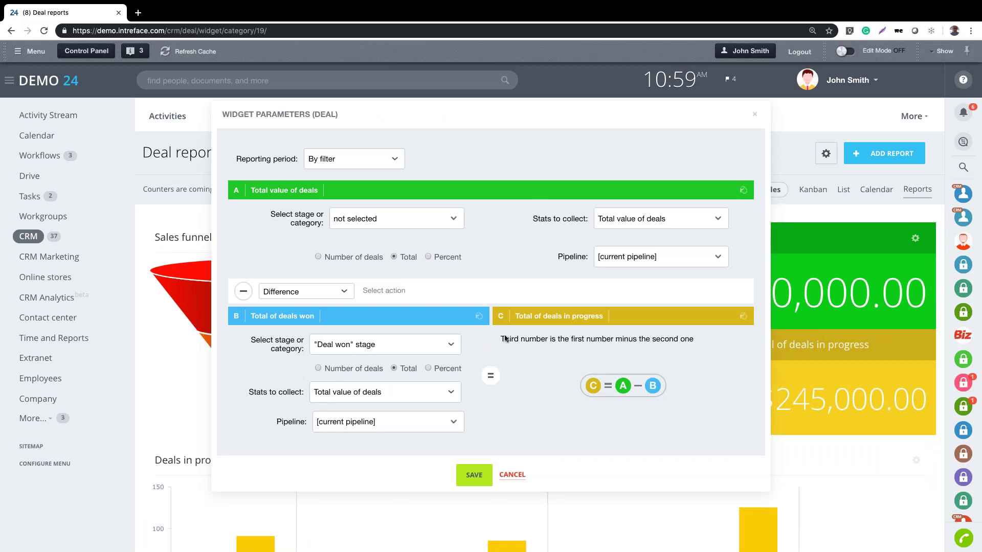
left_click(512, 476)
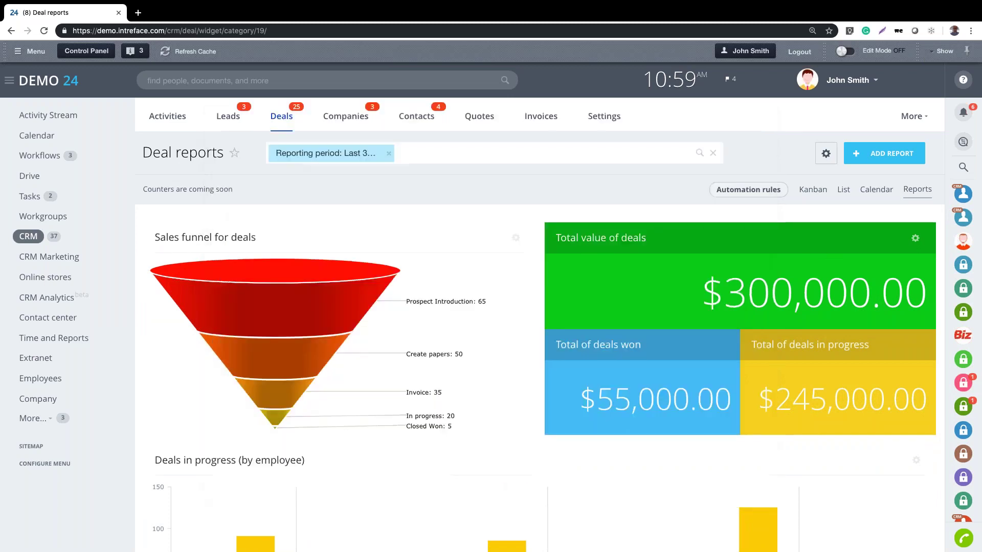
scroll(556, 418, "down", 9)
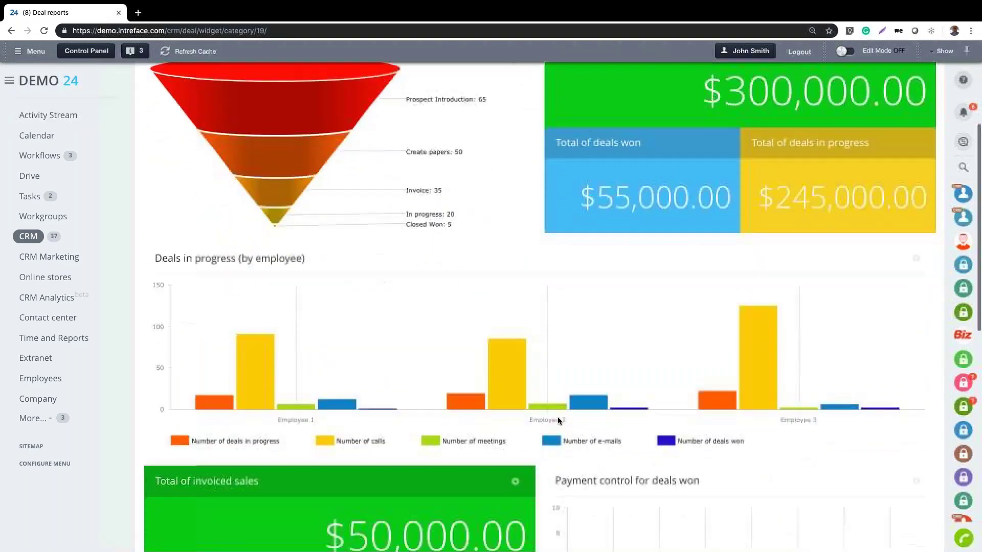
scroll(557, 419, "up", 10)
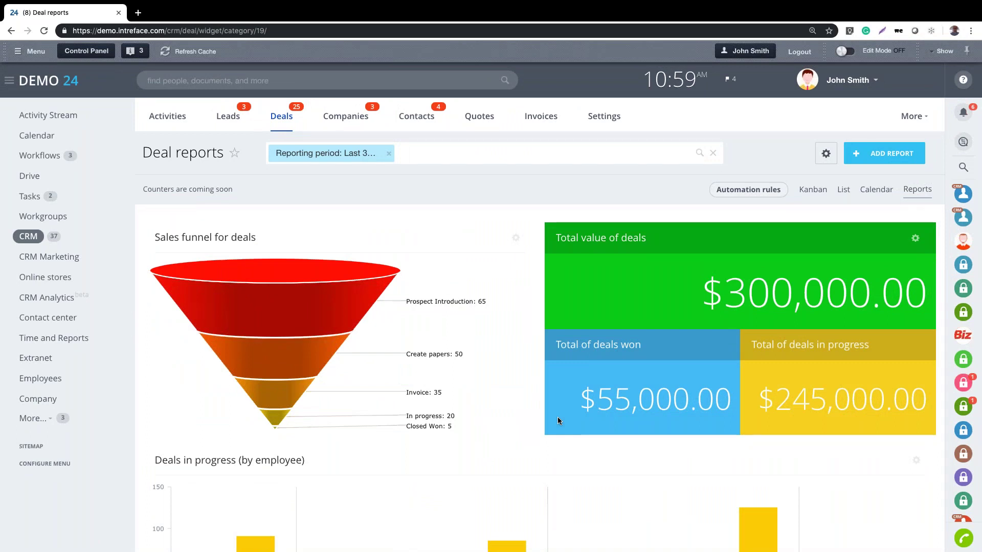
Step: Open the CRM start page and expand the first manager's counters to examine them by leads, contacts, companies and deals
left_click(912, 116)
left_click(871, 163)
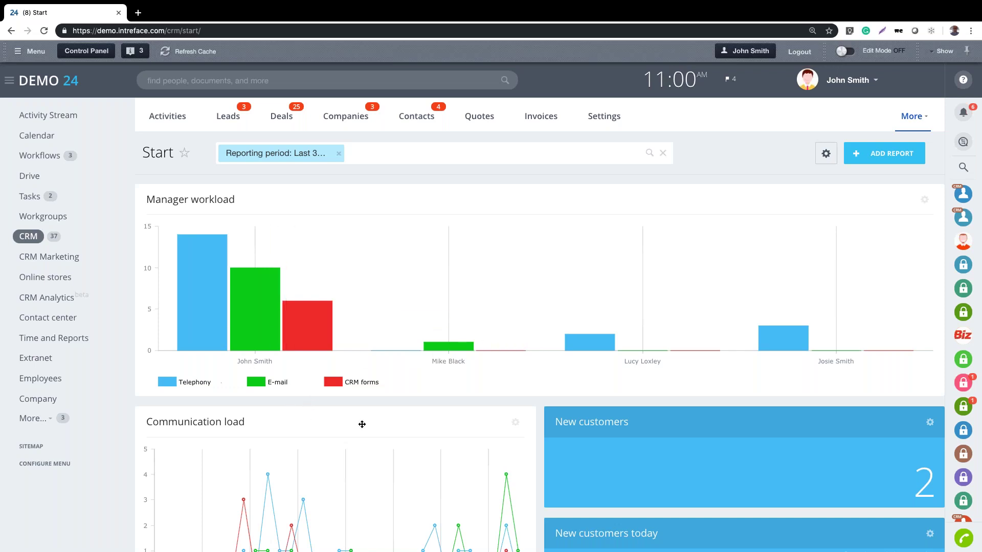
scroll(496, 437, "down", 5)
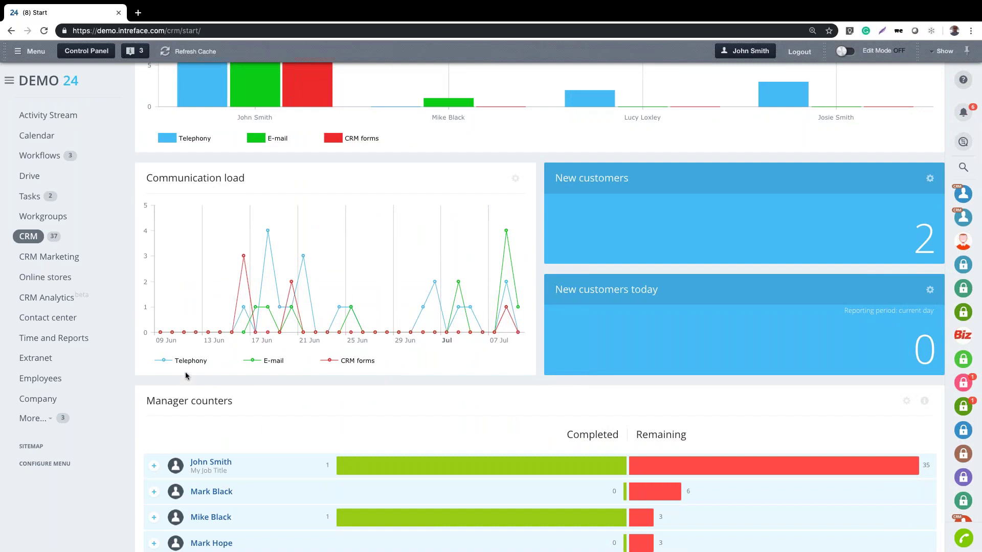
scroll(532, 376, "down", 3)
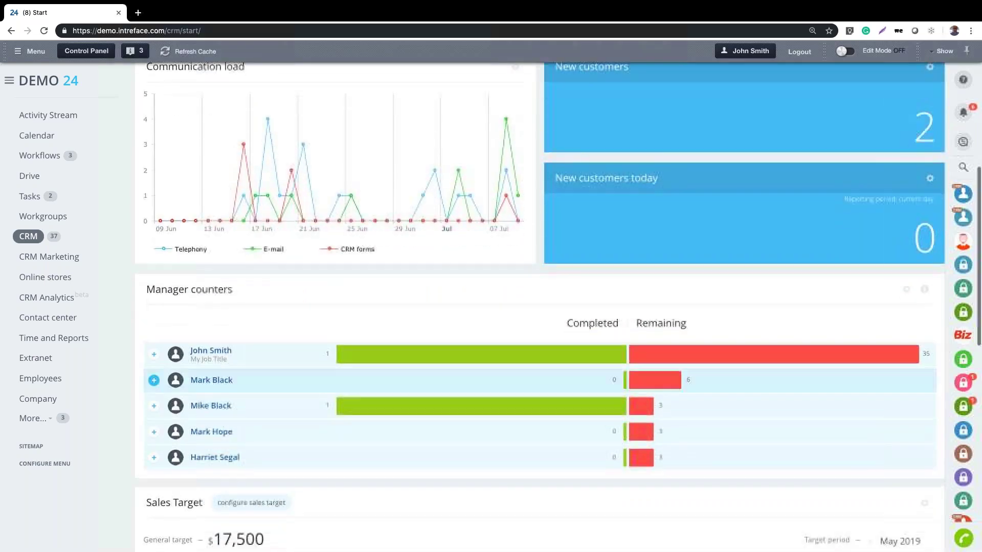
left_click(153, 327)
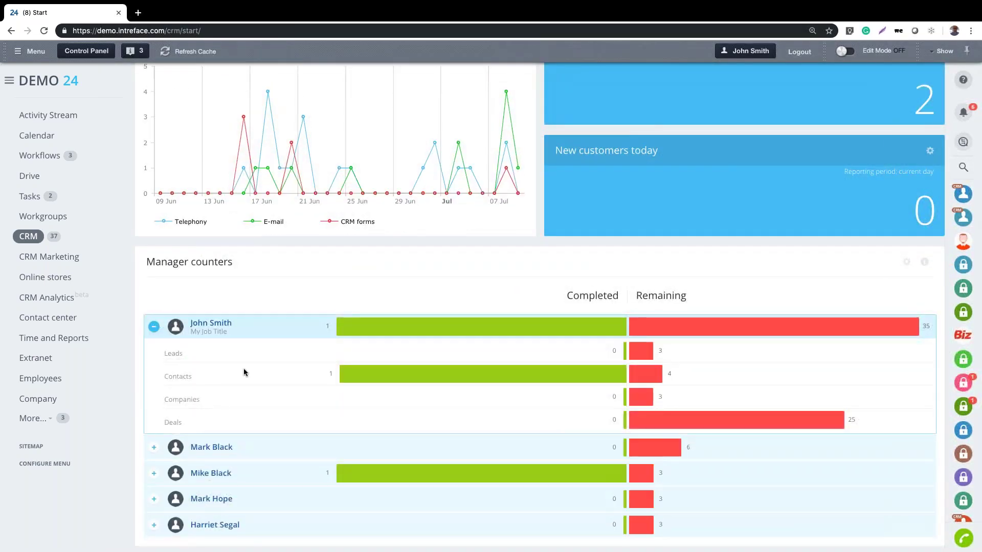
scroll(244, 369, "down", 1)
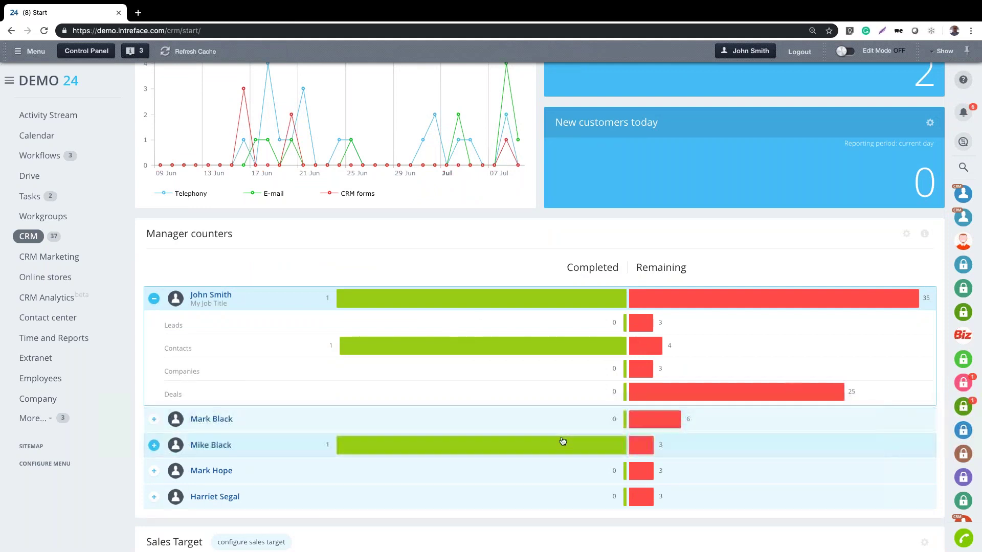
Step: Expand the first employee's entry in the Sales Target report to examine the progress details
scroll(562, 440, "down", 6)
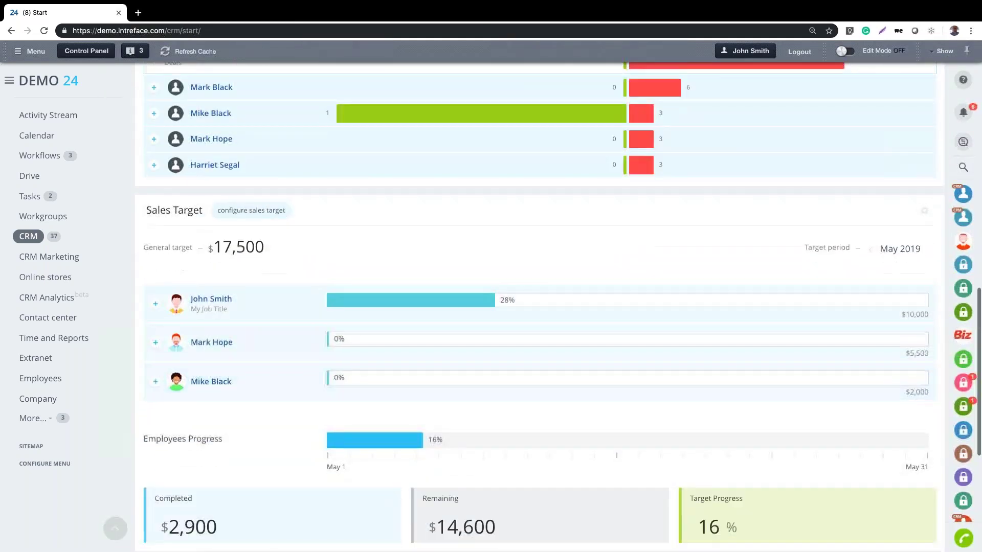
scroll(563, 441, "down", 1)
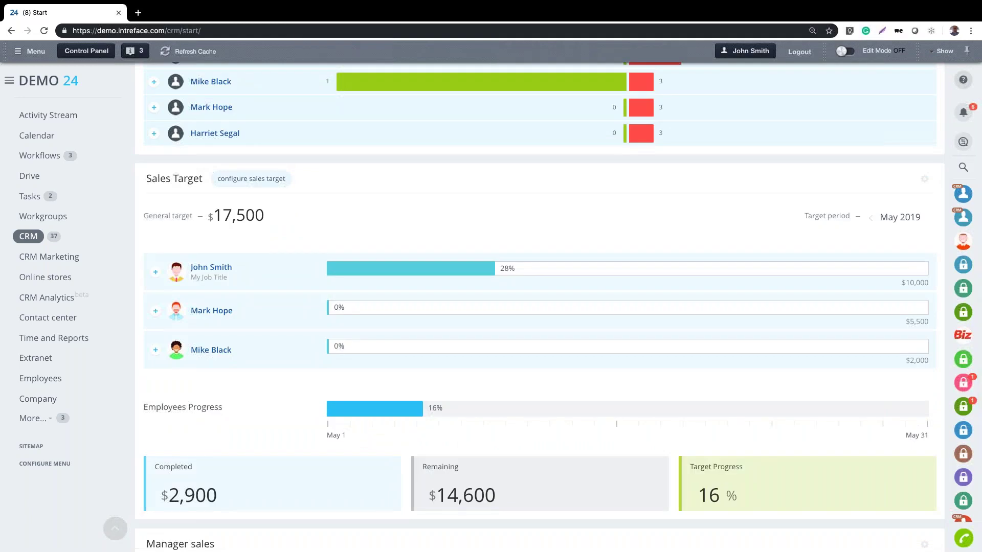
left_click(155, 272)
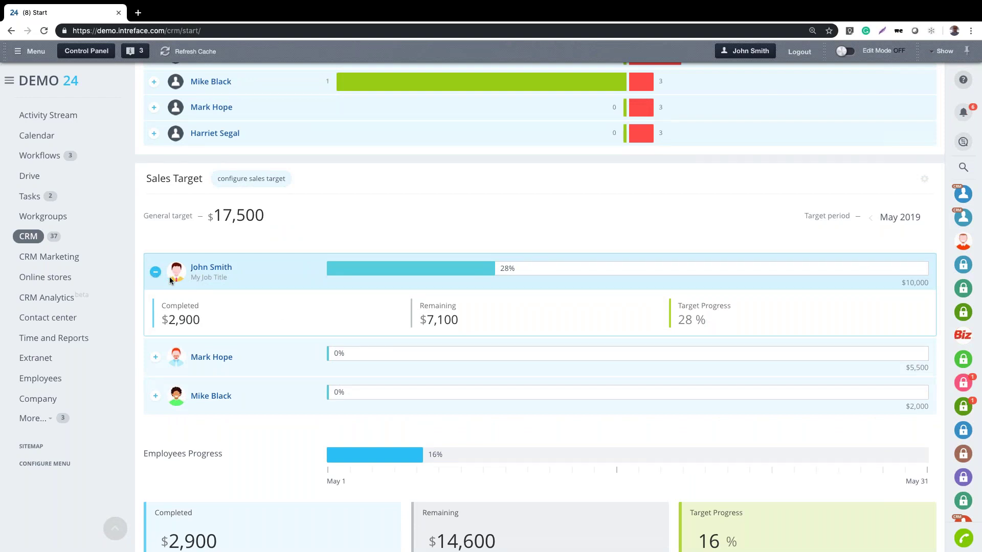
Step: Open the list of CRM reports
scroll(351, 333, "up", 10)
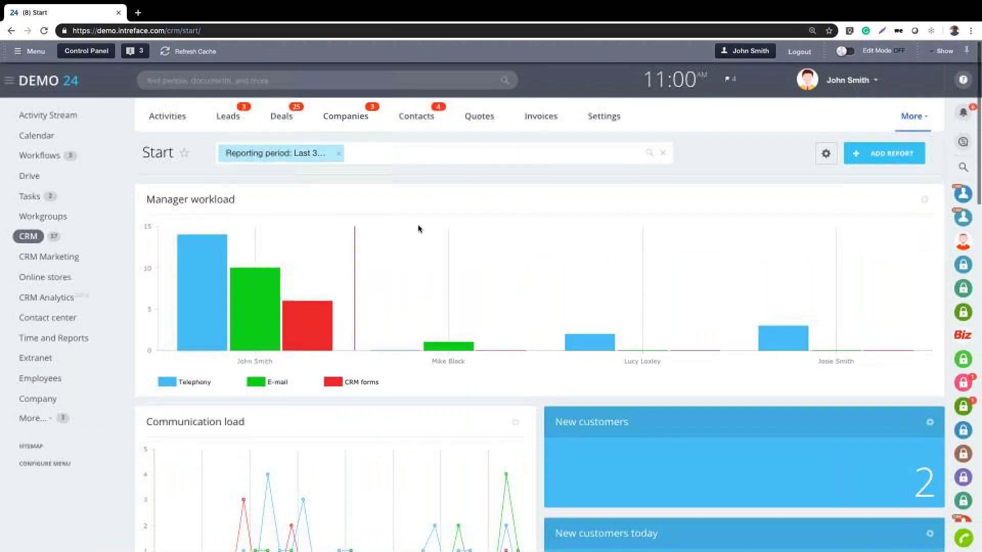
left_click(912, 116)
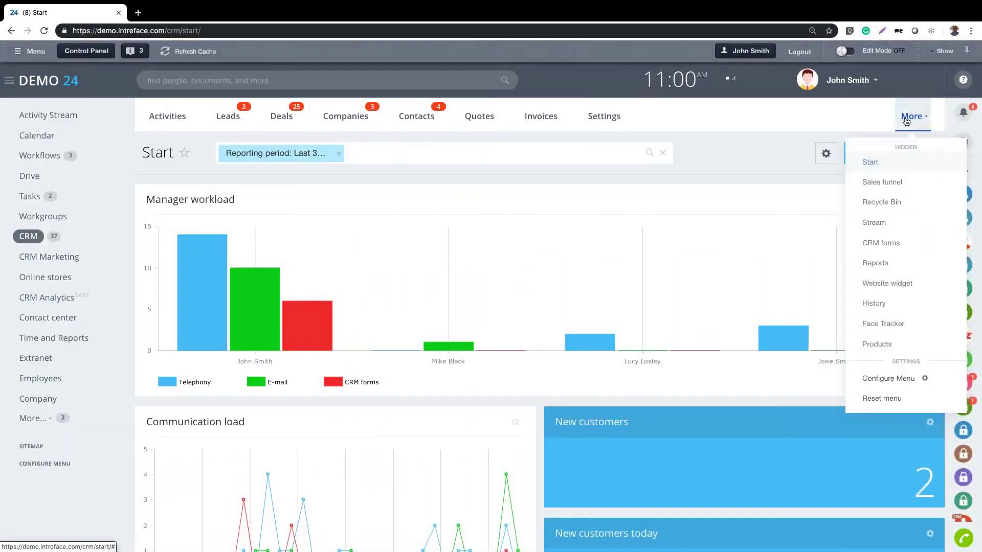
left_click(879, 263)
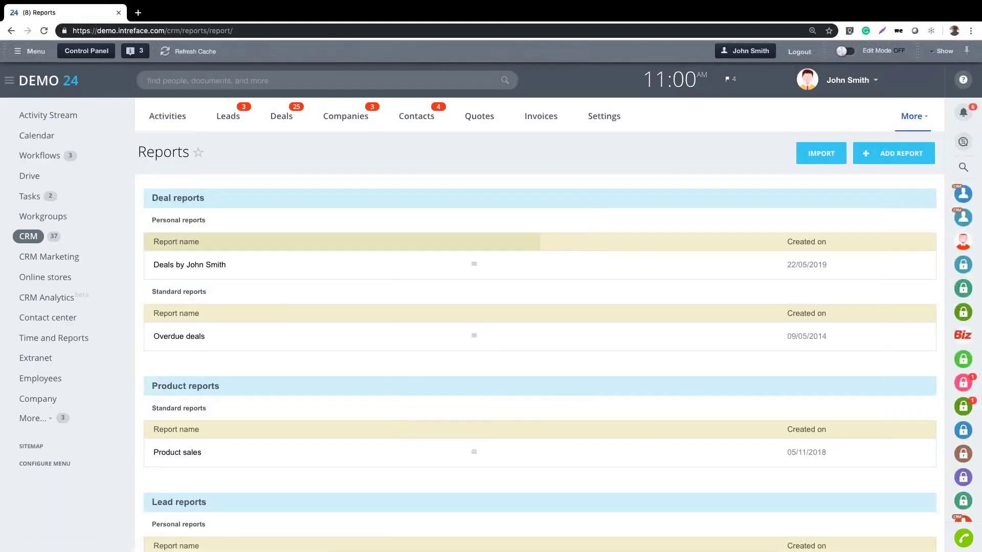
Step: Start a new CRM report based on the Deal fields
left_click(869, 155)
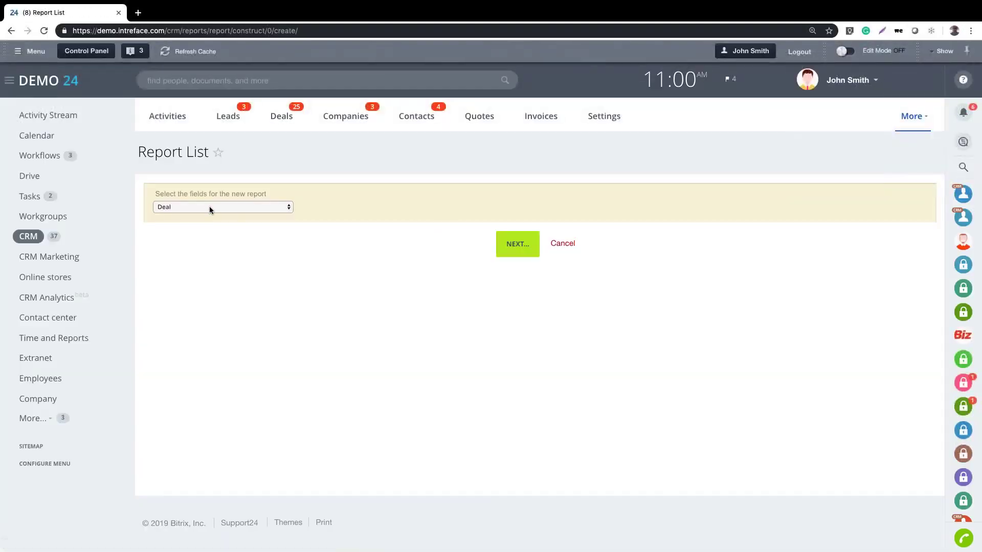
left_click(210, 207)
left_click(210, 206)
left_click(521, 246)
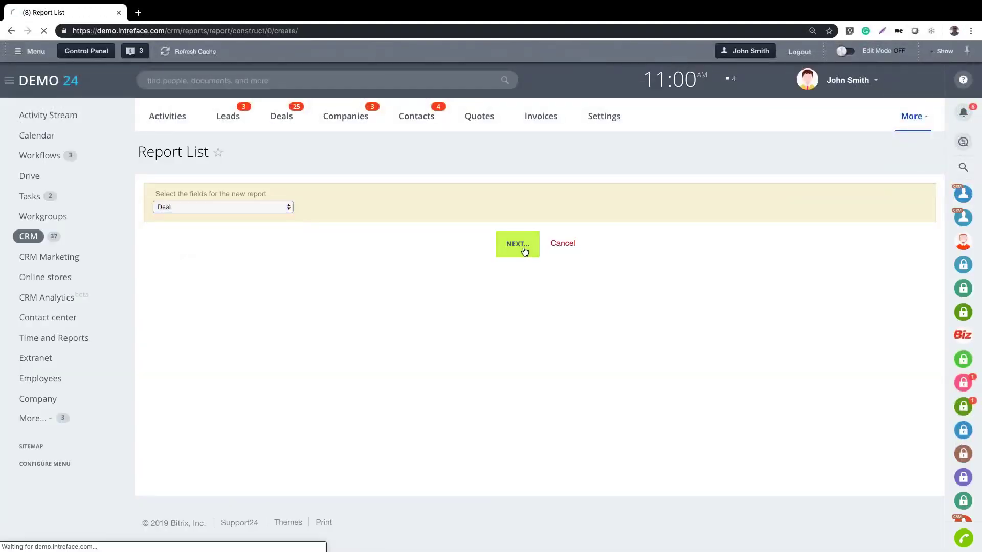
Step: Limit the new report's results with a filter condition of Deal stage is equal to Promised
scroll(309, 282, "down", 2)
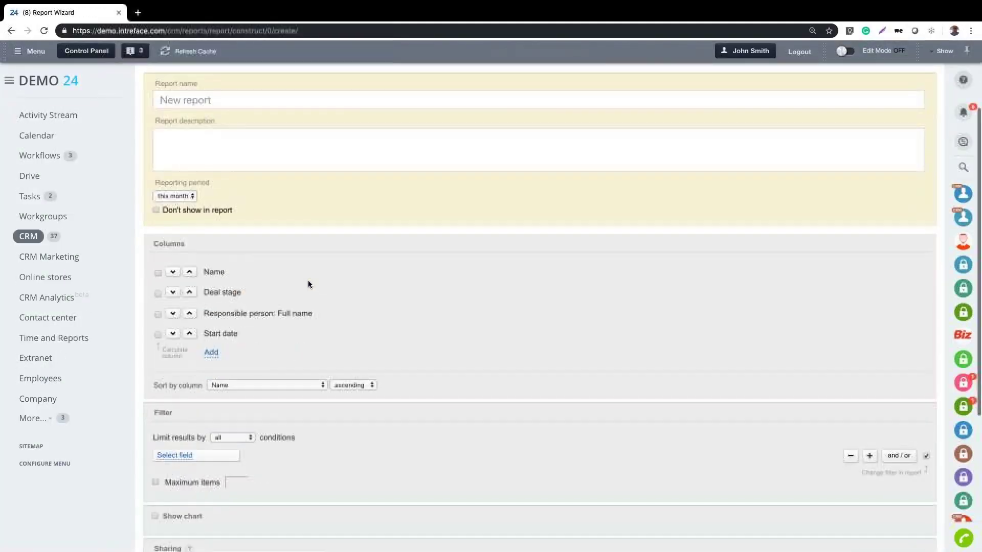
scroll(394, 330, "down", 2)
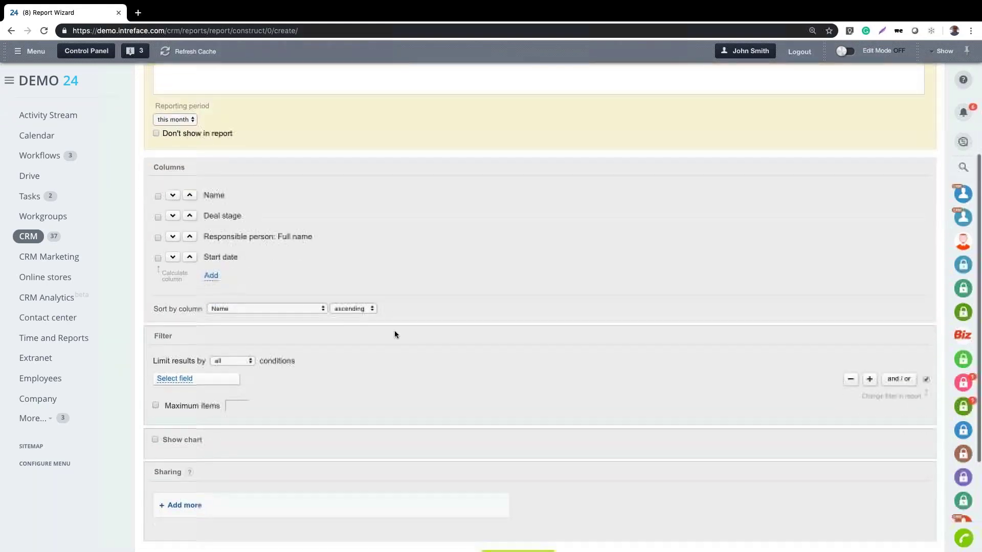
left_click(176, 381)
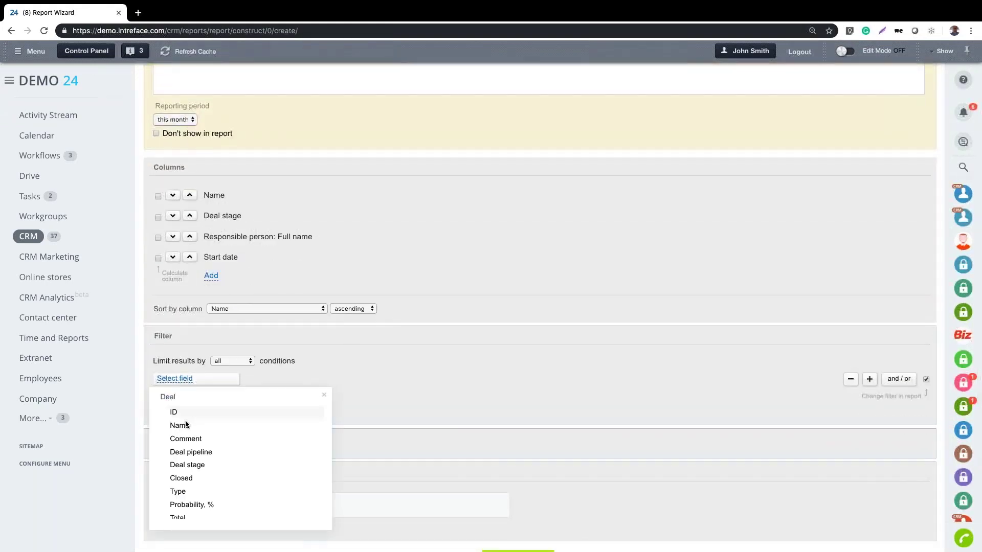
left_click(196, 468)
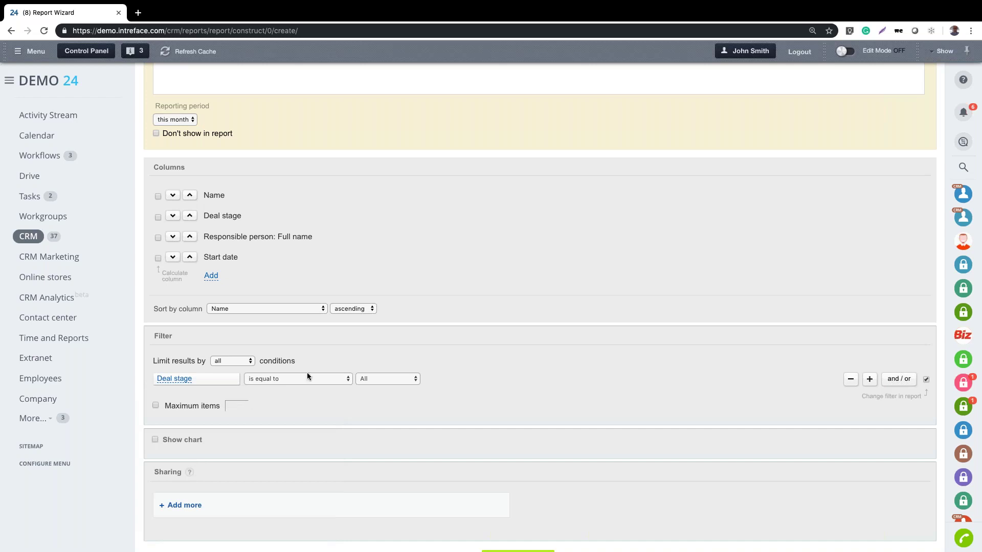
left_click(387, 378)
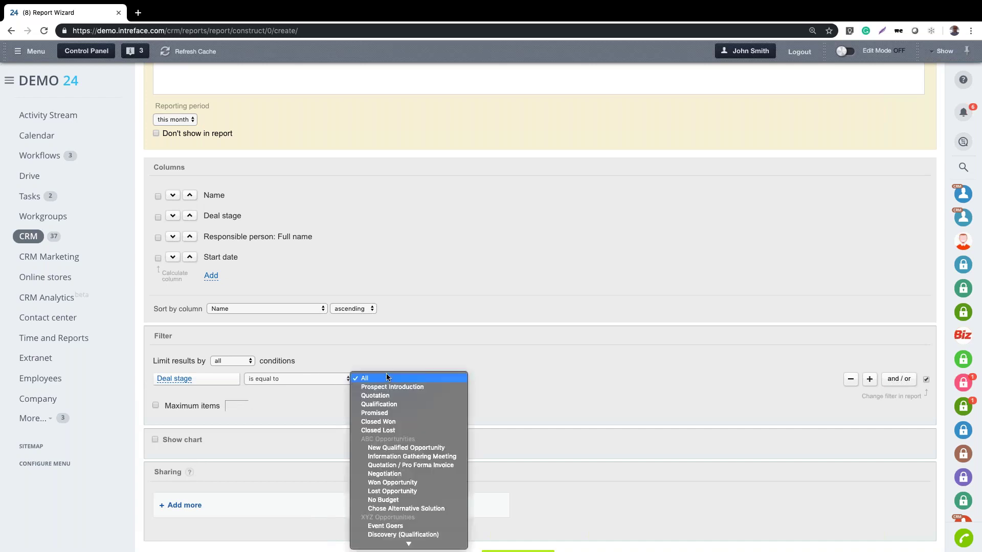
left_click(394, 414)
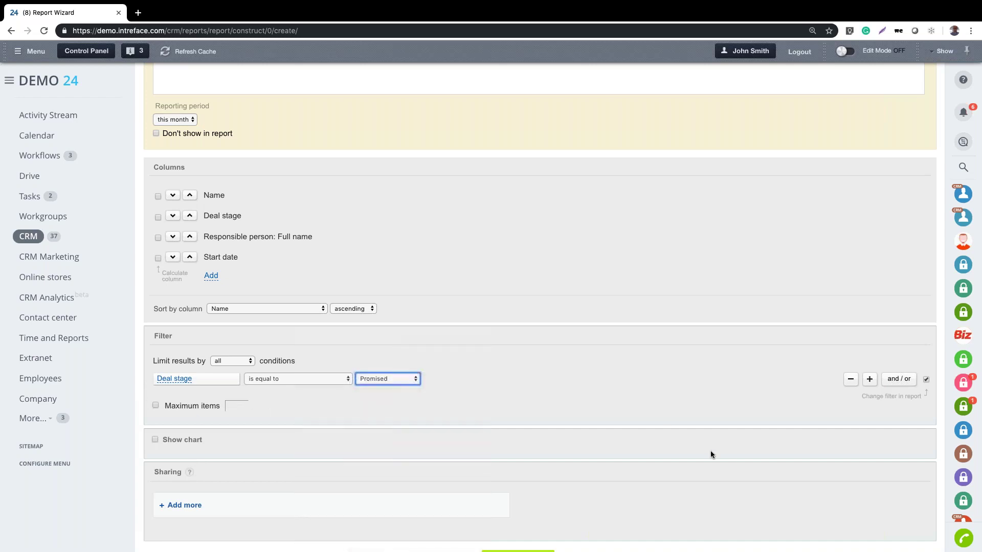
Step: Add a second filter condition to the report on the Responsible Person field
left_click(869, 379)
left_click(169, 398)
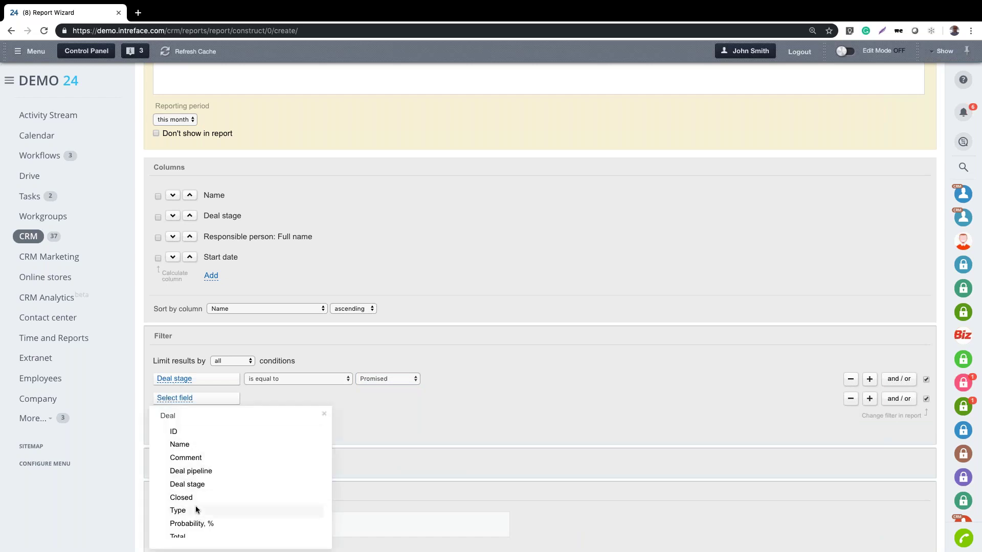
scroll(228, 472, "down", 2)
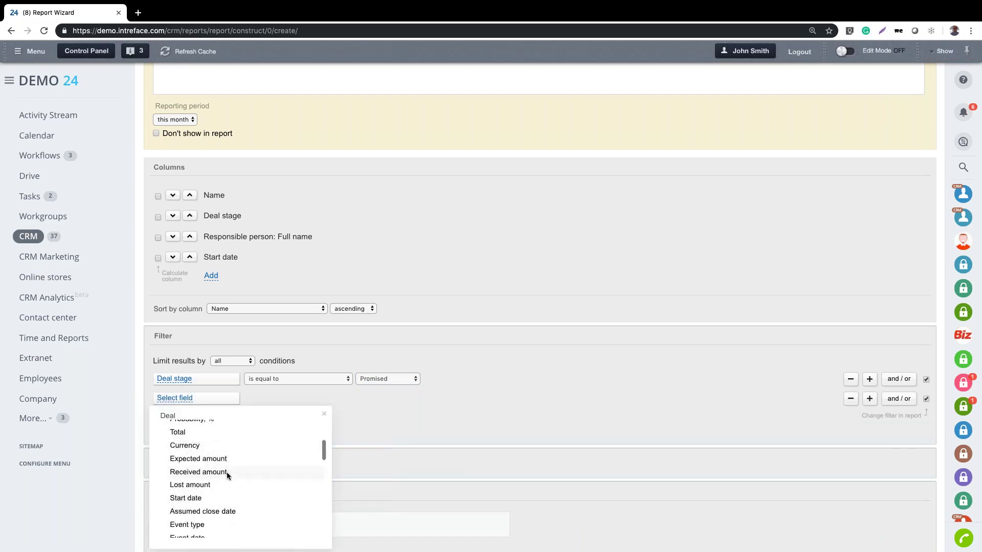
scroll(228, 472, "down", 2)
scroll(228, 472, "down", 4)
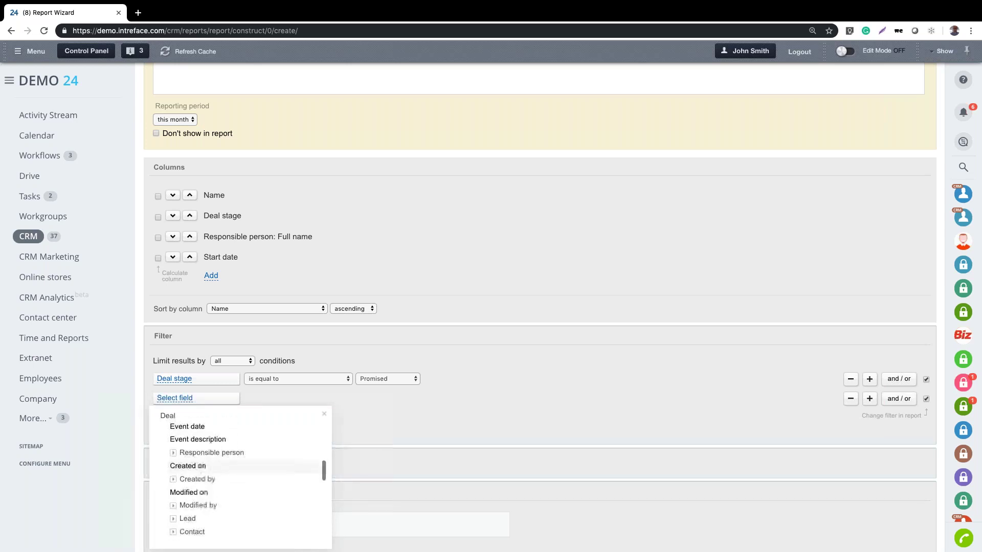
scroll(228, 471, "down", 1)
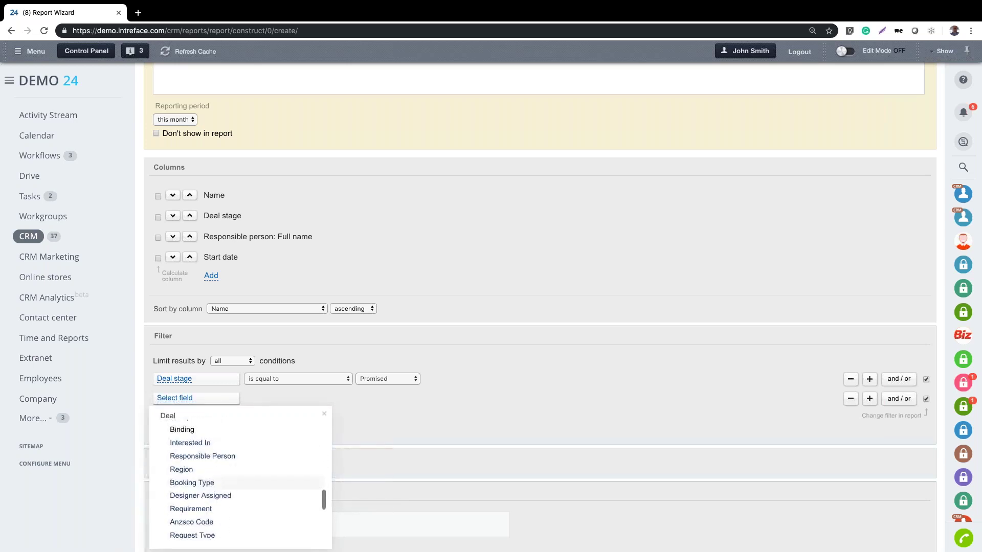
left_click(217, 457)
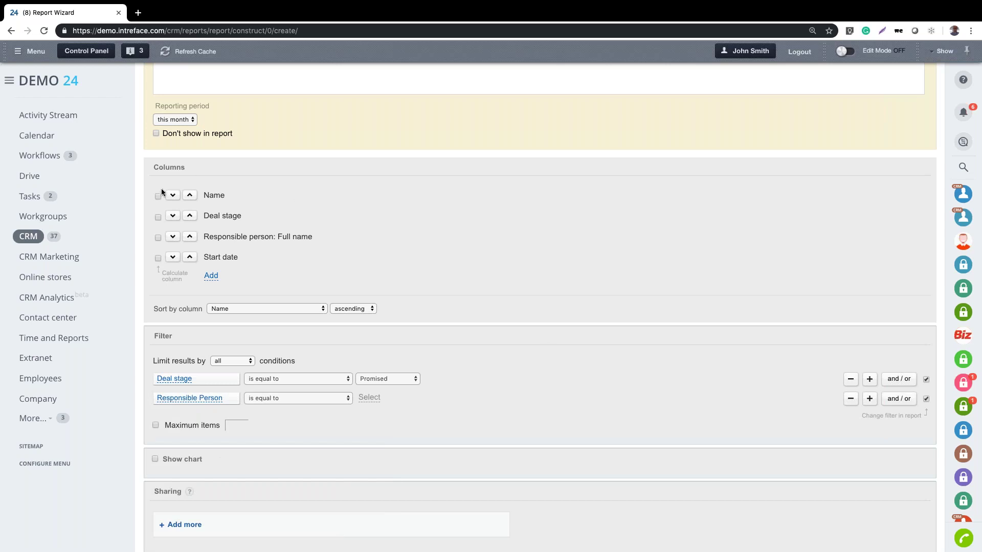
Step: Enable the chart for the report, set its type to Bar, and review the sharing options and report structure preview
scroll(382, 255, "down", 2)
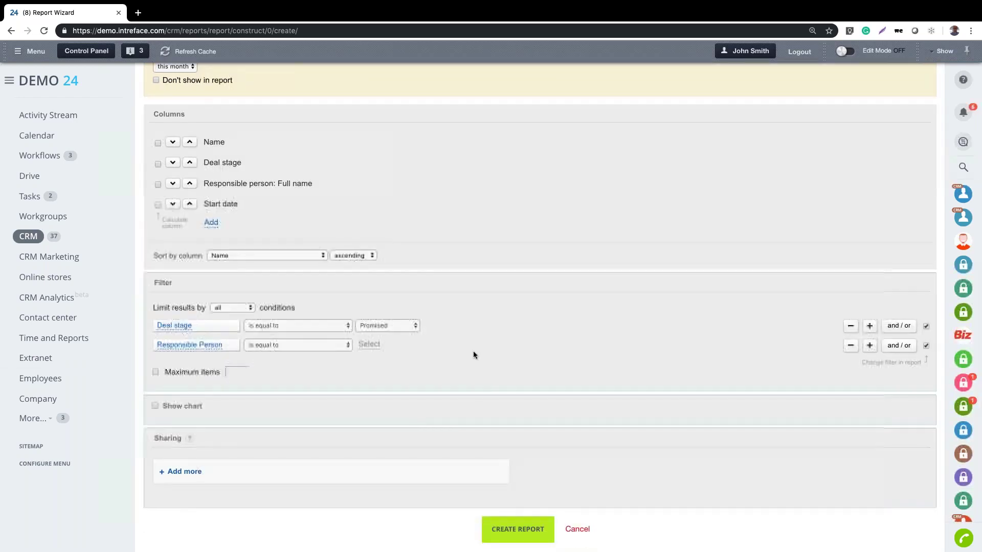
left_click(153, 406)
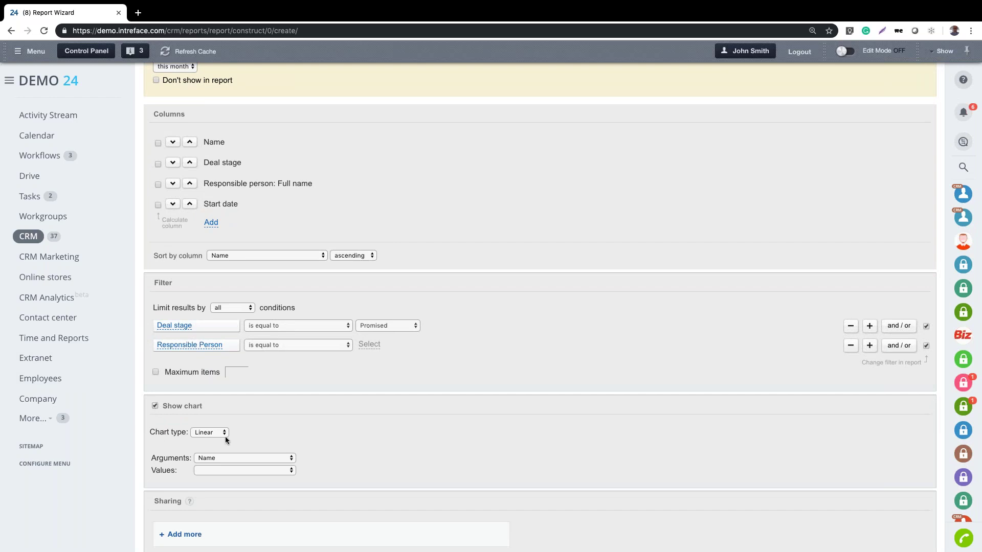
left_click(212, 434)
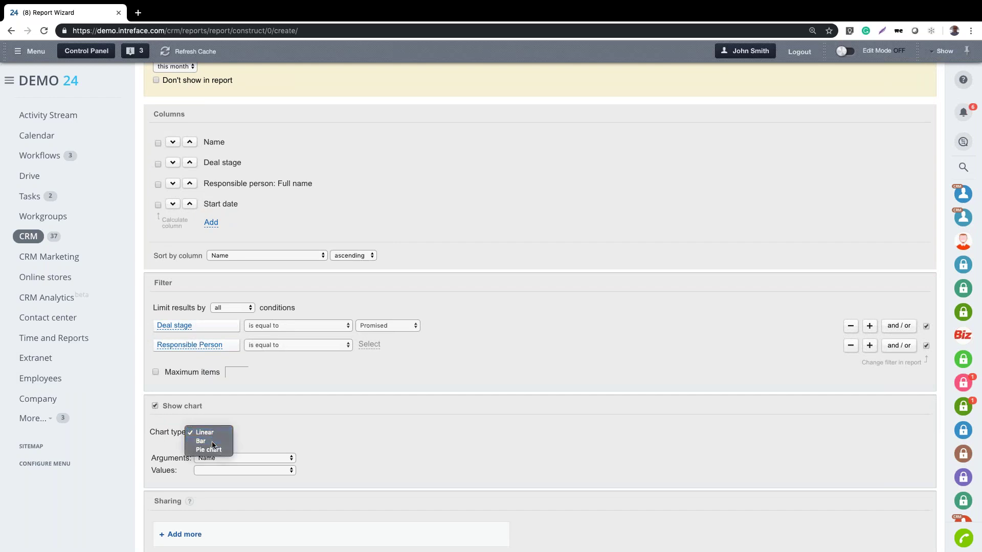
left_click(212, 441)
scroll(371, 443, "down", 5)
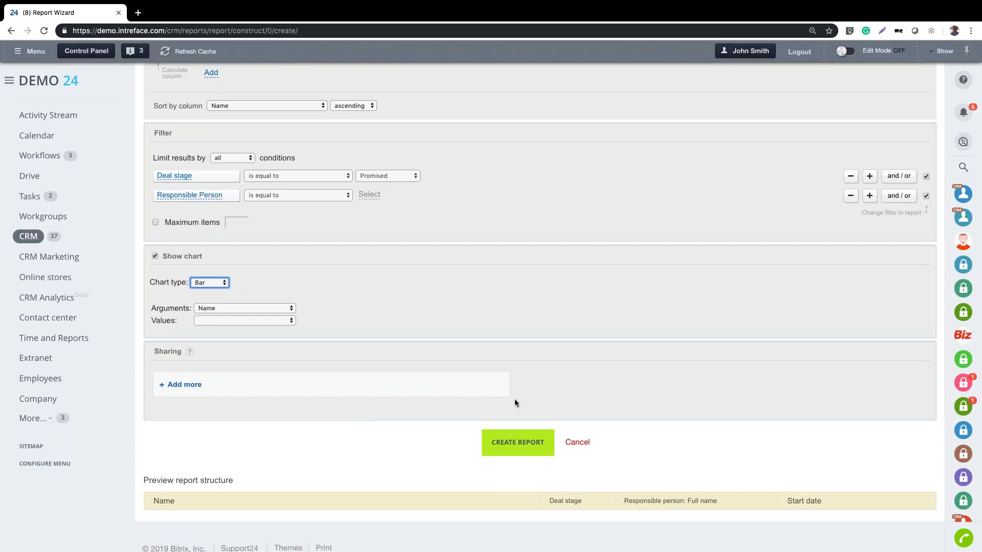
Step: Leave the Report Wizard without creating the report and return to the list of reports
scroll(474, 289, "up", 7)
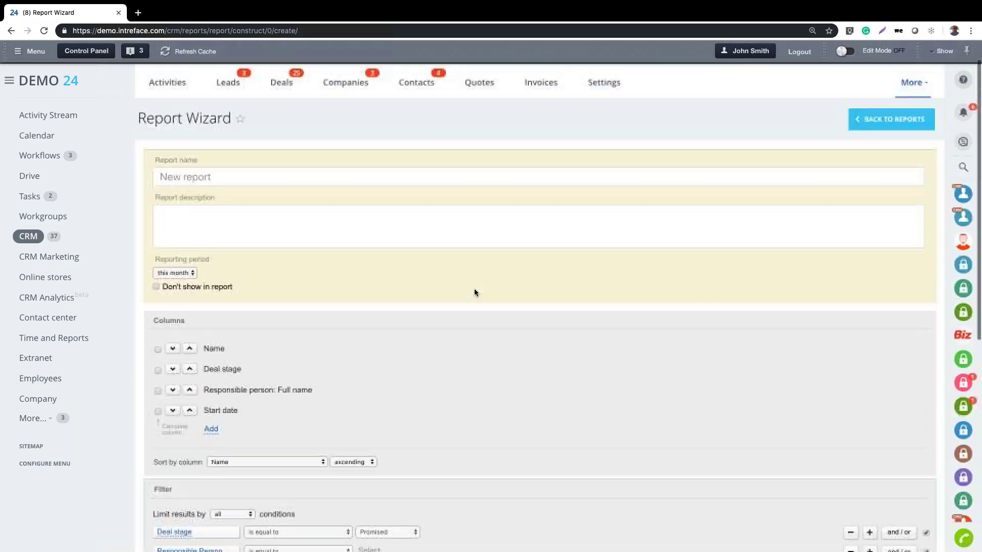
scroll(474, 288, "up", 1)
left_click(901, 153)
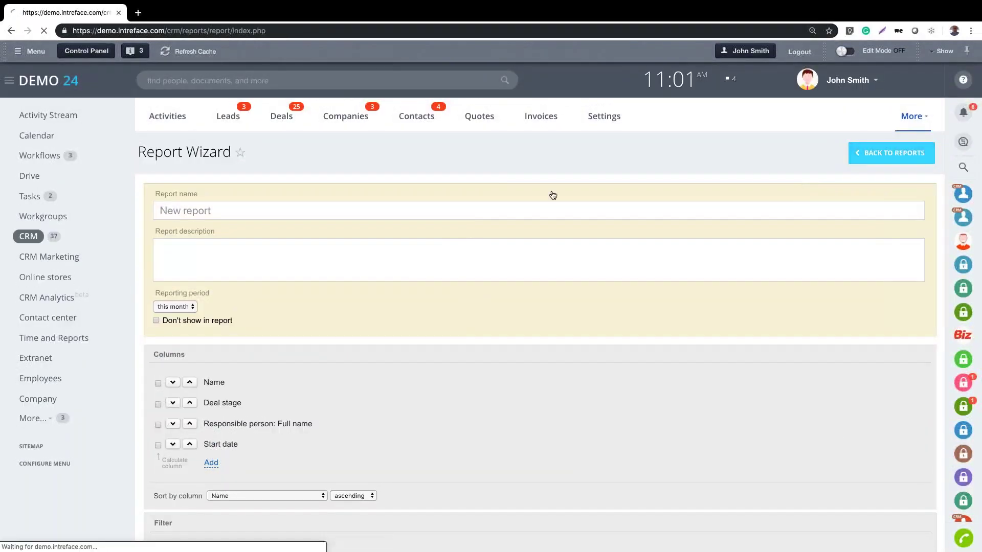